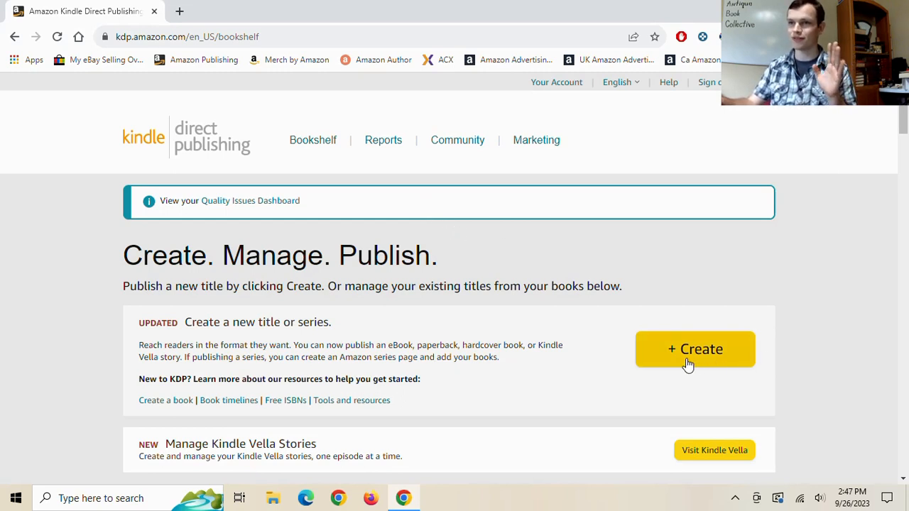
Step: Start creating a new title from the Bookshelf page
drag(144, 324, 407, 332)
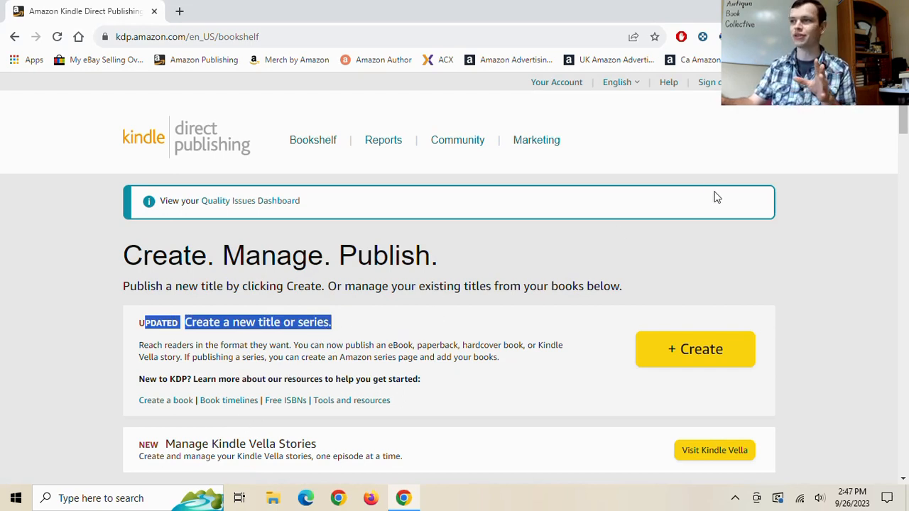
scroll(522, 313, down, 1)
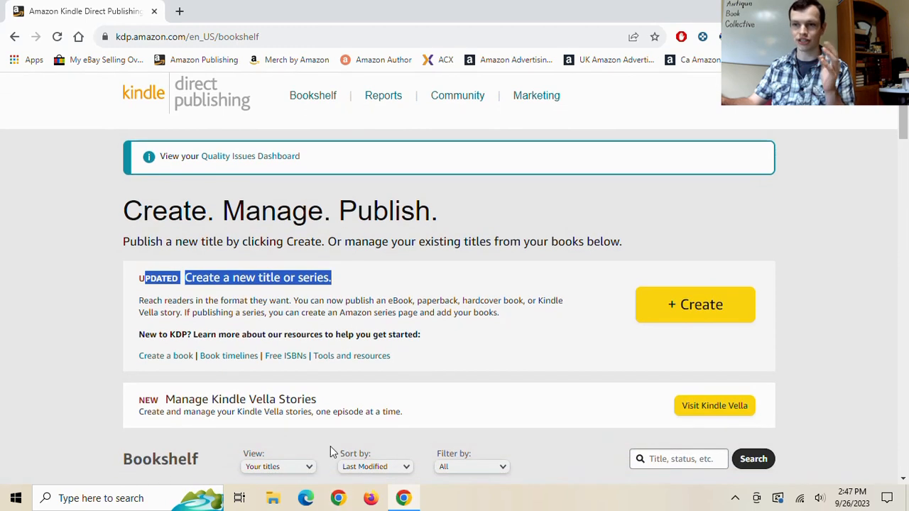
drag(123, 459, 231, 446)
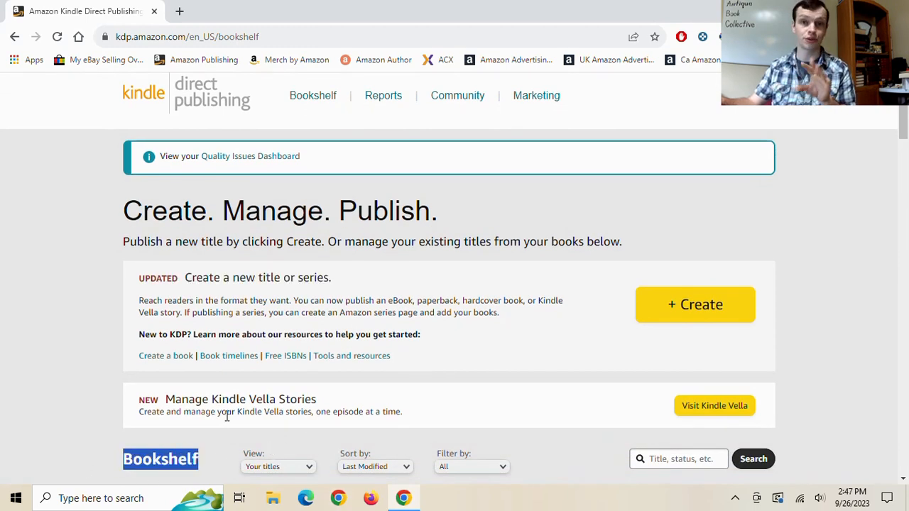
scroll(568, 341, up, 1)
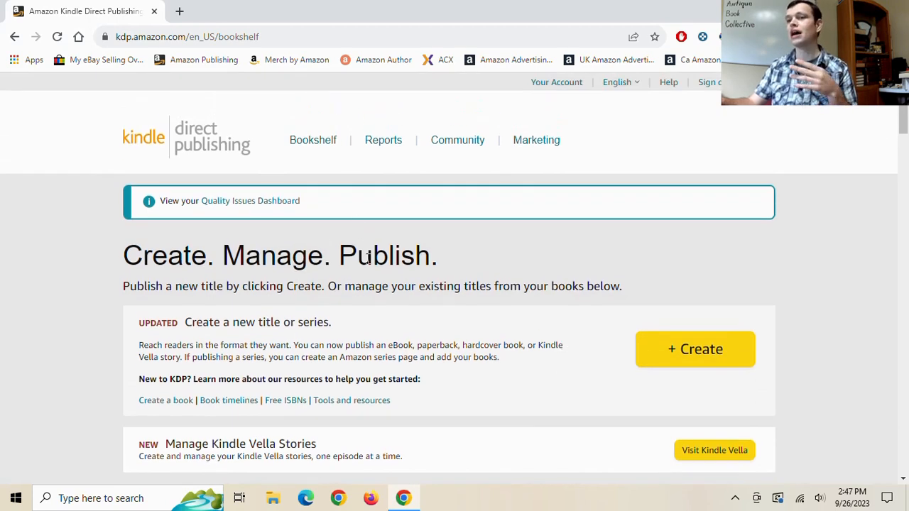
click(681, 361)
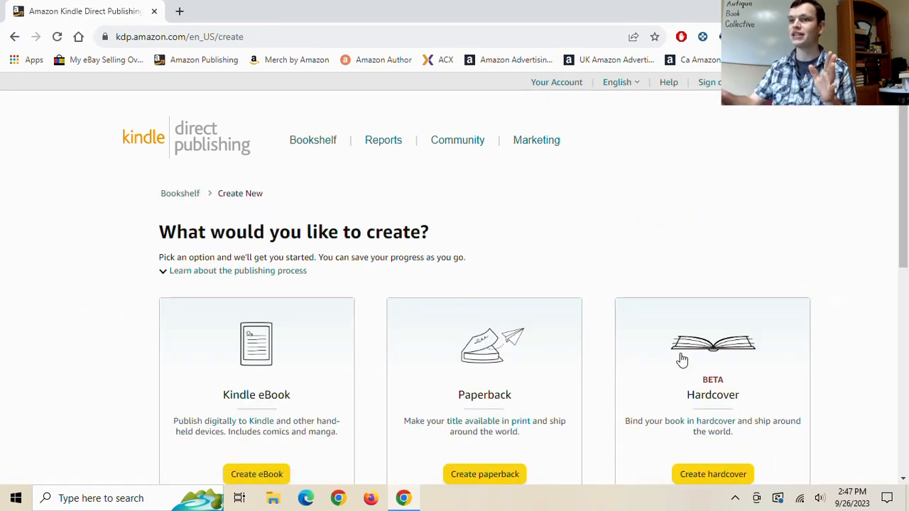
Step: Review the available publishing formats: Kindle eBook, Paperback, Hardcover, Series page and Kindle Vella
scroll(465, 277, down, 1)
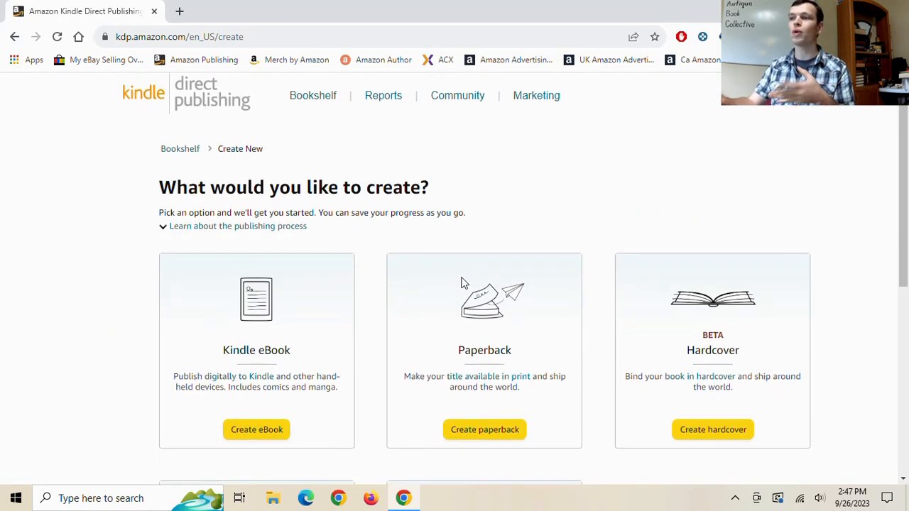
scroll(459, 281, down, 2)
scroll(432, 199, down, 2)
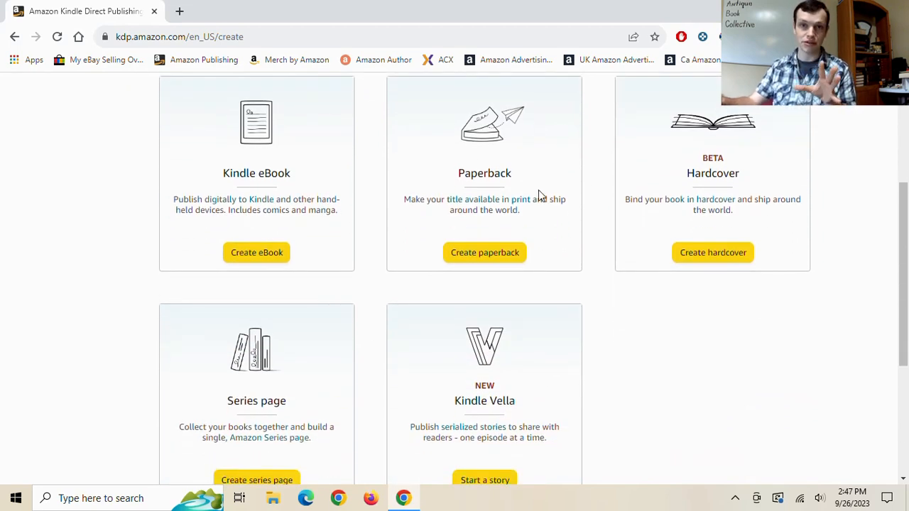
drag(225, 173, 537, 174)
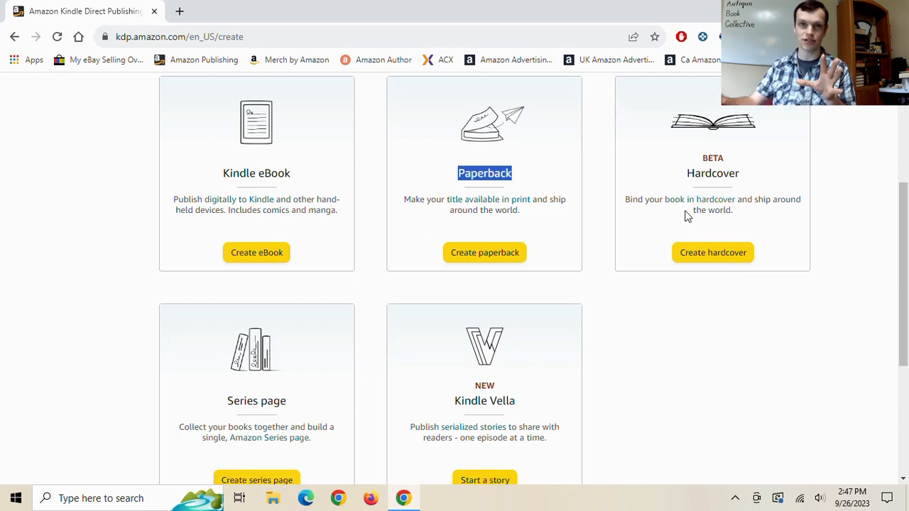
drag(681, 174, 779, 172)
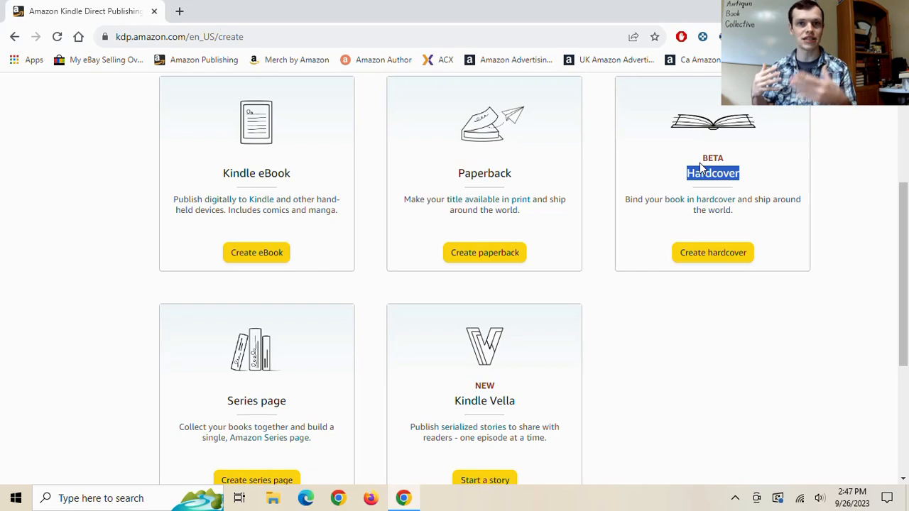
scroll(315, 253, down, 1)
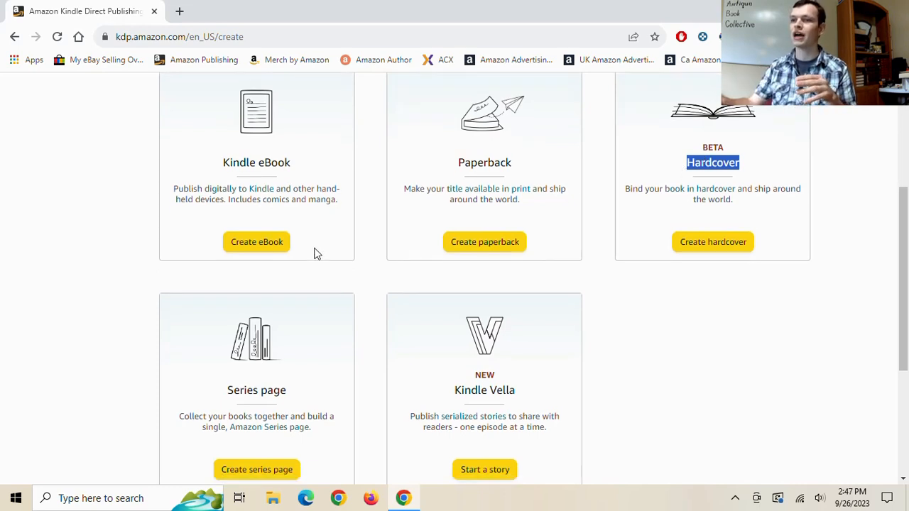
drag(201, 365, 288, 360)
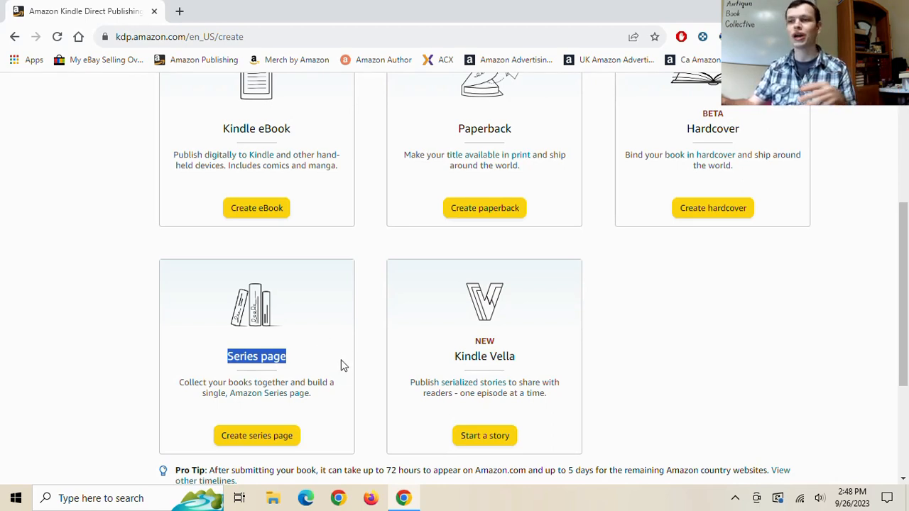
click(465, 360)
triple_click(465, 361)
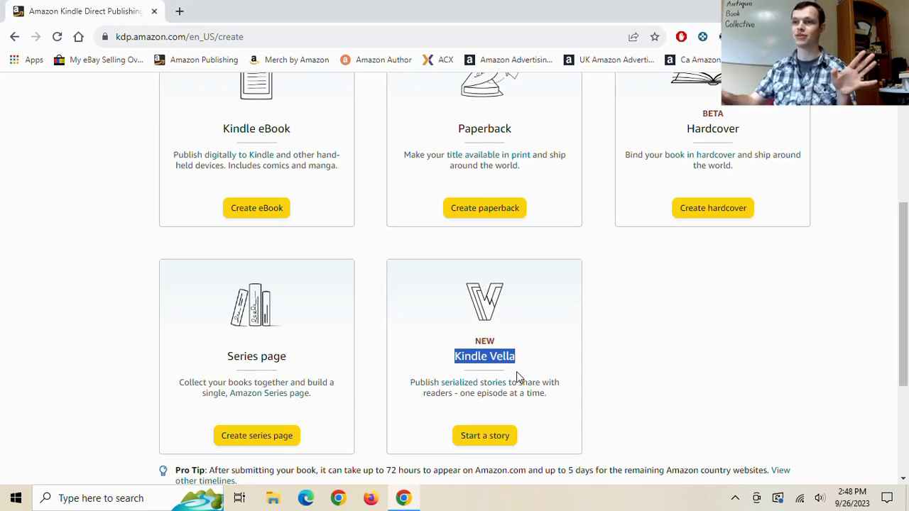
scroll(324, 348, up, 1)
scroll(323, 348, up, 2)
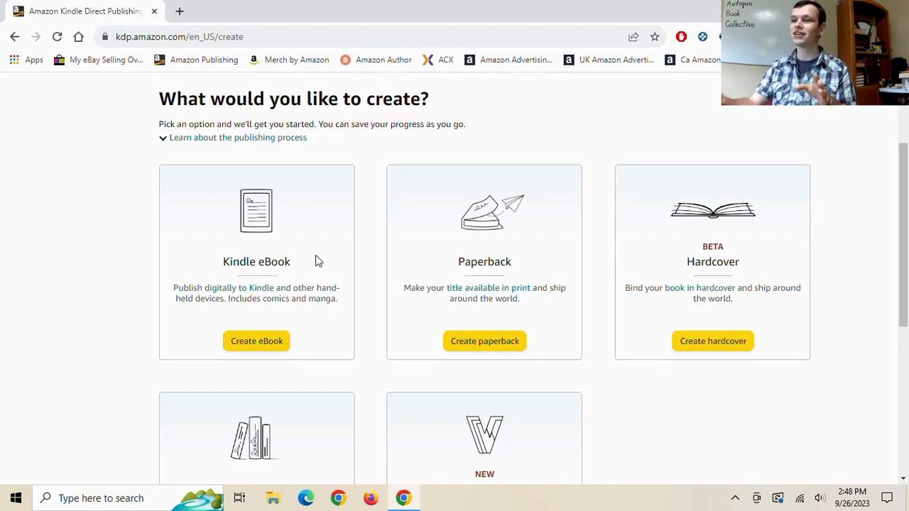
drag(440, 216, 778, 348)
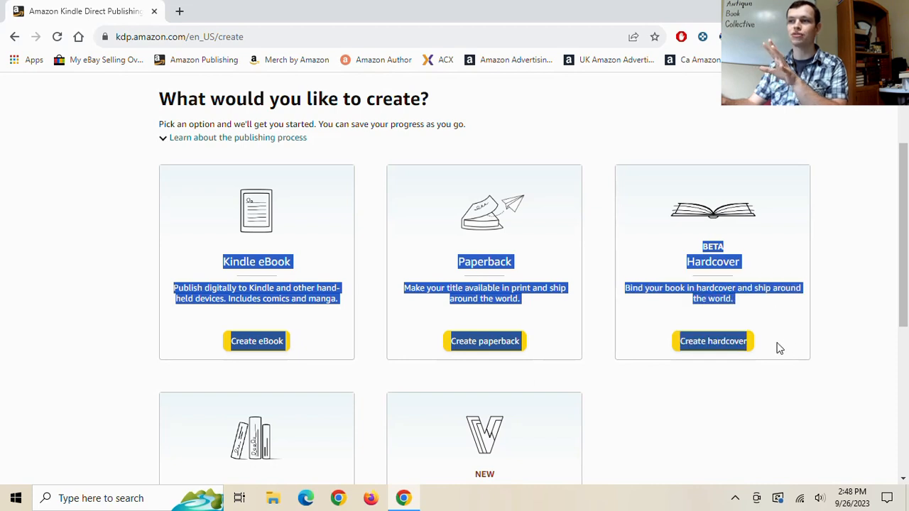
click(747, 301)
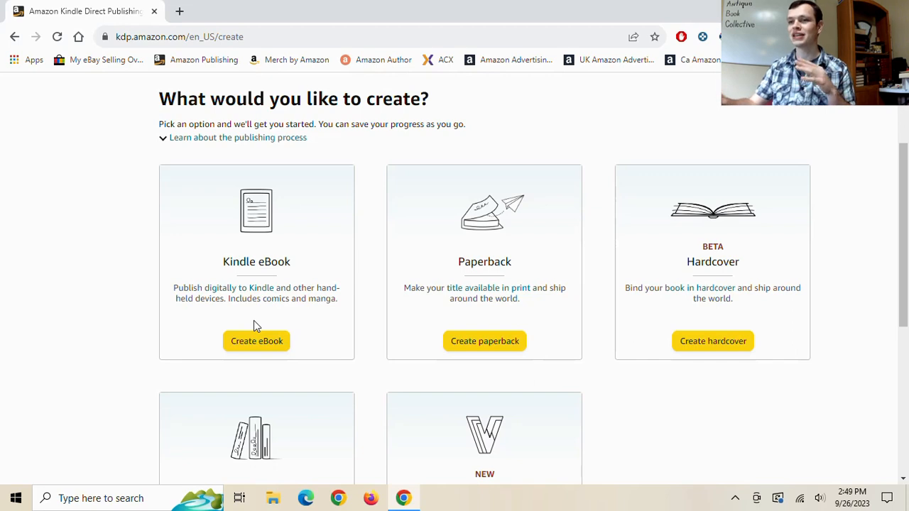
Step: Start a new Kindle eBook and set its book title to "Selling Antique Books on eBay the Easy Way"
click(285, 345)
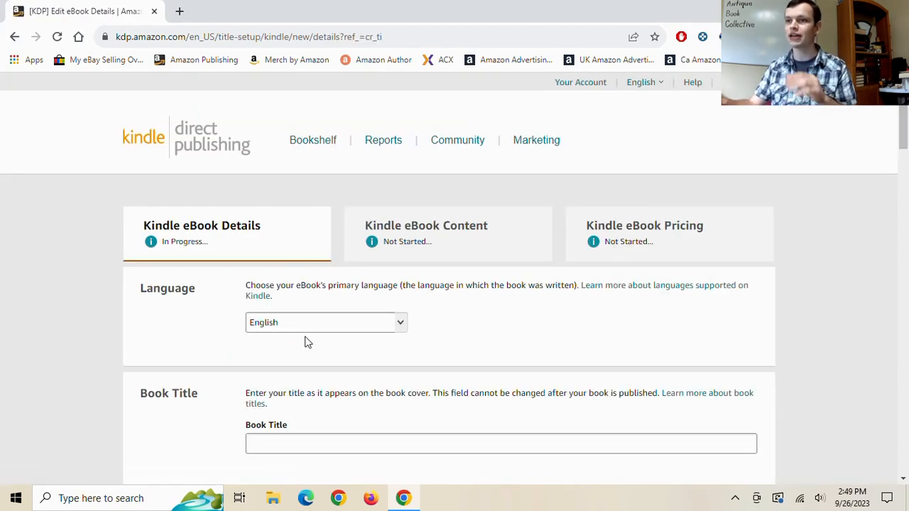
scroll(307, 342, down, 2)
click(310, 268)
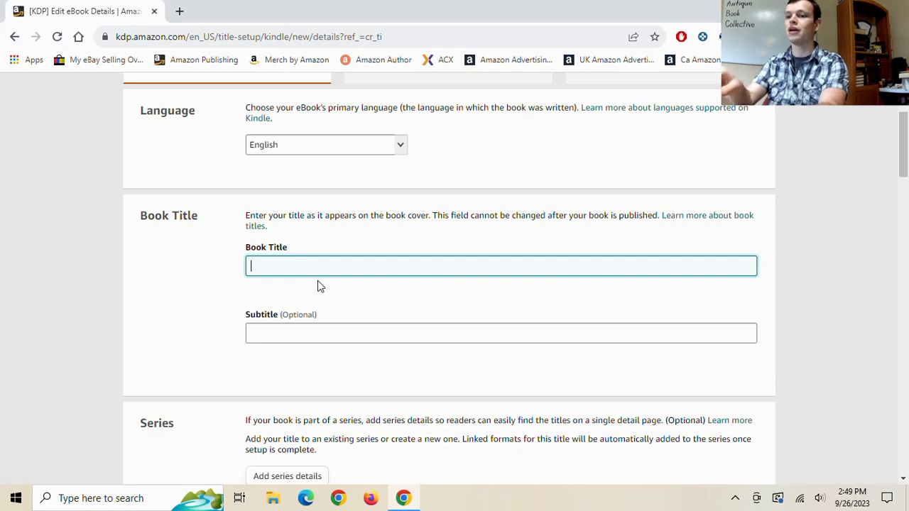
text(S)
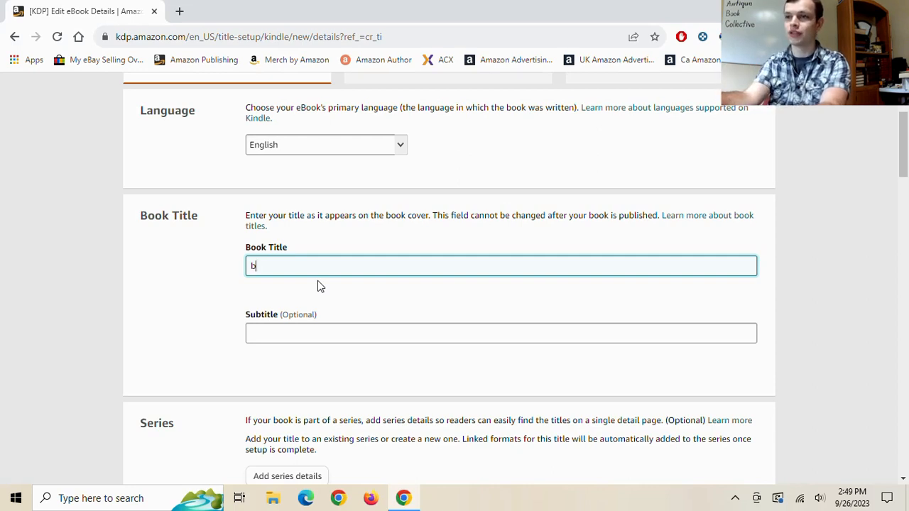
text(ell)
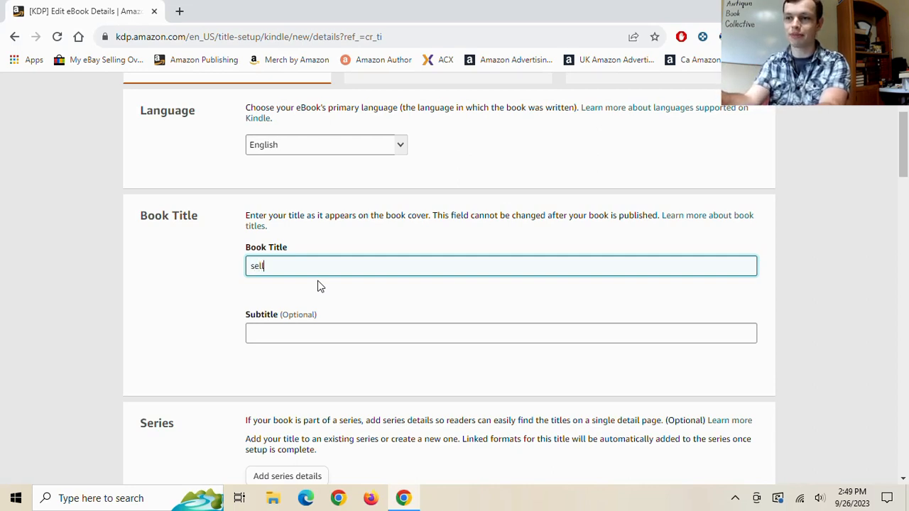
text(ng Book)
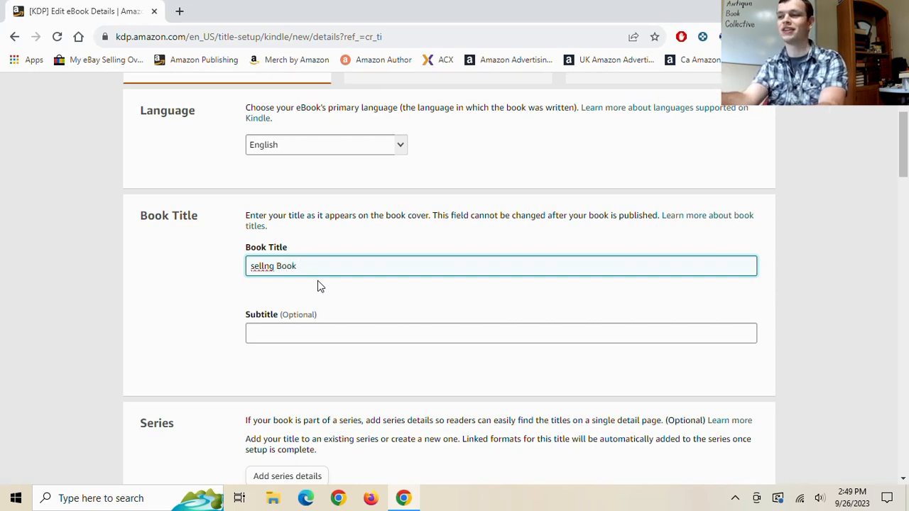
text(s)
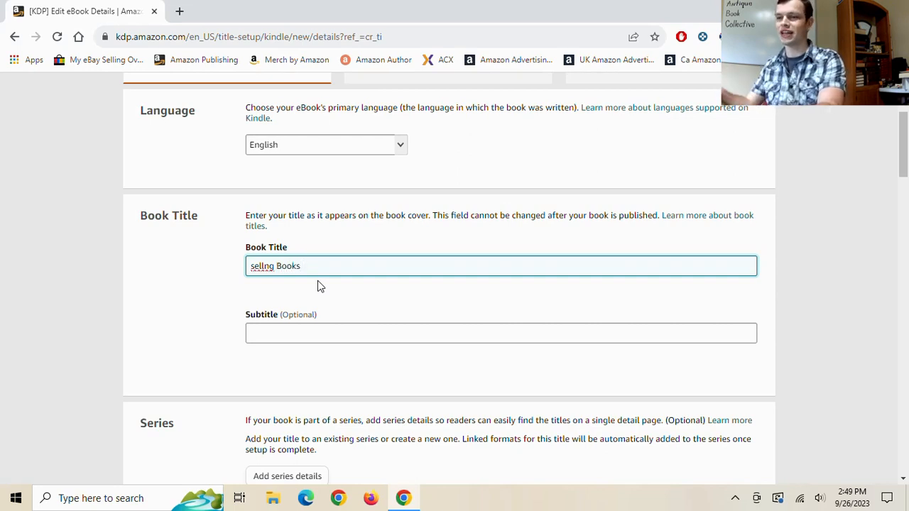
key(ctrl+a)
text(Sekl)
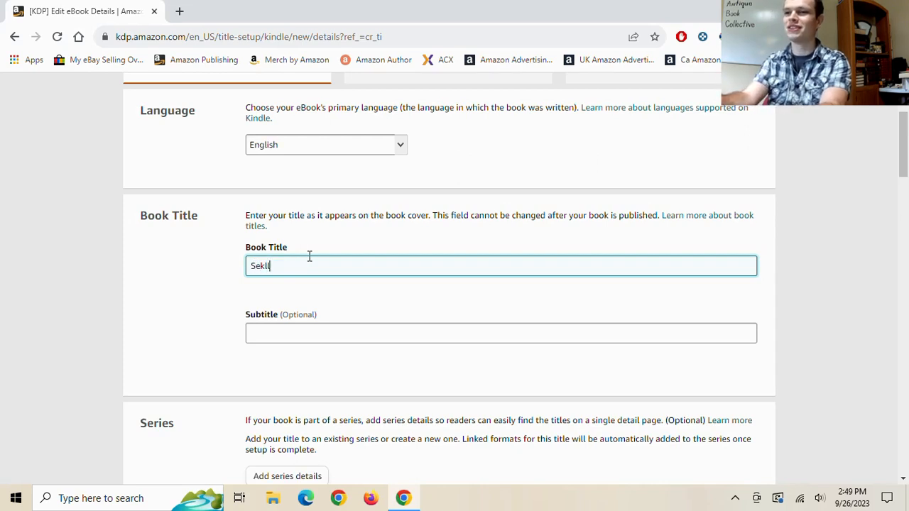
key(BackSpace)
key(BackSpace)
text(lli)
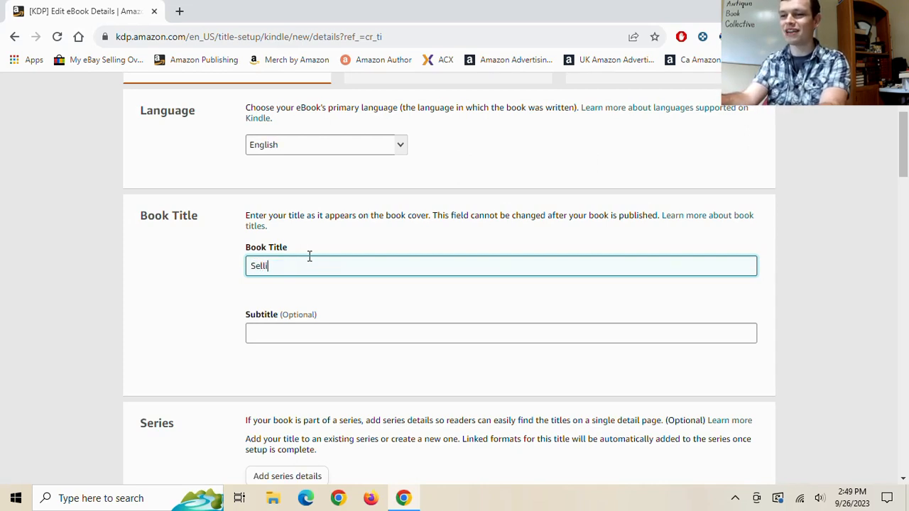
text(ng Books)
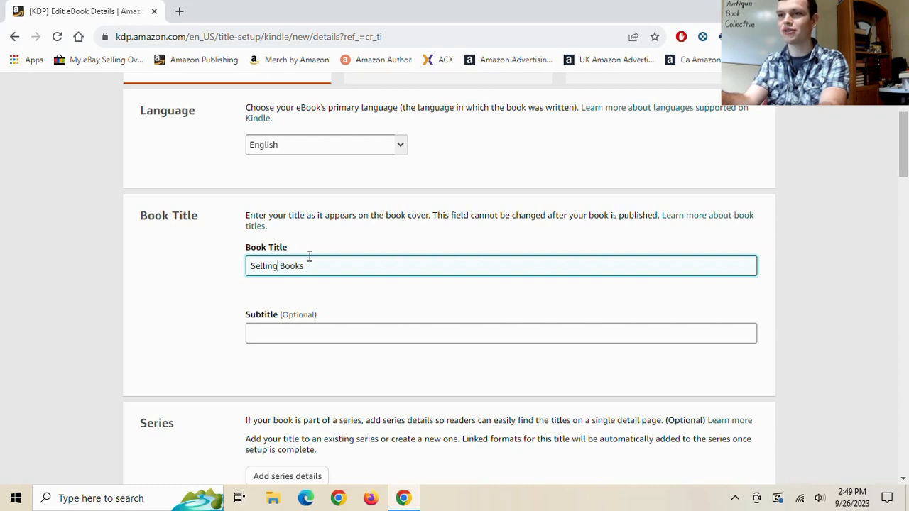
key(ctrl+Left)
text(Antique)
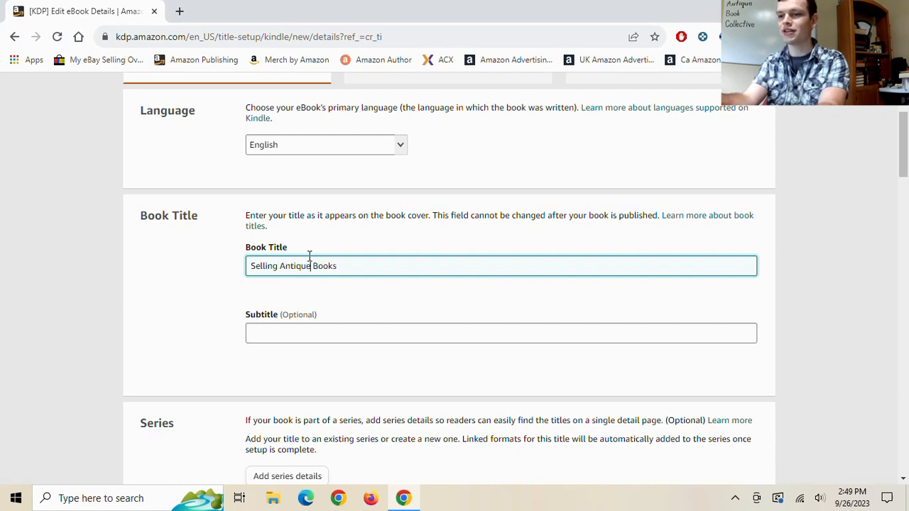
key(End)
text(on eBay the Easy Way)
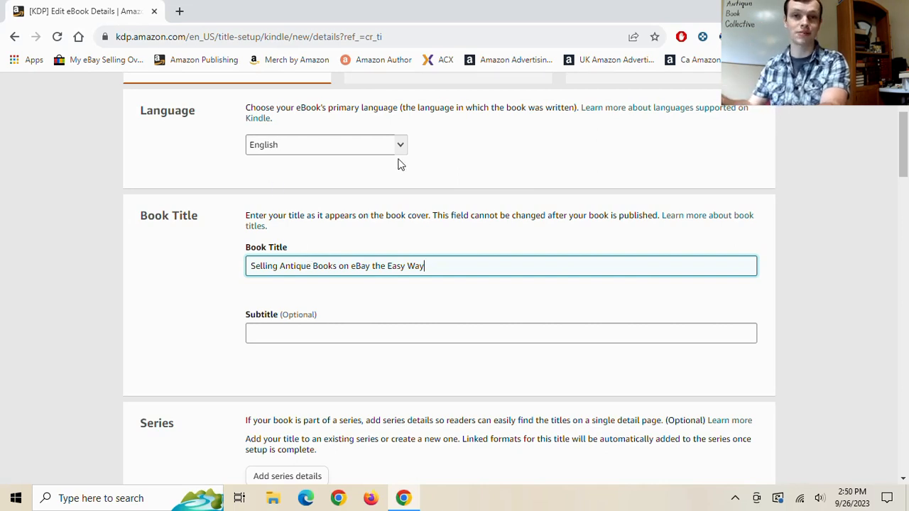
click(408, 333)
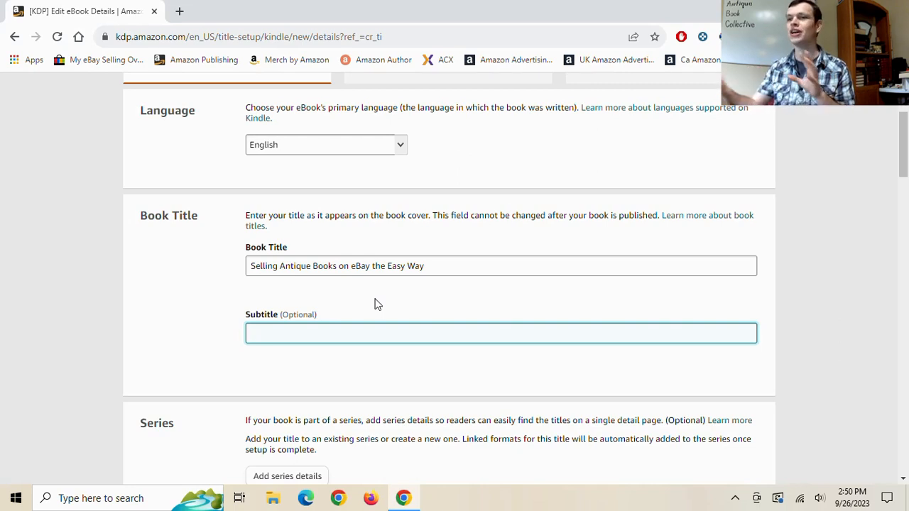
drag(252, 265, 337, 265)
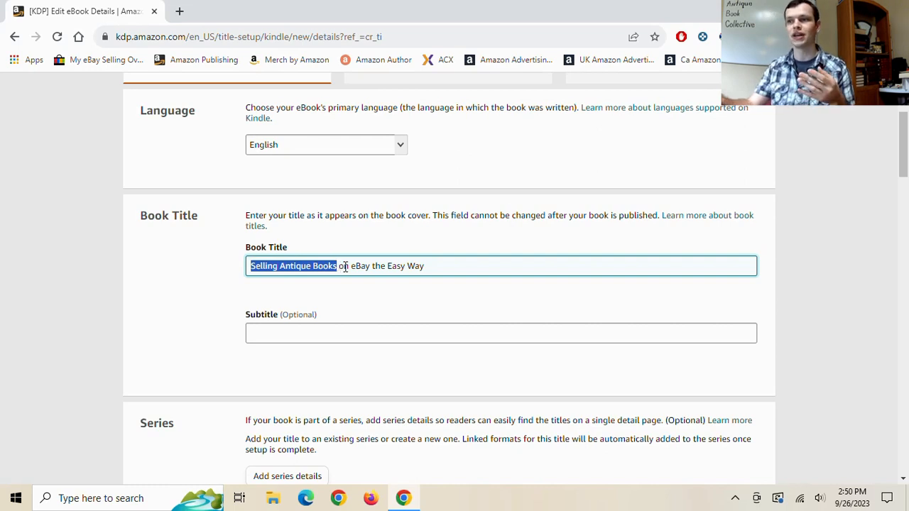
drag(369, 265, 249, 265)
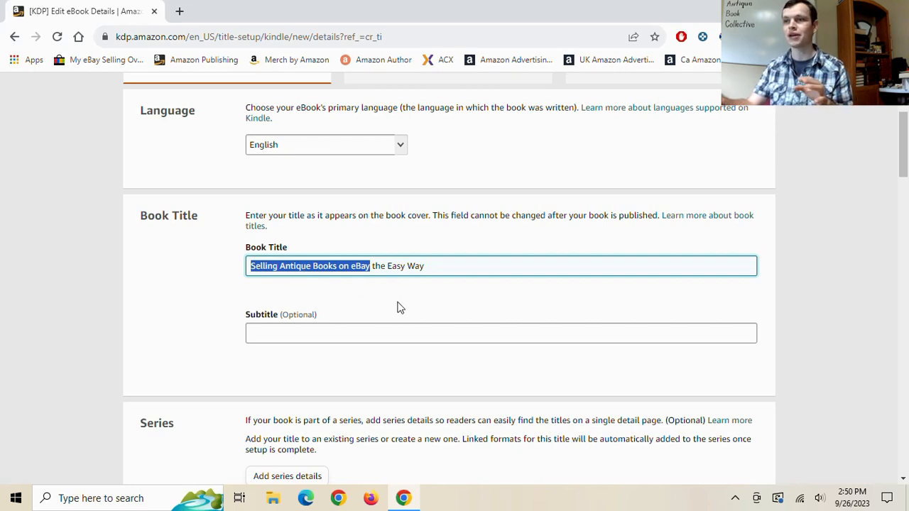
drag(426, 273, 372, 262)
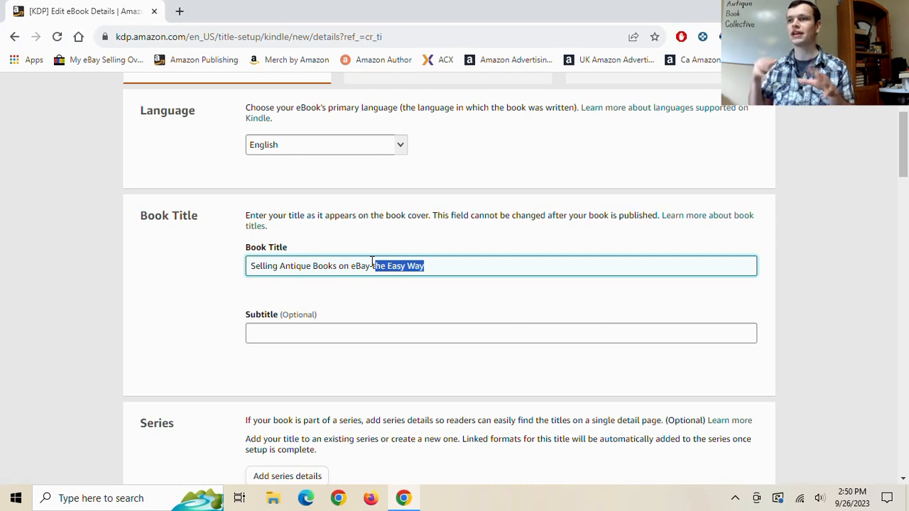
Step: Append "(Done in Five Steps)" to the end of the book title
click(430, 263)
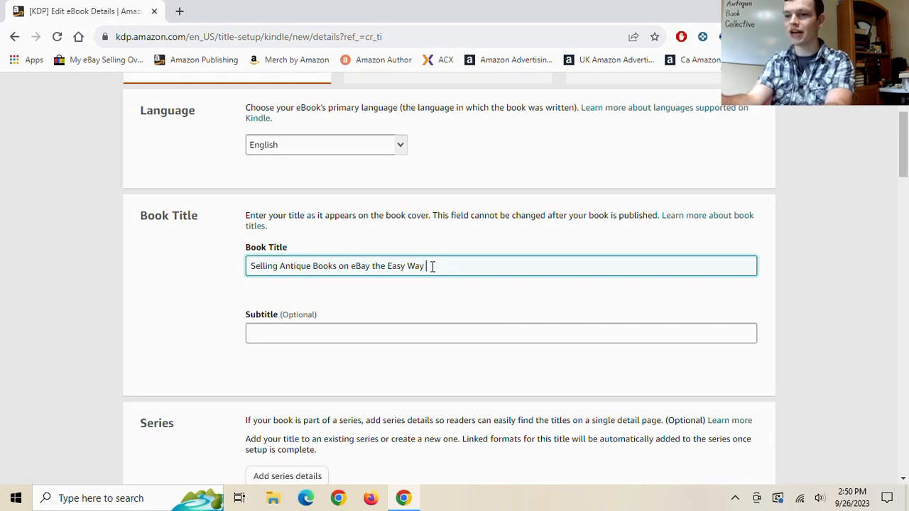
text((DOn)
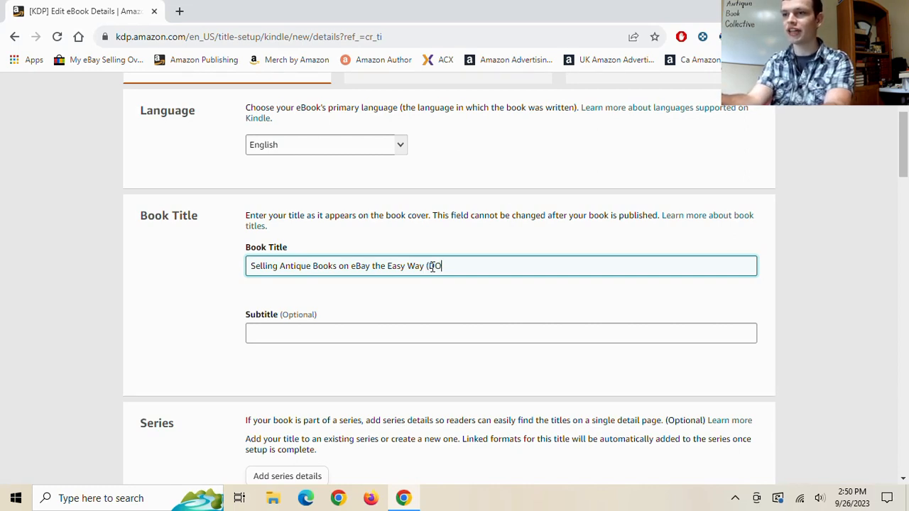
key(BackSpace)
key(BackSpace)
text(o)
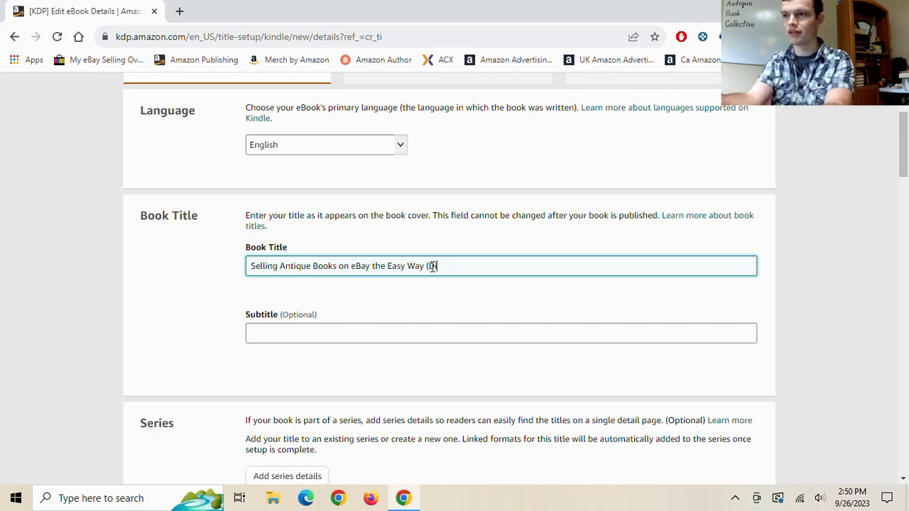
text(one in )
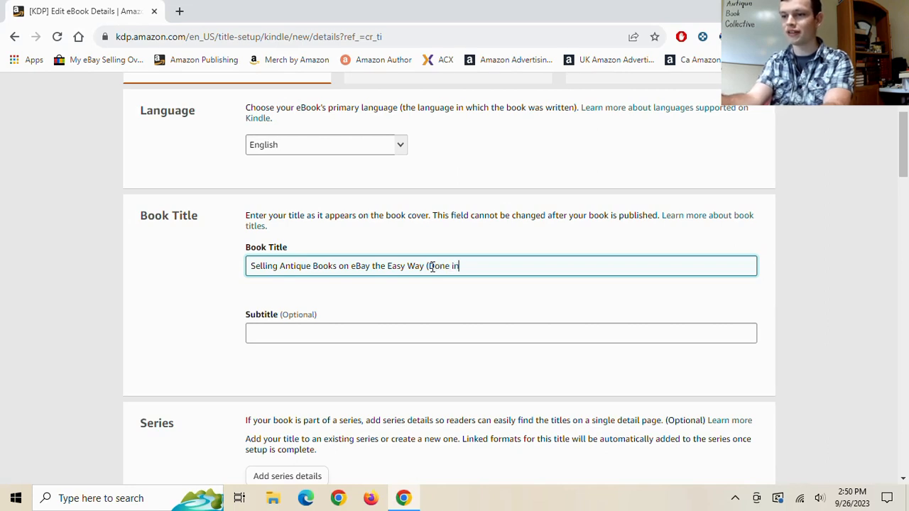
text(Five St)
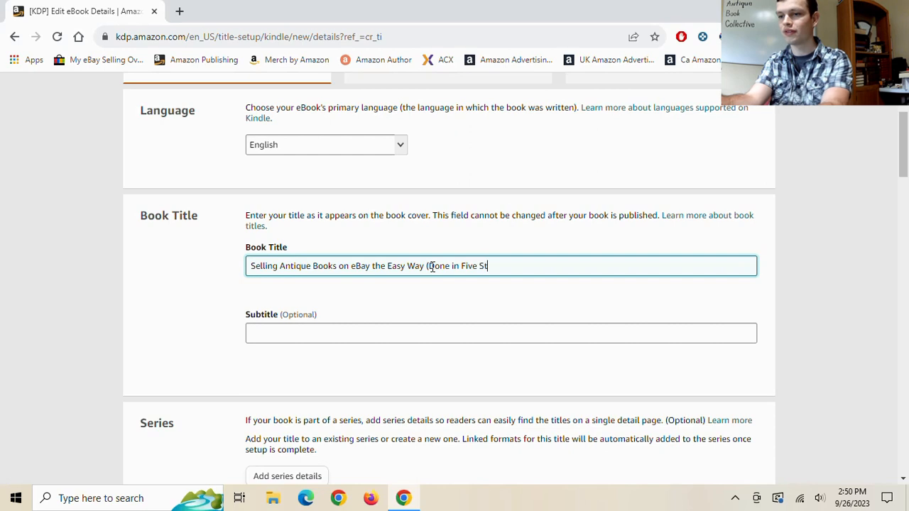
text(eps))
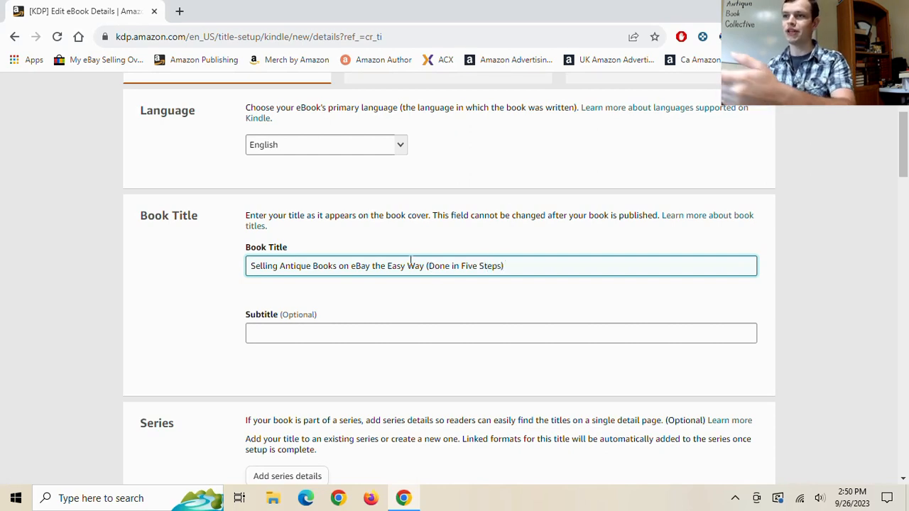
Step: Set the optional subtitle to "An Easy Guide to E-Commerce"
click(316, 336)
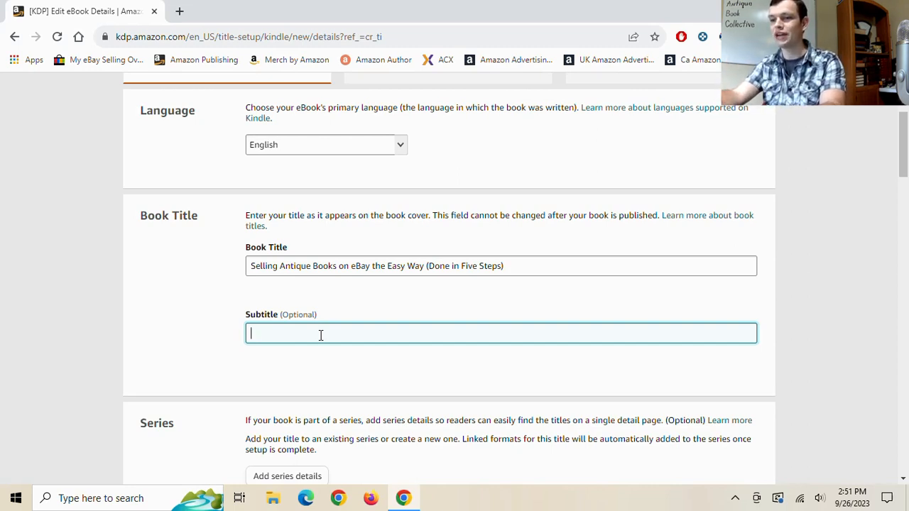
text(An Easy )
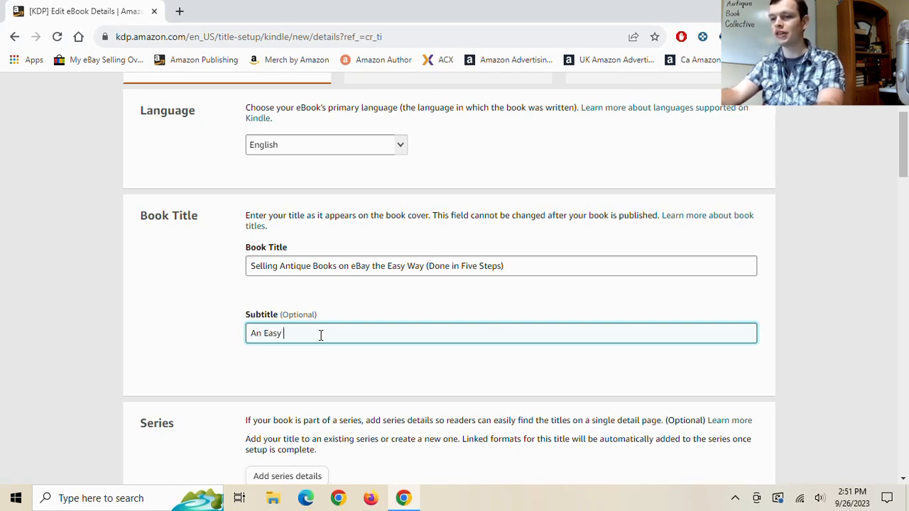
text(Guide to E)
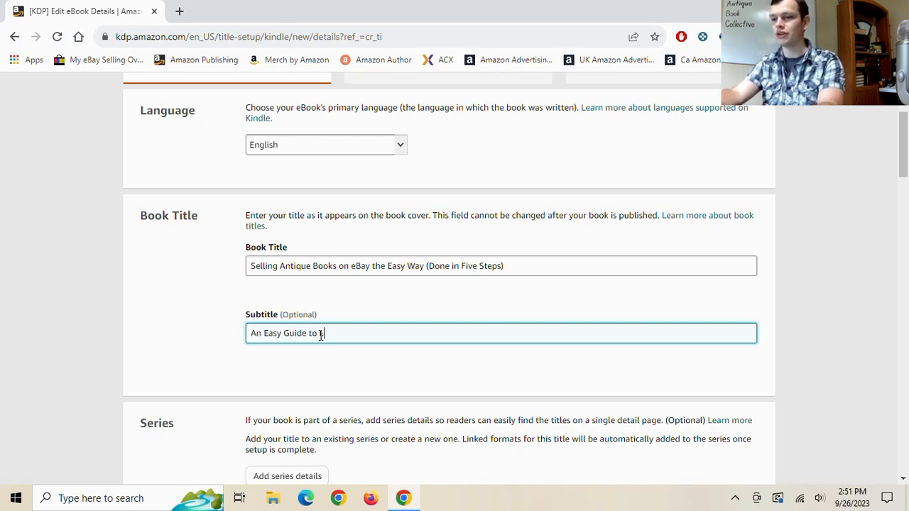
text(-Commerce)
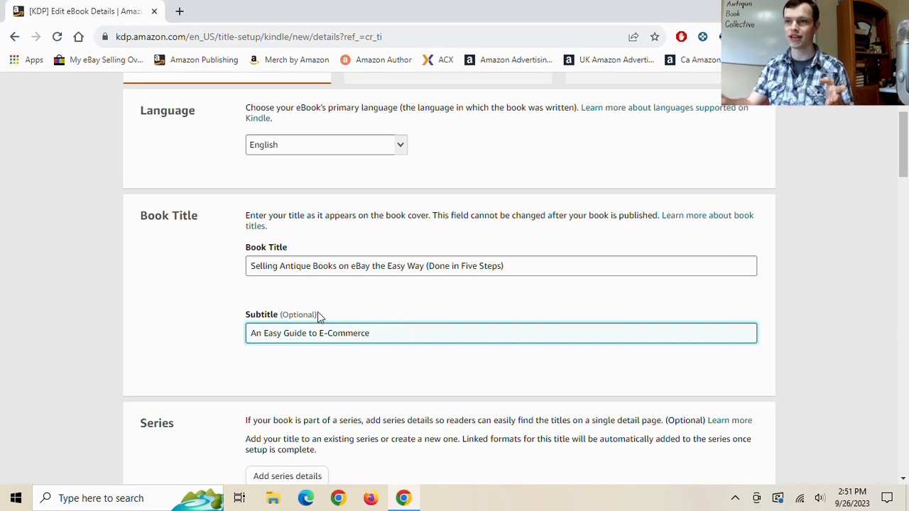
drag(318, 313, 277, 315)
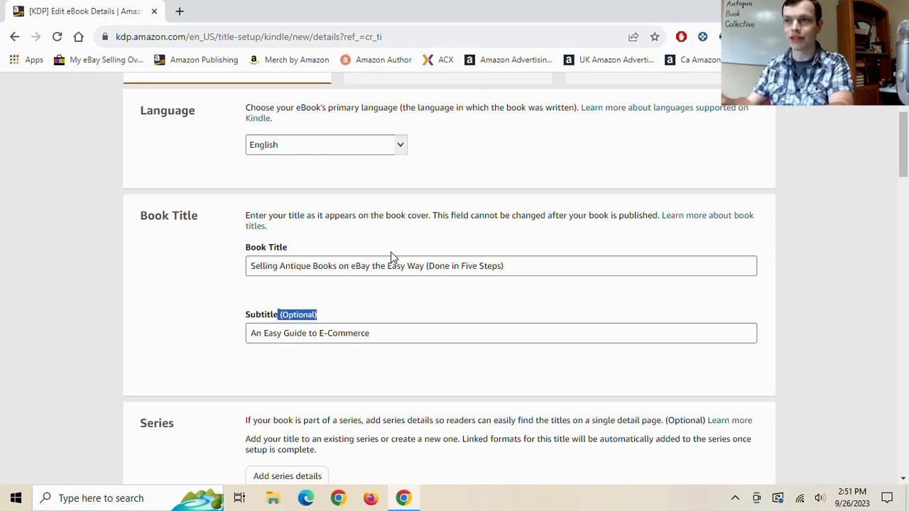
Step: Enter the primary author's first name, leaving the series details and edition number empty
scroll(365, 294, down, 3)
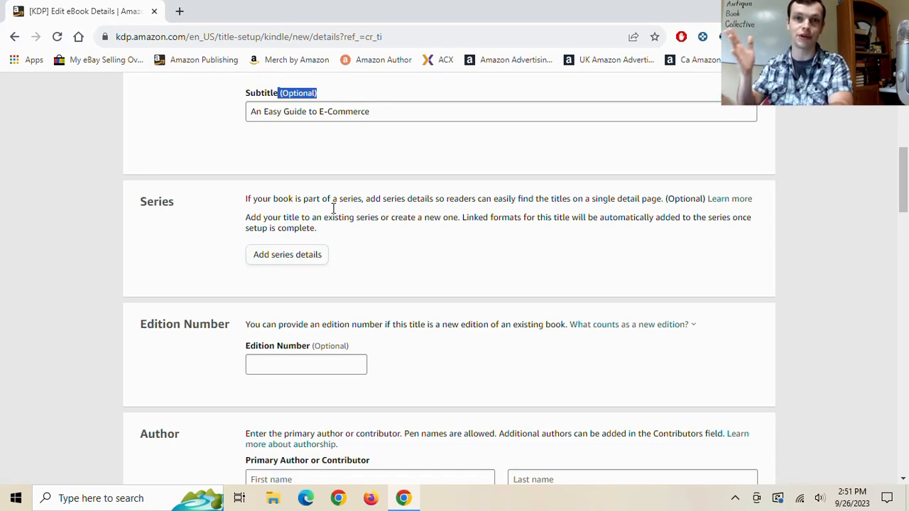
scroll(348, 244, down, 1)
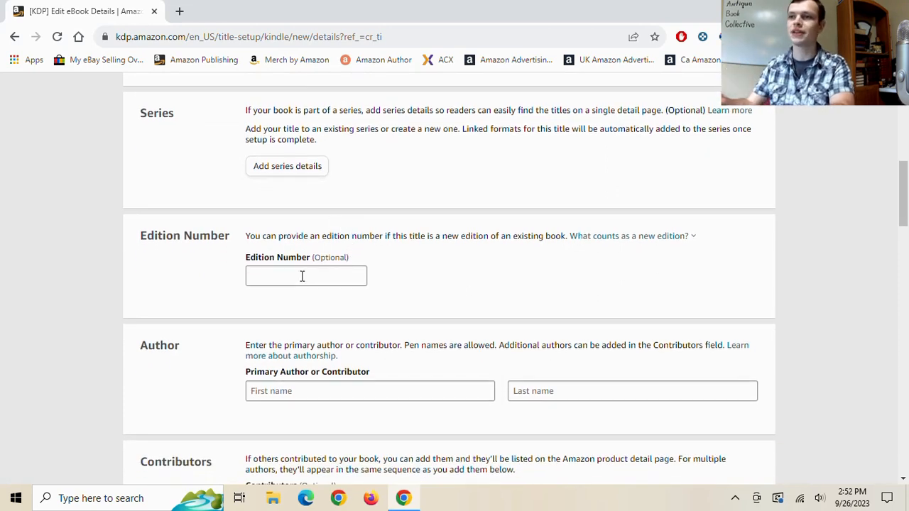
scroll(345, 262, down, 1)
scroll(348, 263, down, 1)
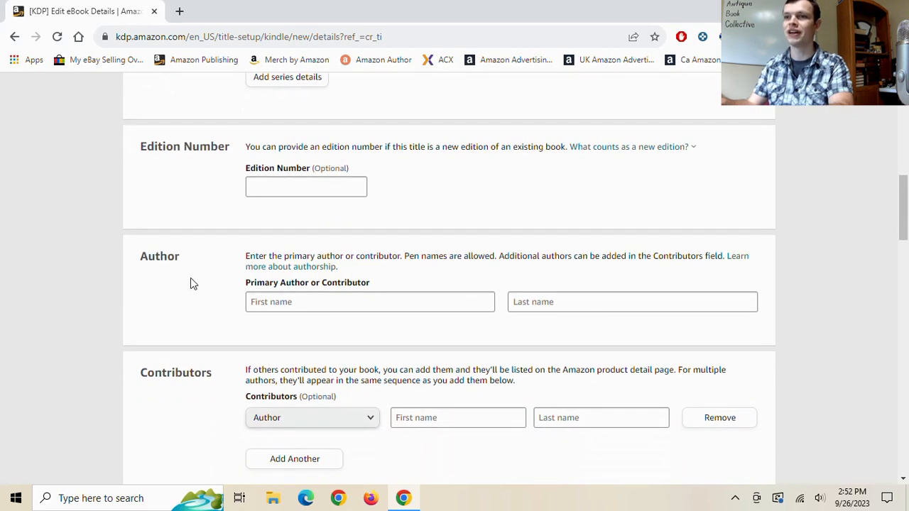
click(388, 302)
text(Calvi)
key(BackSpace)
key(BackSpace)
key(BackSpace)
text(le)
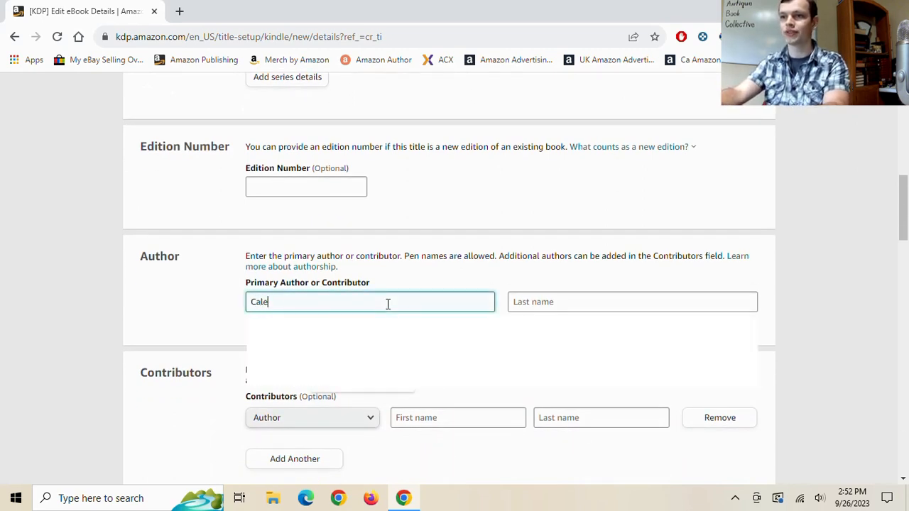
text(b)
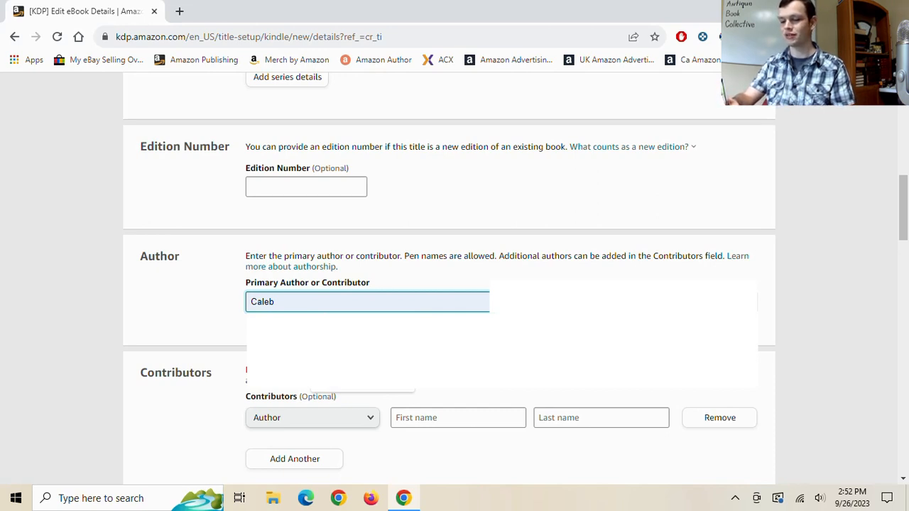
Step: Enter "Antique Book Collective" as the primary author's last name
click(592, 298)
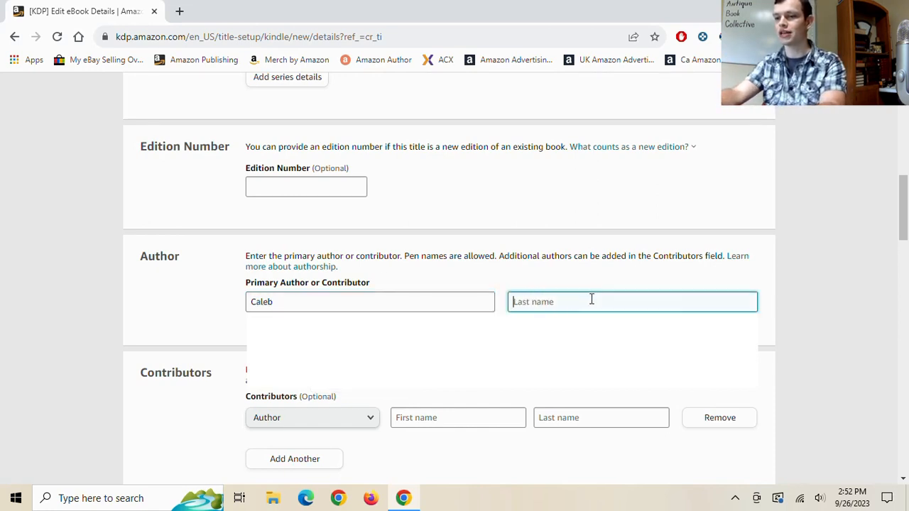
text(Antiqu)
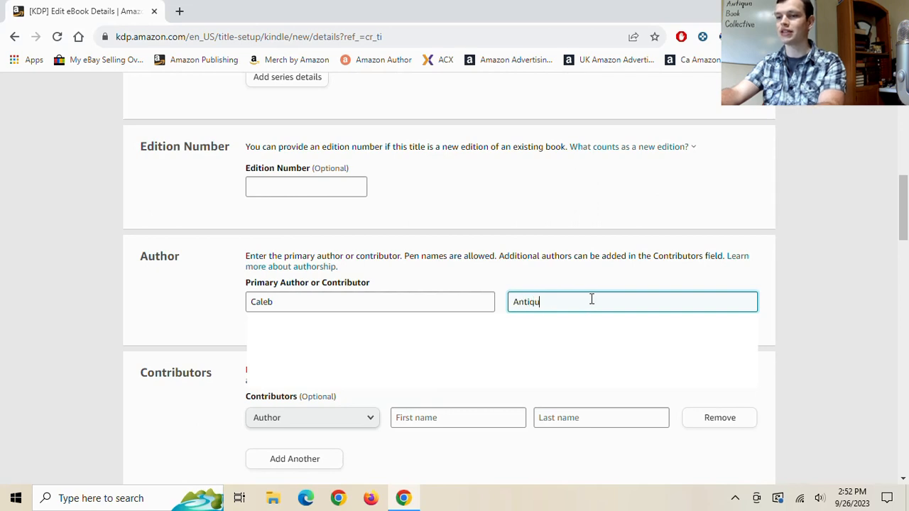
text(e Book Collectiv)
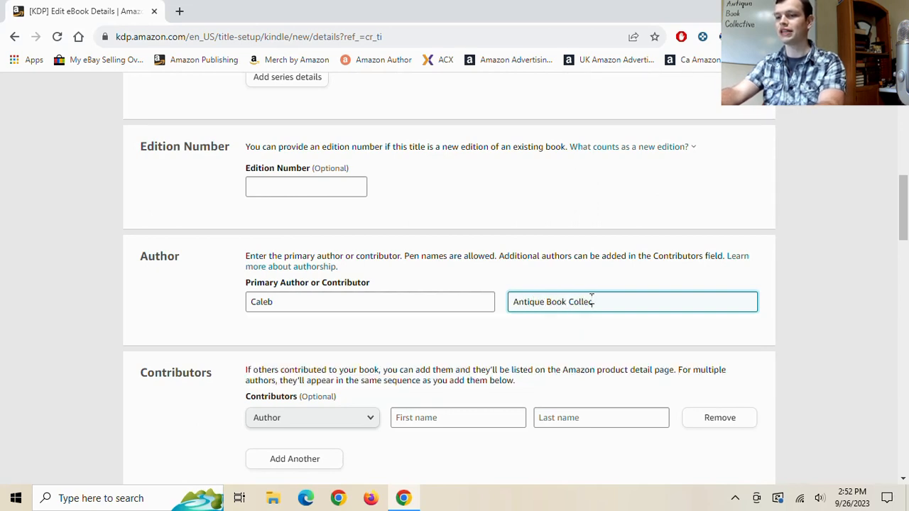
key(BackSpace)
key(BackSpace)
key(BackSpace)
text(tive)
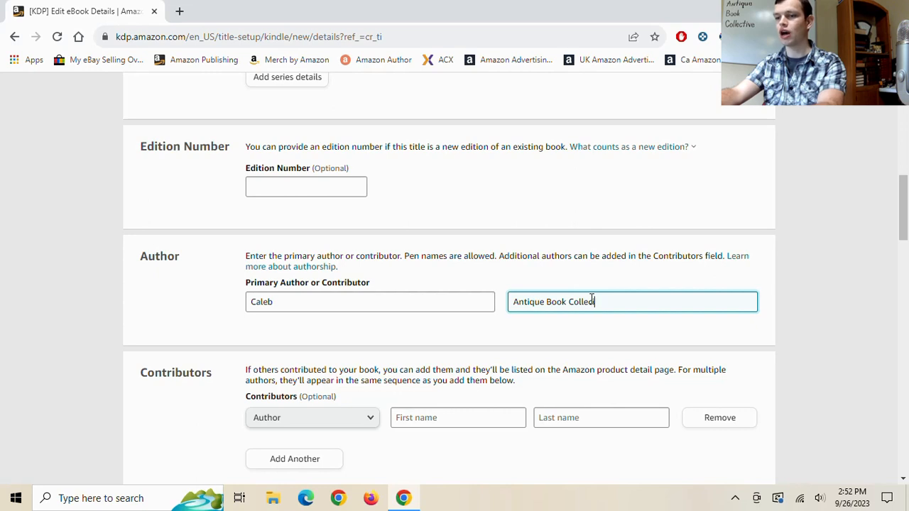
key(BackSpace)
key(BackSpace)
key(BackSpace)
key(BackSpace)
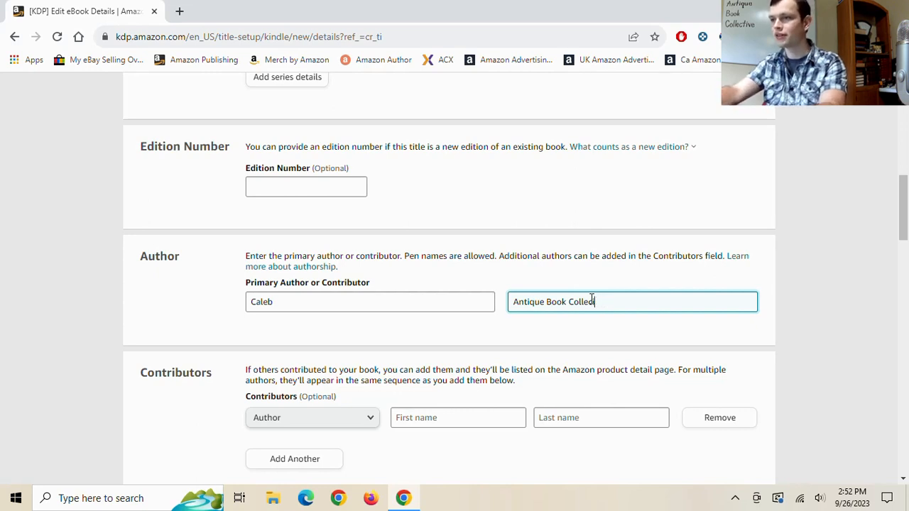
text(ctive)
click(516, 331)
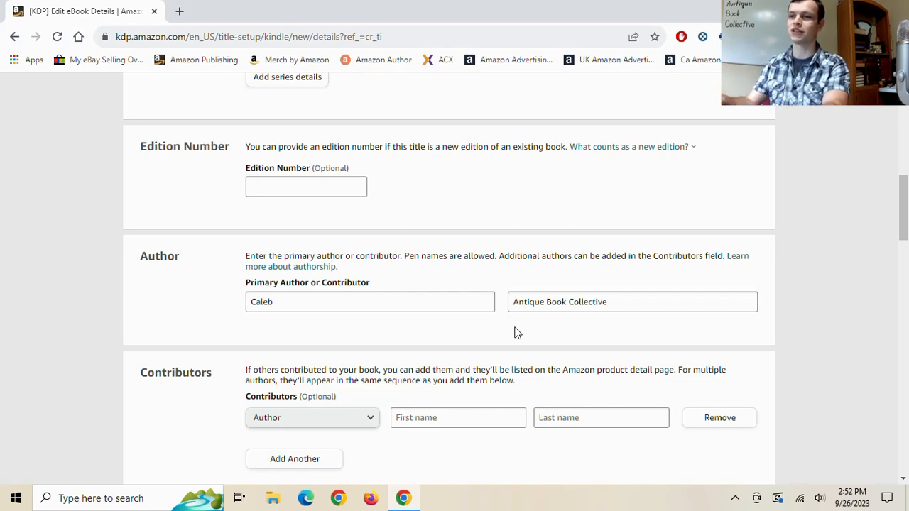
Step: Check which contributor roles can be assigned, without adding a contributor
scroll(469, 323, down, 2)
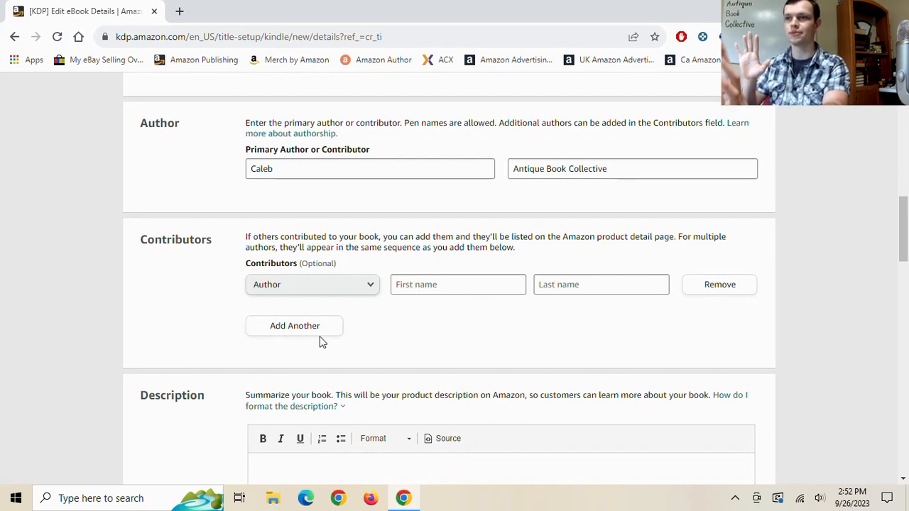
click(324, 291)
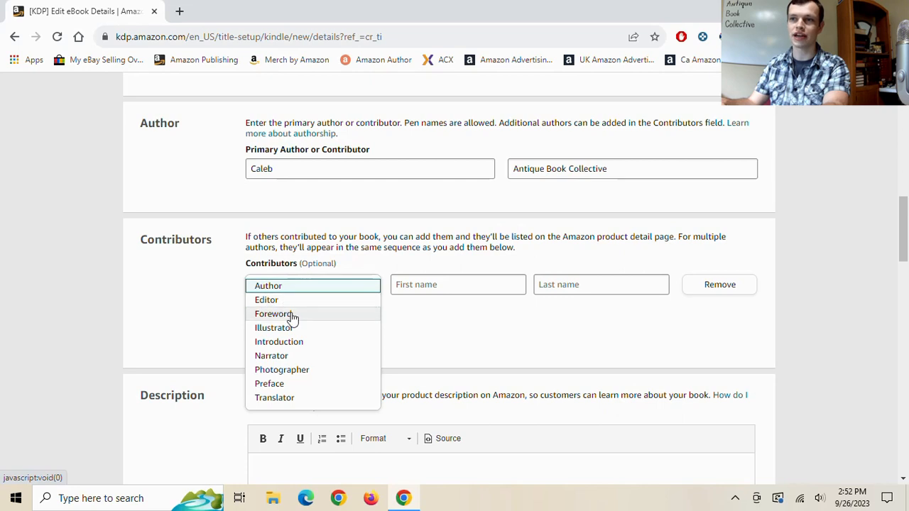
click(300, 411)
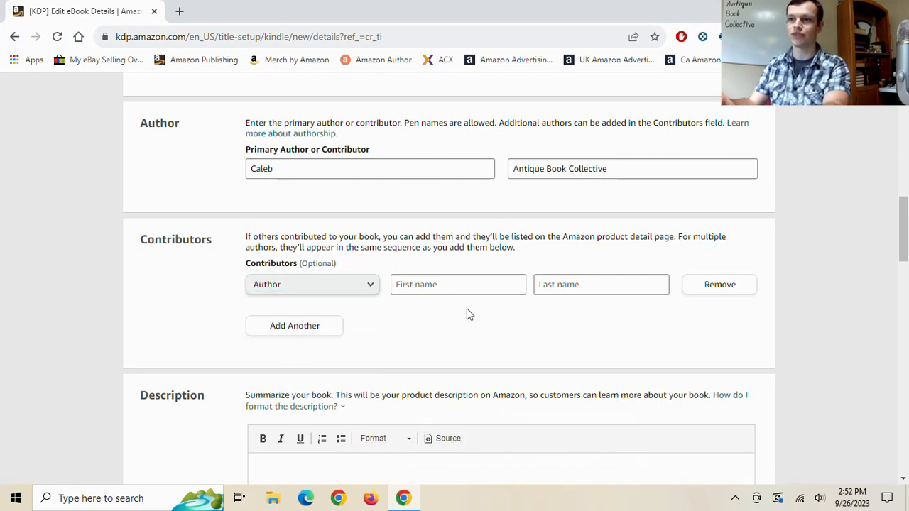
Step: Write "An awesome book about books." as the book's description
scroll(469, 296, down, 4)
click(366, 259)
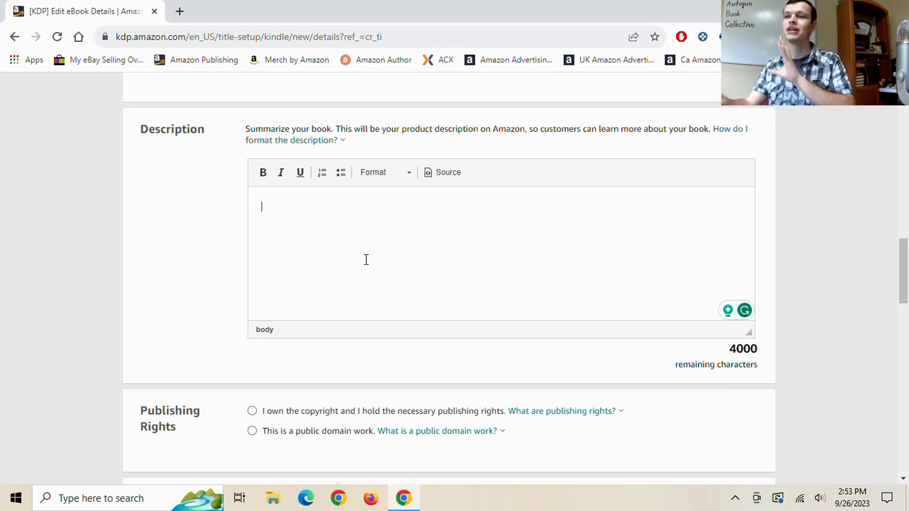
text(Book)
key(BackSpace)
key(BackSpace)
key(BackSpace)
key(BackSpace)
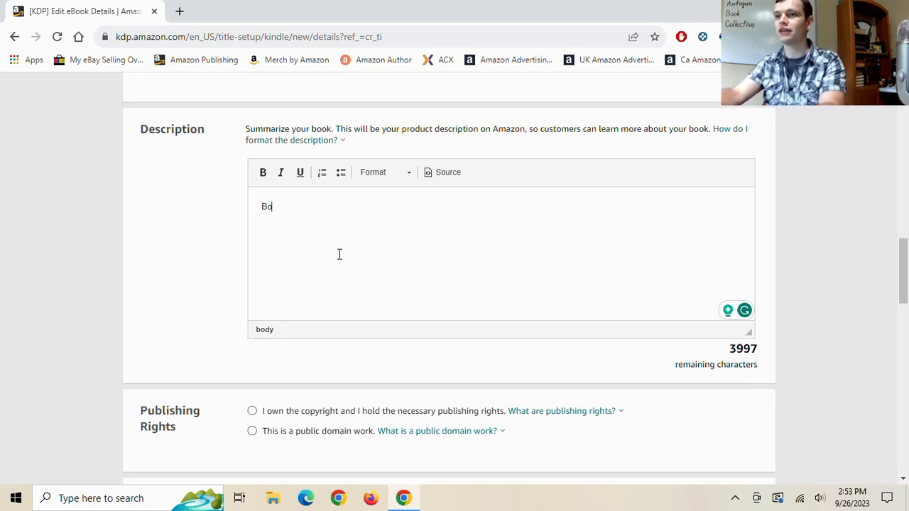
text(A awesome)
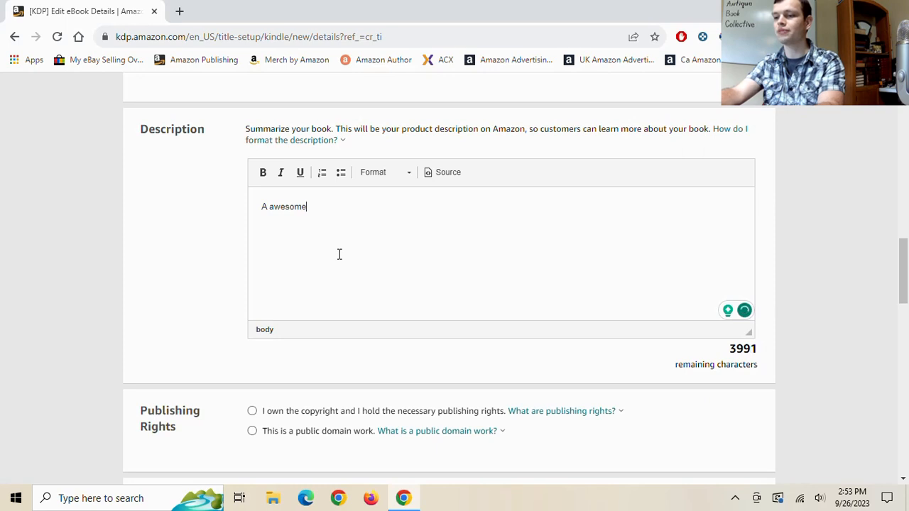
text( book about books.)
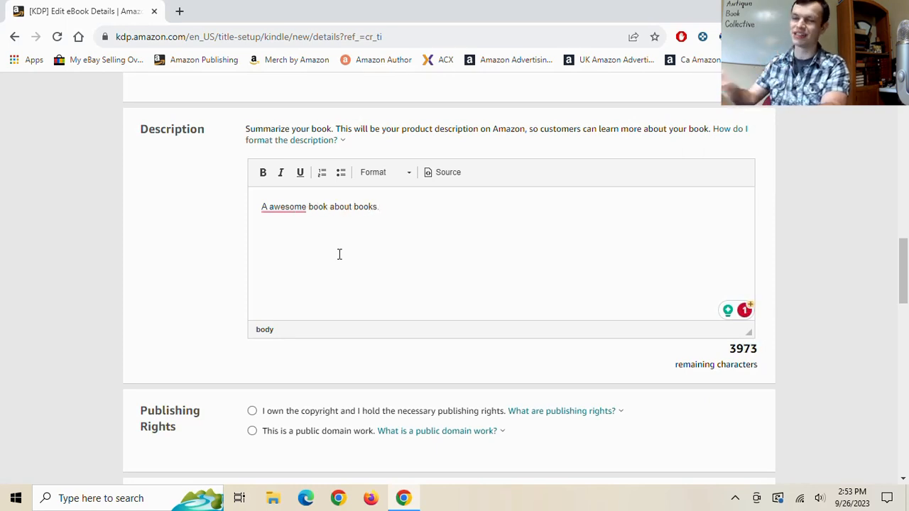
click(265, 206)
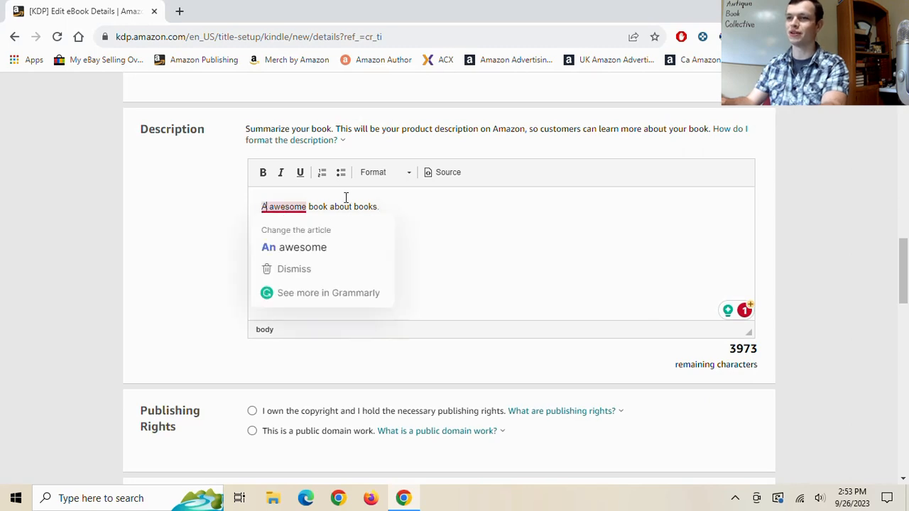
text(n)
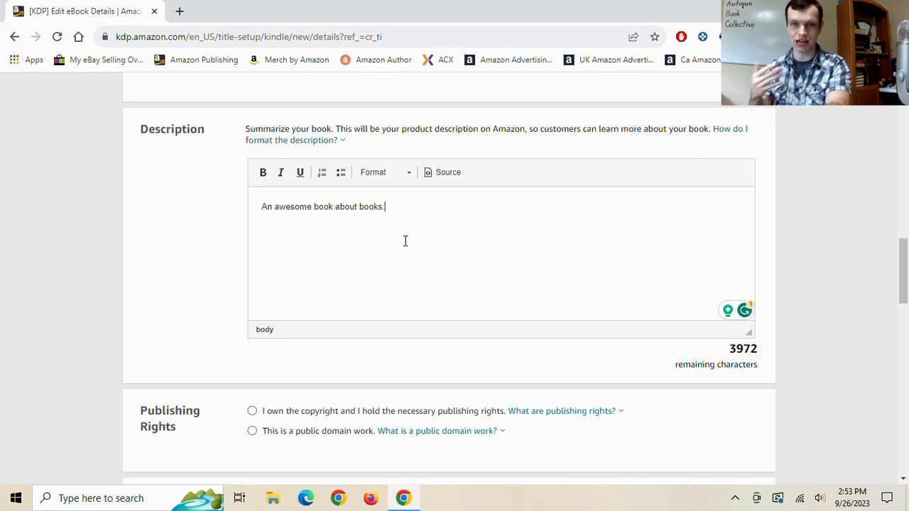
Step: Try both publishing rights options, ending on the public domain work choice, and open the explanation of what a public domain work is
scroll(369, 235, down, 2)
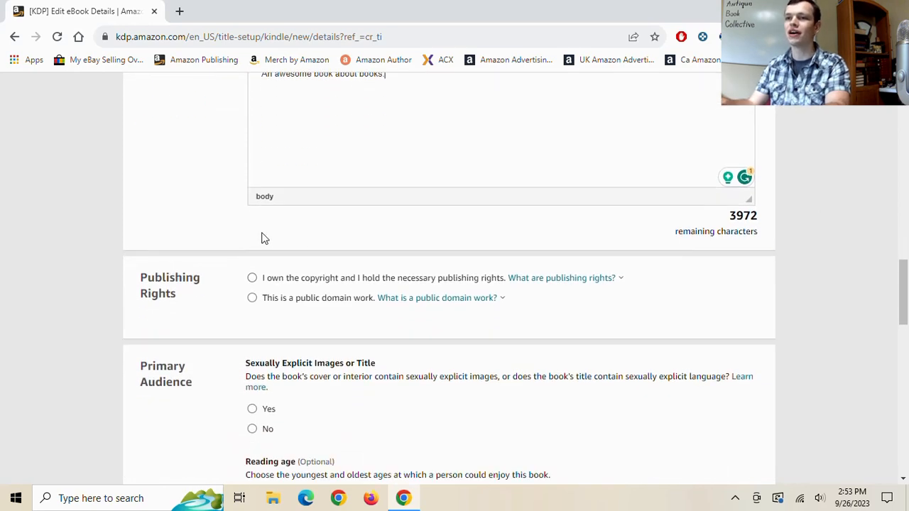
click(273, 281)
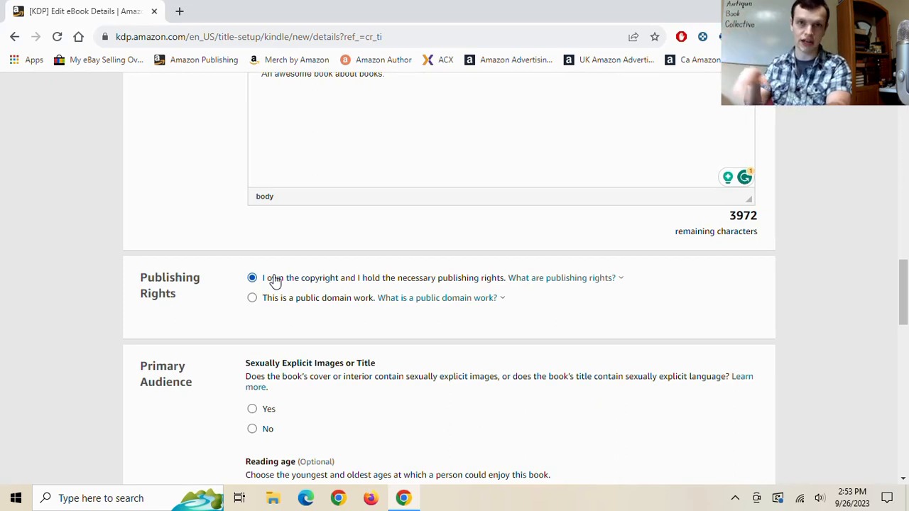
click(299, 299)
drag(295, 298, 362, 301)
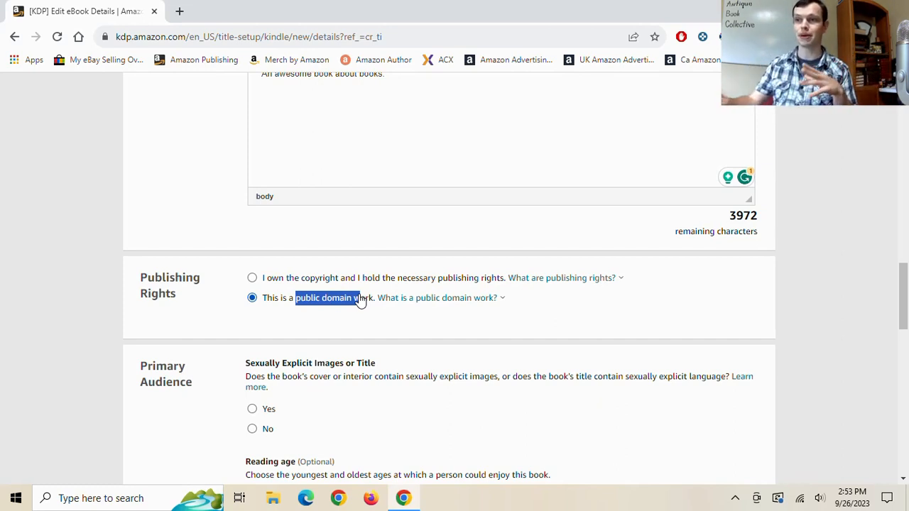
click(439, 299)
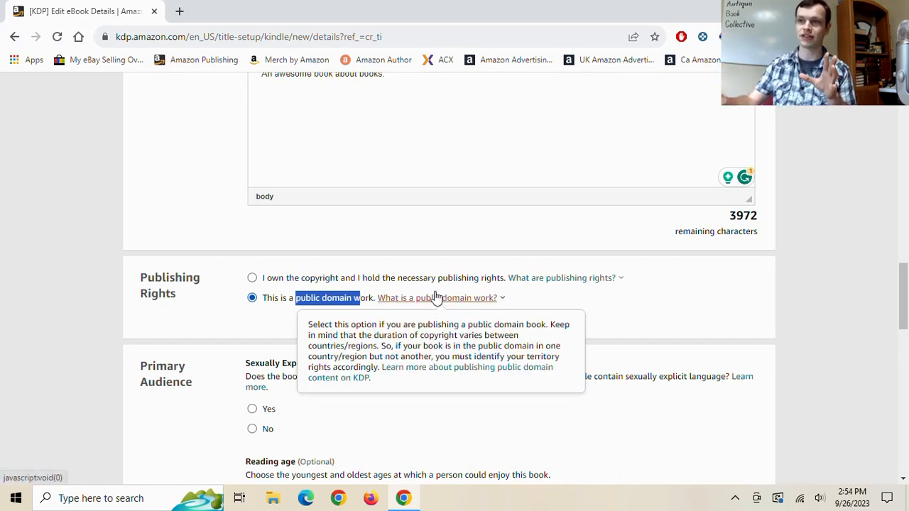
Step: Declare that you own the copyright and hold the publishing rights, and answer No to sexually explicit images or title
click(391, 281)
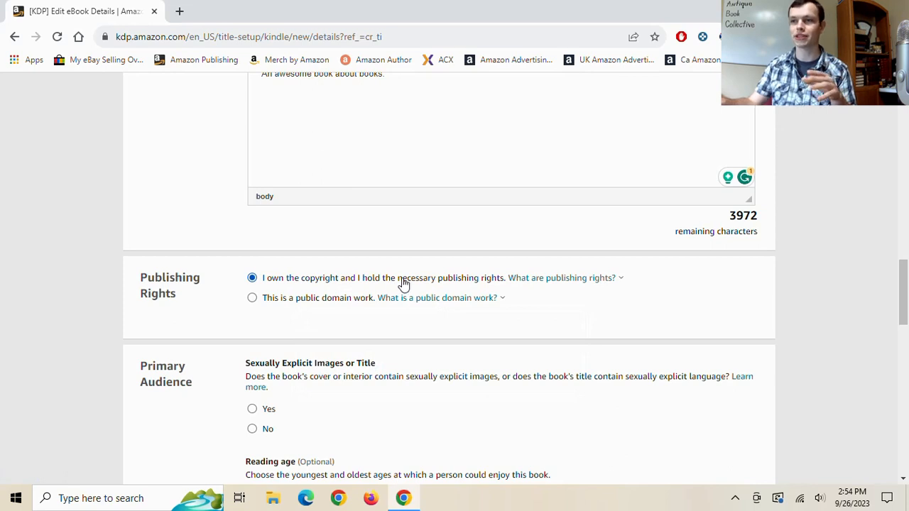
click(382, 298)
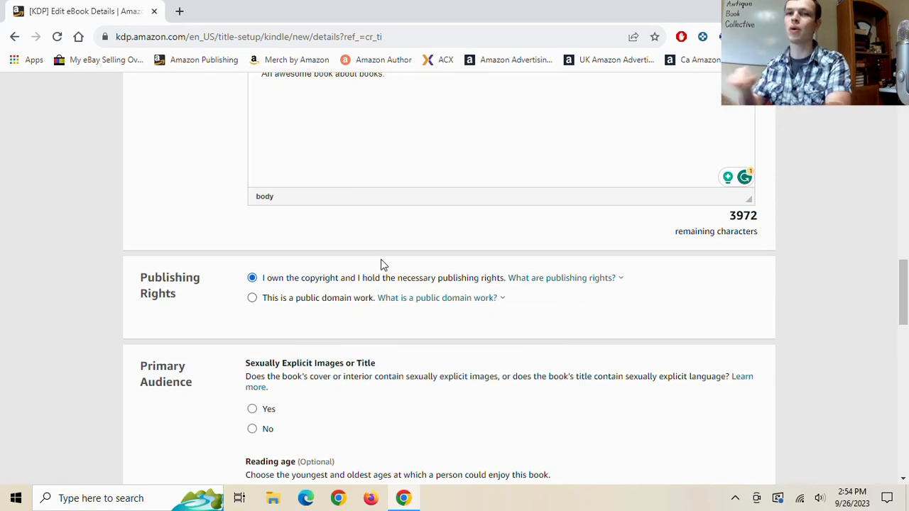
scroll(380, 238, down, 3)
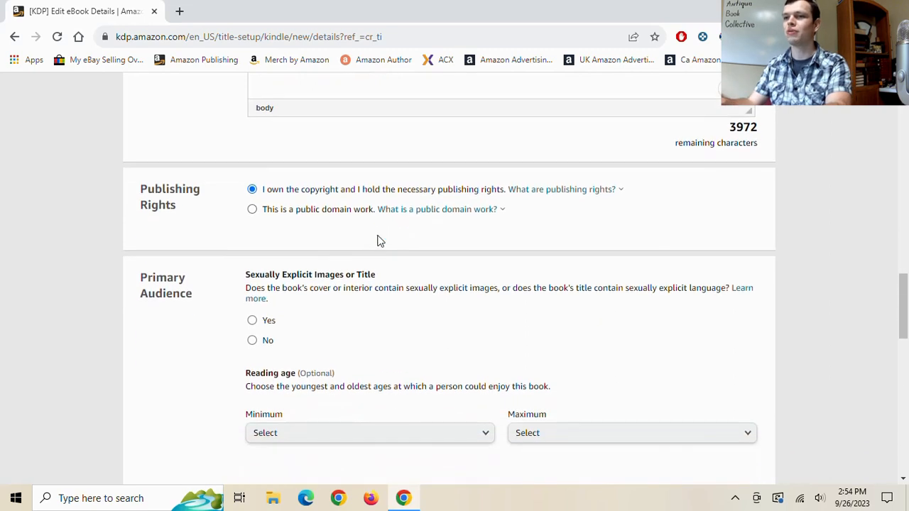
drag(188, 179, 357, 240)
click(252, 251)
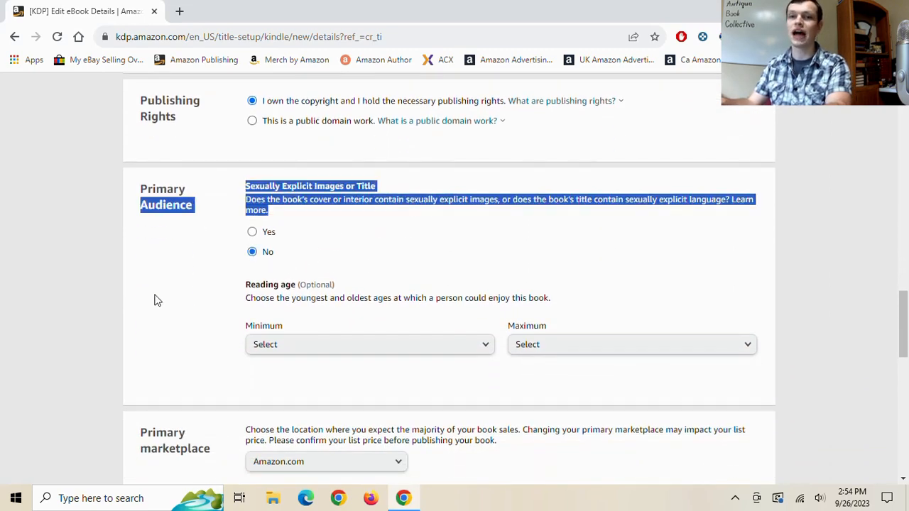
click(155, 298)
Step: Set the reading age to a minimum of 13 and a maximum of 18+
drag(278, 298, 410, 299)
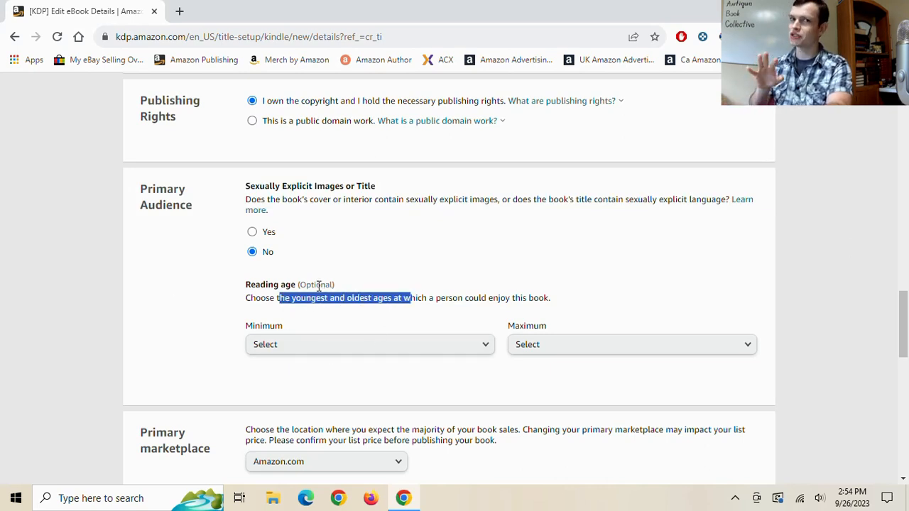
click(296, 348)
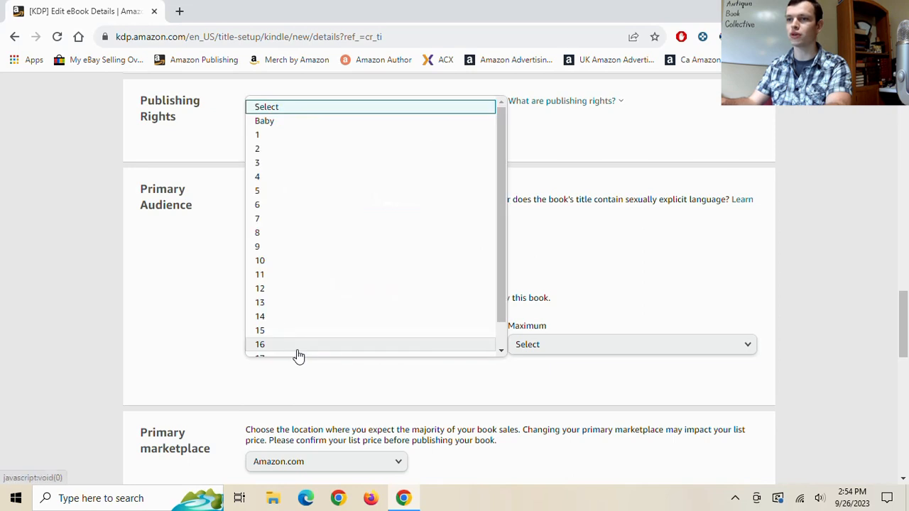
click(283, 303)
click(568, 344)
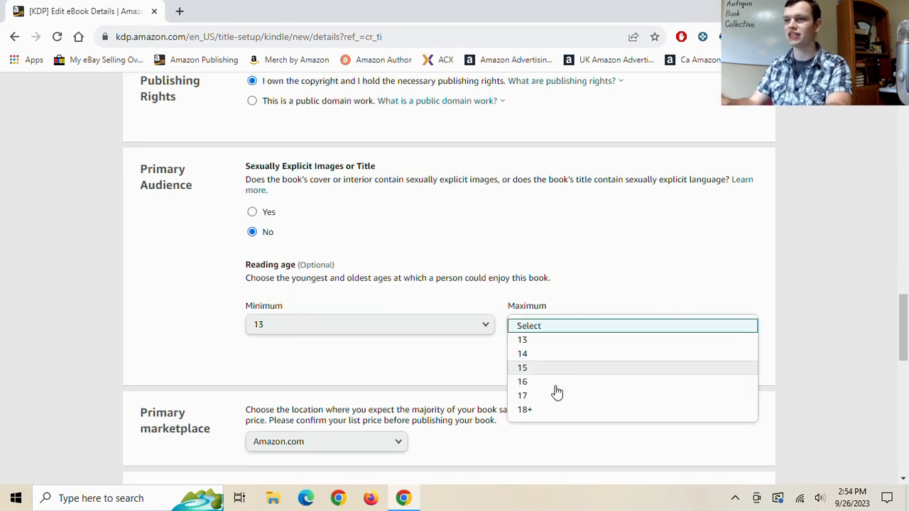
scroll(557, 392, down, 2)
click(544, 299)
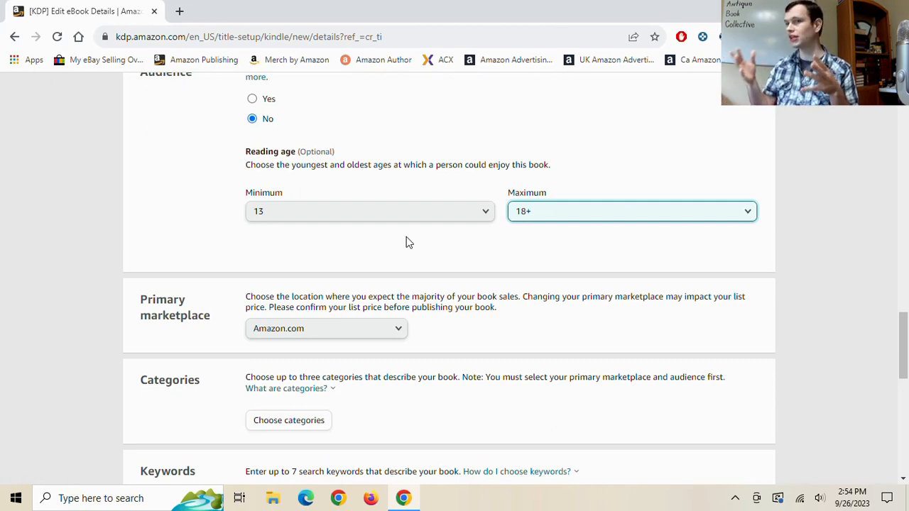
Step: Clear the minimum and maximum reading age back to the unselected option
click(483, 218)
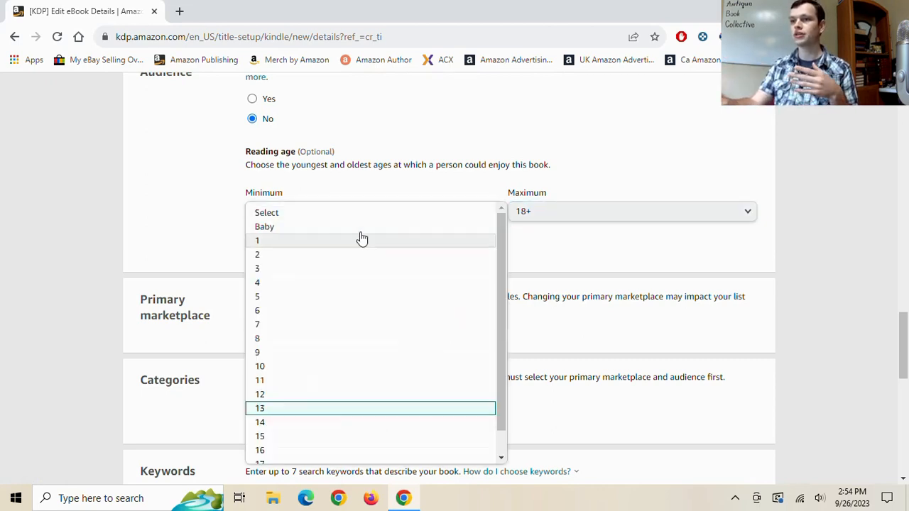
click(358, 214)
click(537, 210)
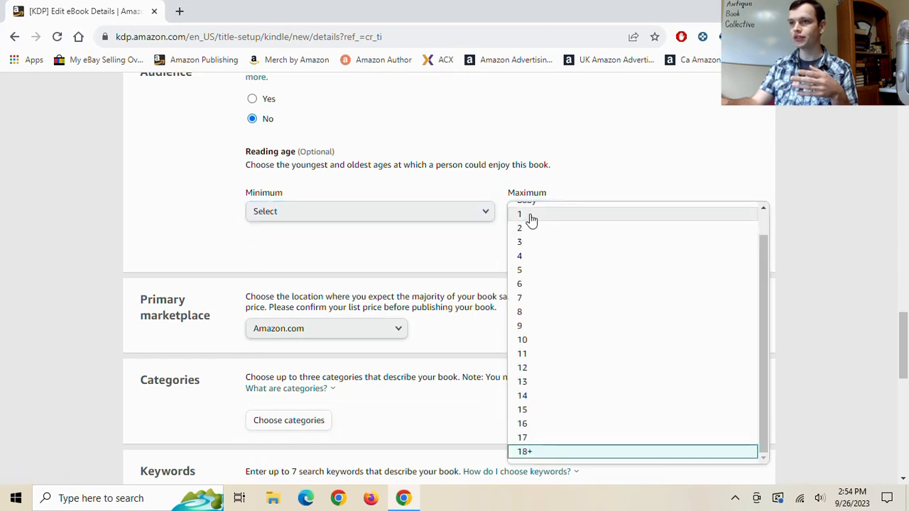
scroll(532, 219, up, 1)
click(529, 215)
click(112, 249)
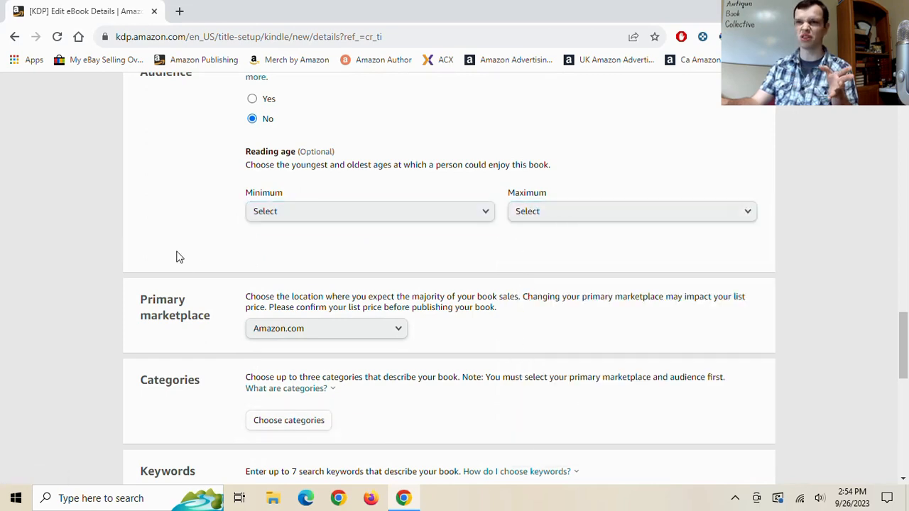
Step: Check which primary marketplaces are offered, leaving Amazon.com chosen
scroll(298, 305, down, 1)
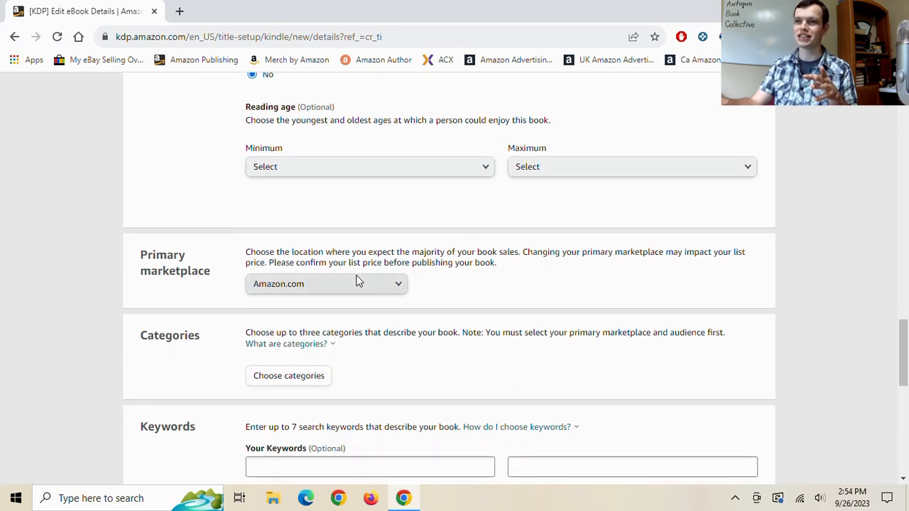
click(358, 282)
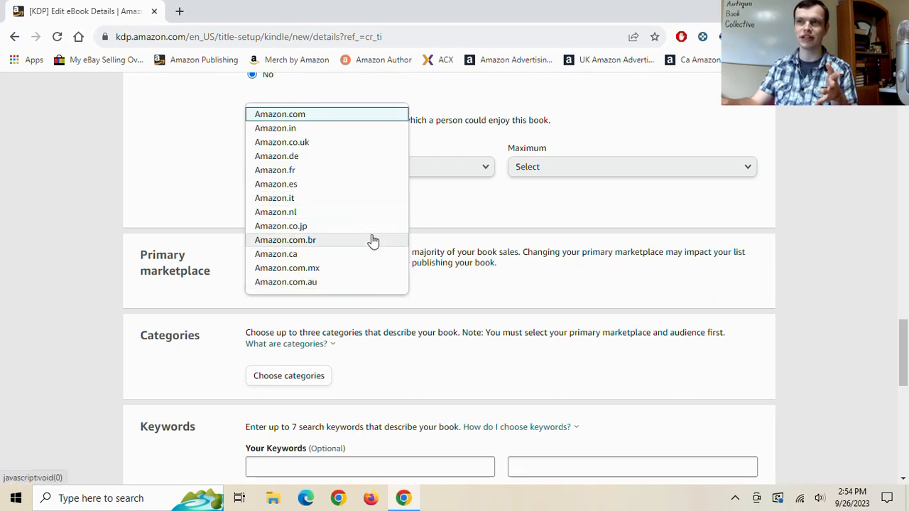
click(458, 275)
Step: Start choosing the book's categories and pick Self-Help as the main Kindle Books category
scroll(442, 277, down, 2)
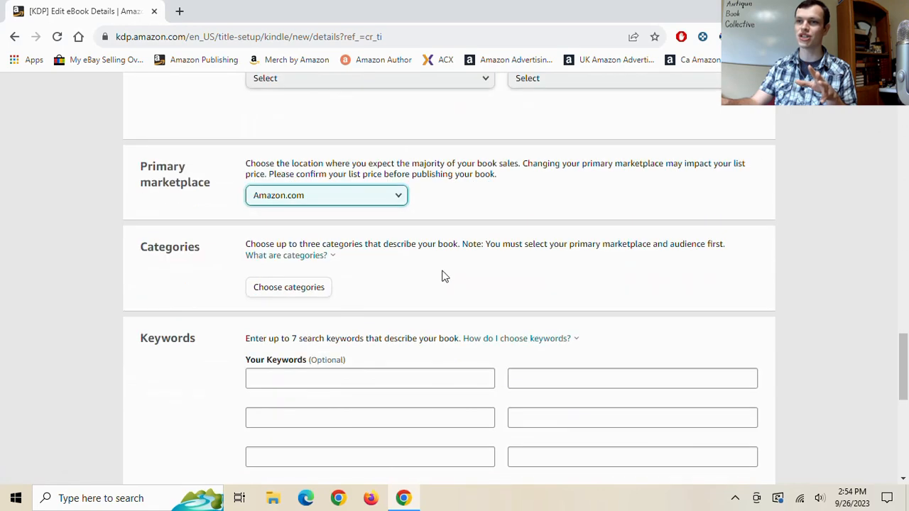
scroll(441, 276, down, 1)
click(290, 245)
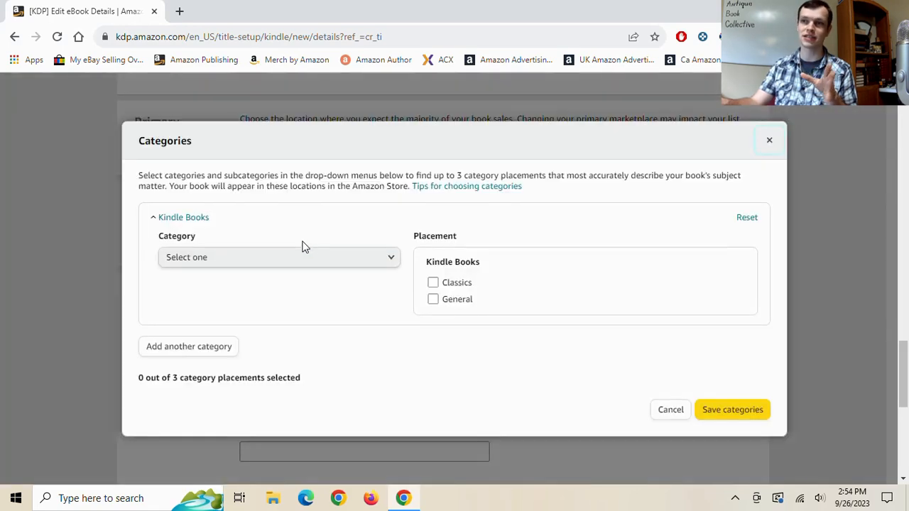
click(346, 263)
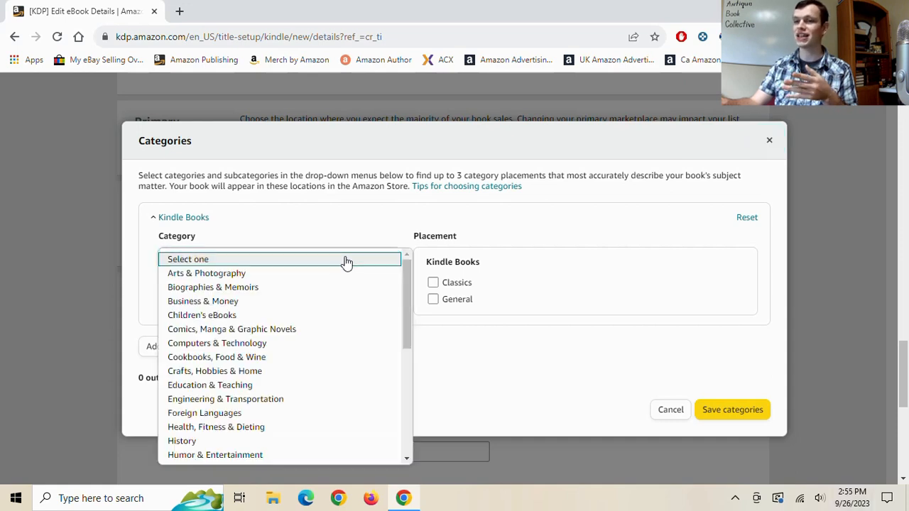
scroll(311, 317, down, 2)
scroll(310, 317, down, 3)
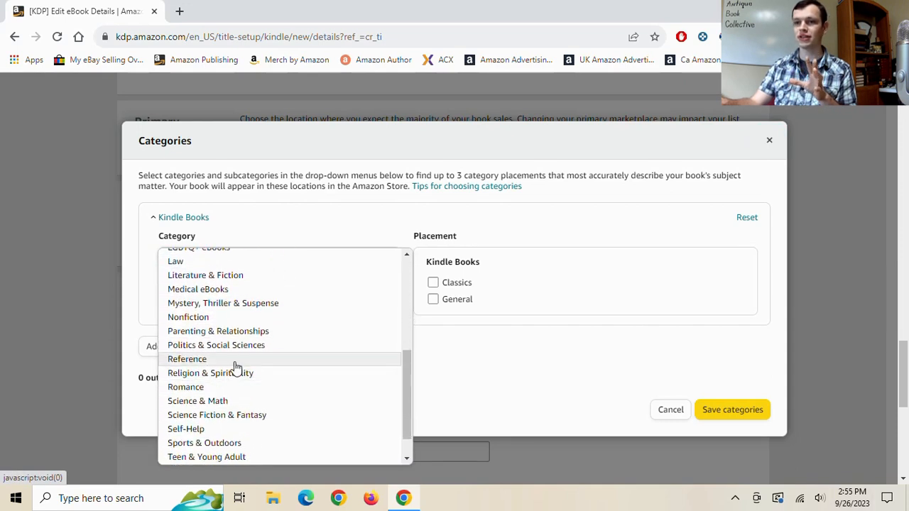
click(211, 397)
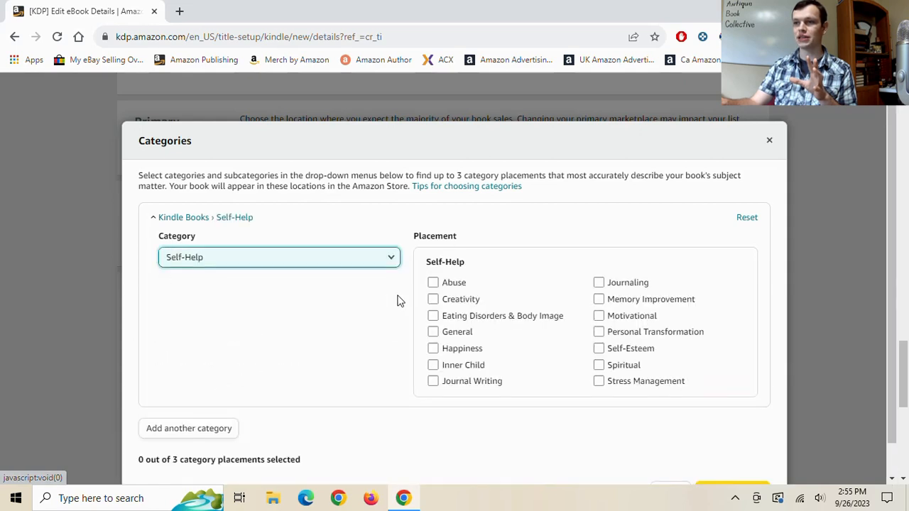
Step: Place the book under Personal Transformation, Journal Writing and Self-Esteem, and save the categories
click(434, 283)
click(433, 283)
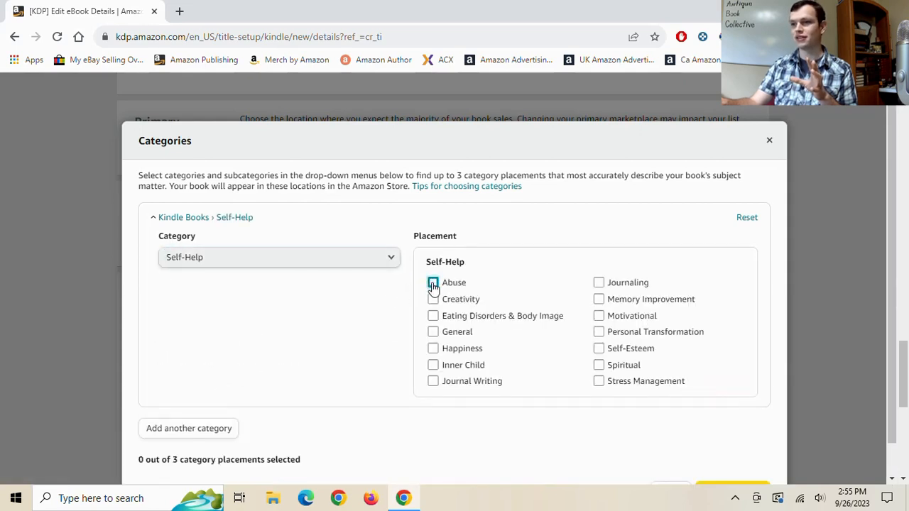
click(615, 335)
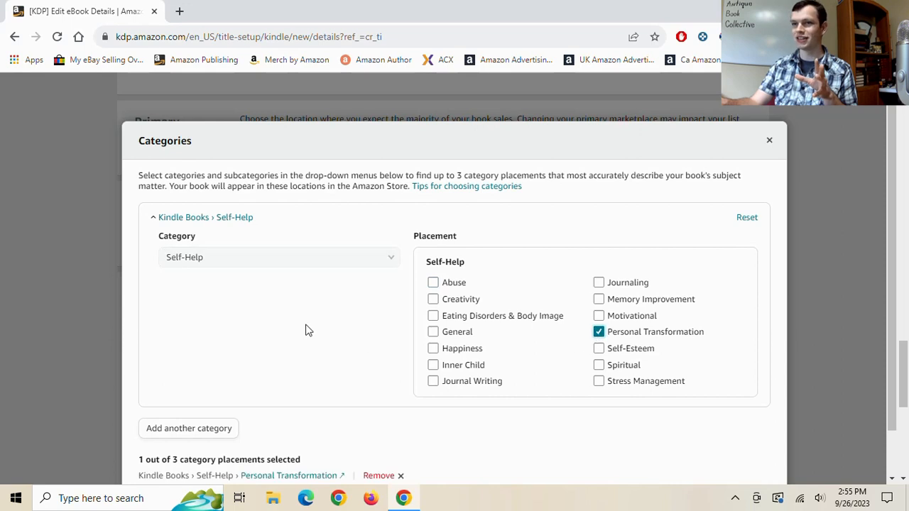
scroll(302, 313, down, 1)
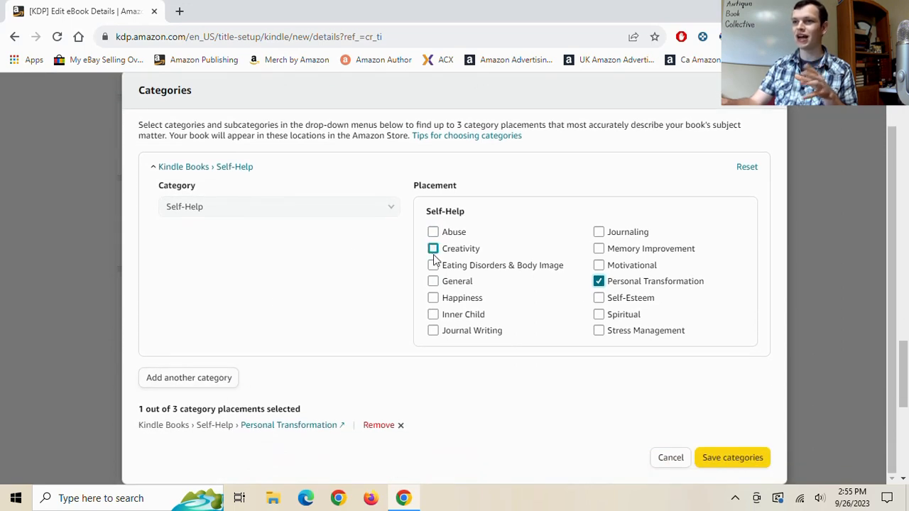
click(434, 330)
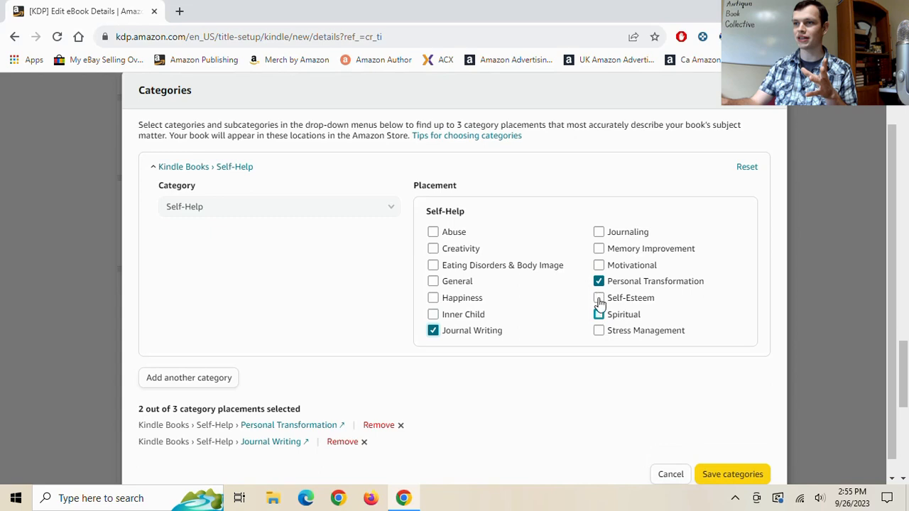
click(601, 299)
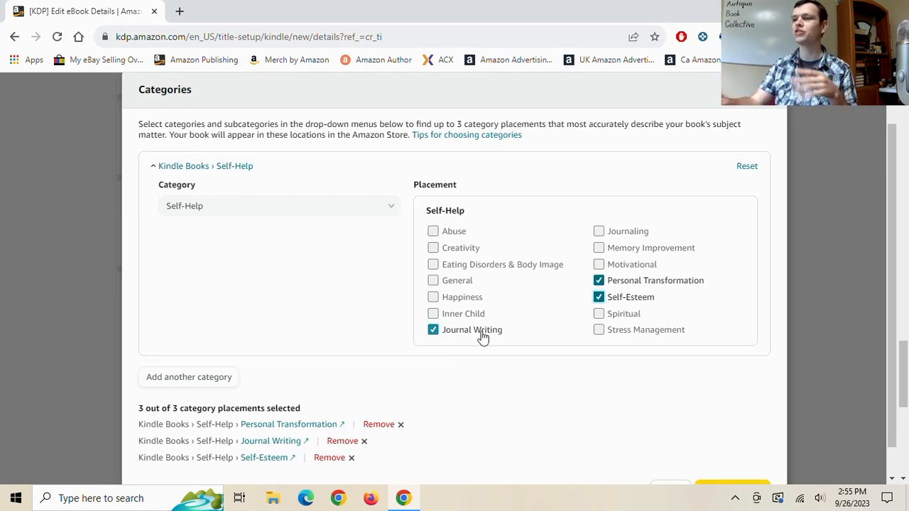
scroll(483, 340, down, 1)
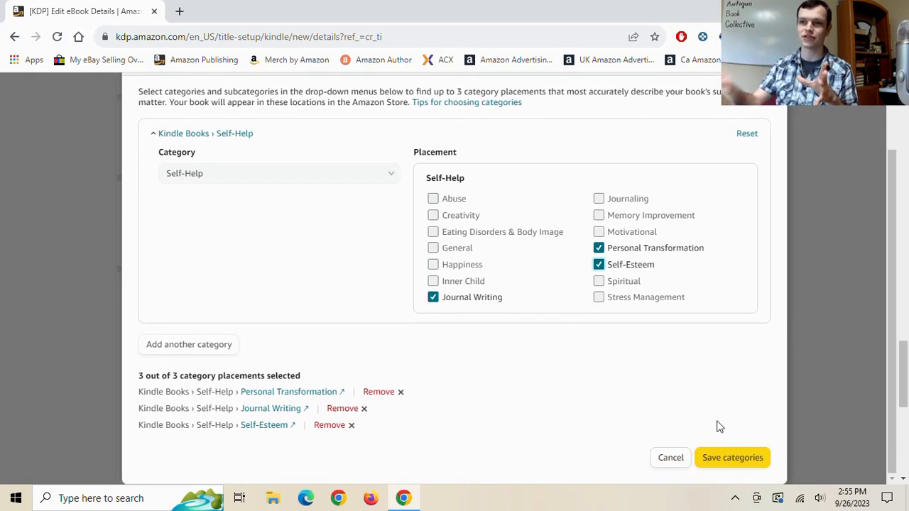
click(757, 463)
drag(245, 253, 399, 310)
click(519, 296)
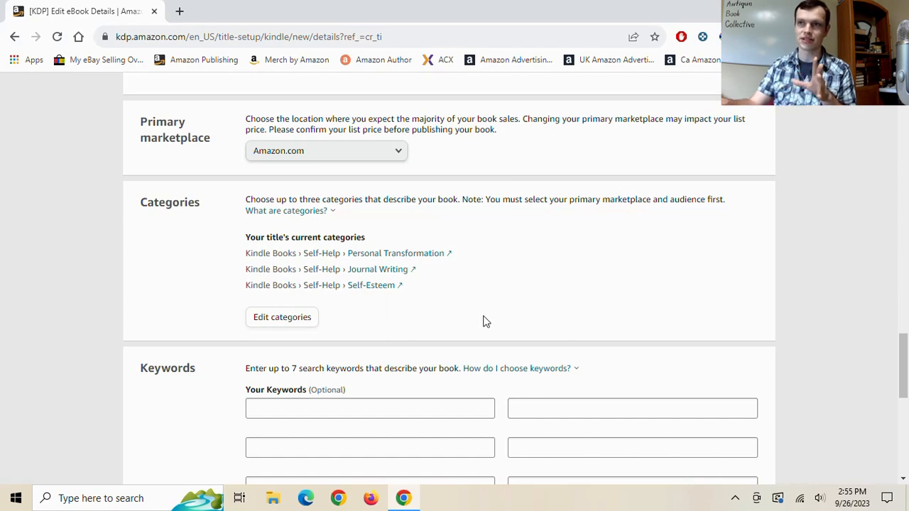
Step: Enter "bookselling" as the book's first search keyword
scroll(398, 298, up, 2)
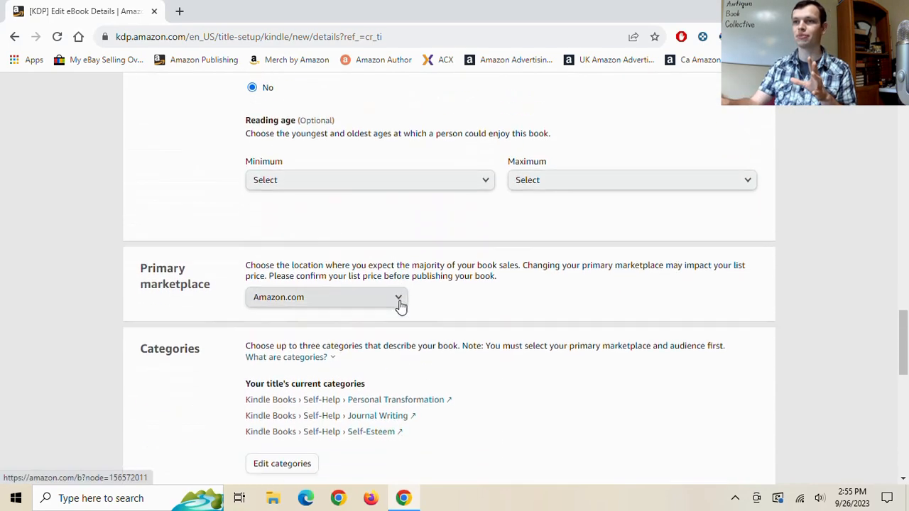
scroll(402, 305, down, 2)
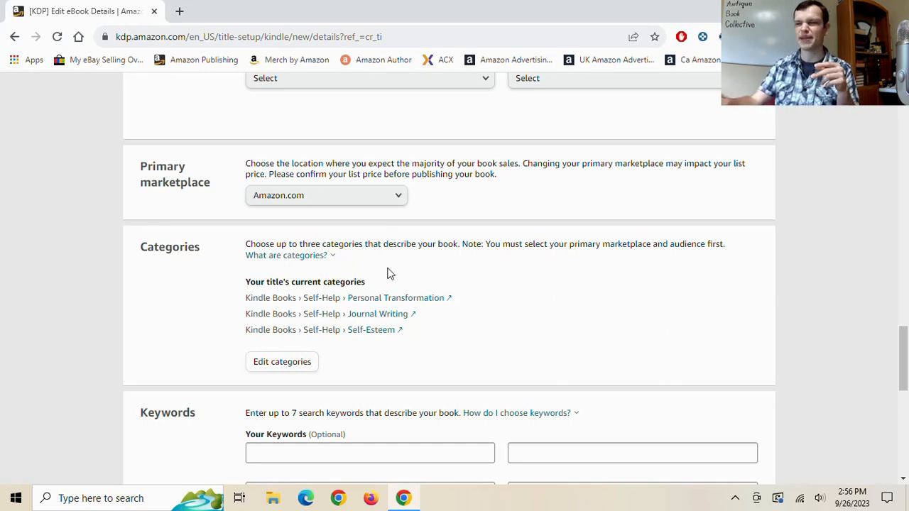
scroll(365, 310, down, 2)
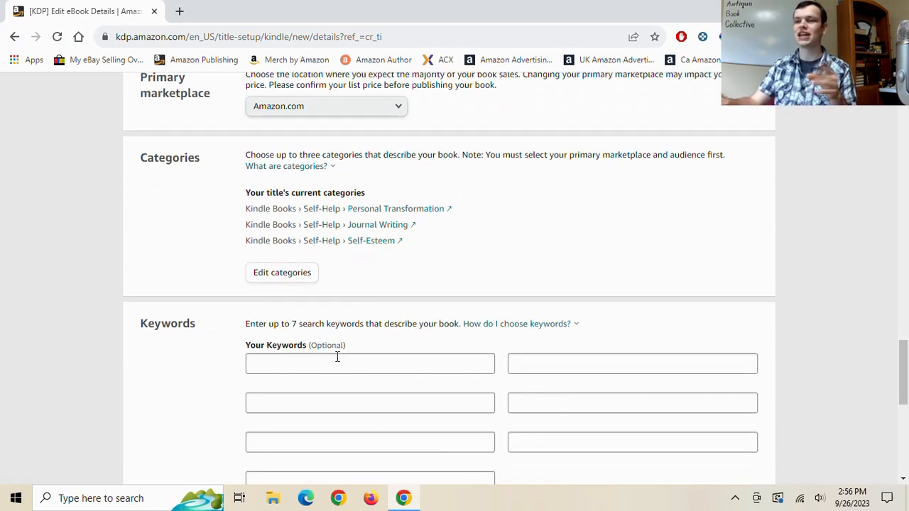
scroll(361, 367, down, 2)
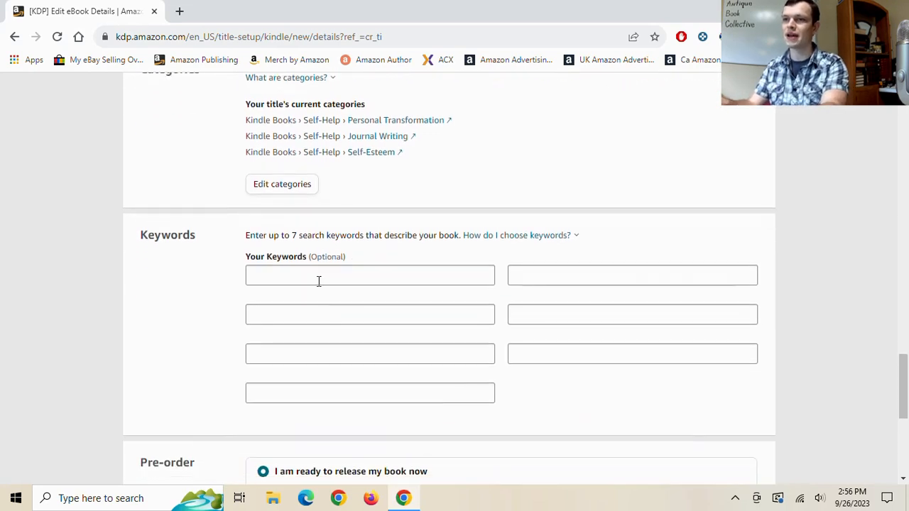
click(320, 277)
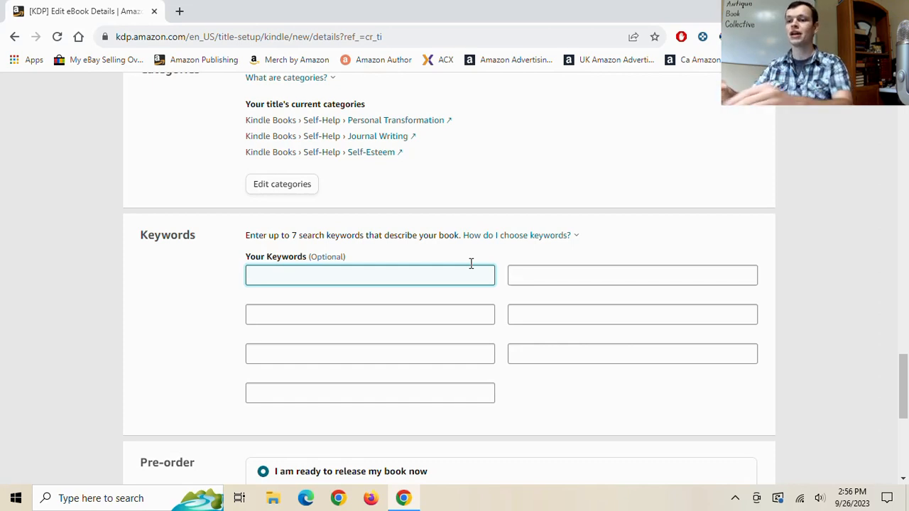
text(bookselling)
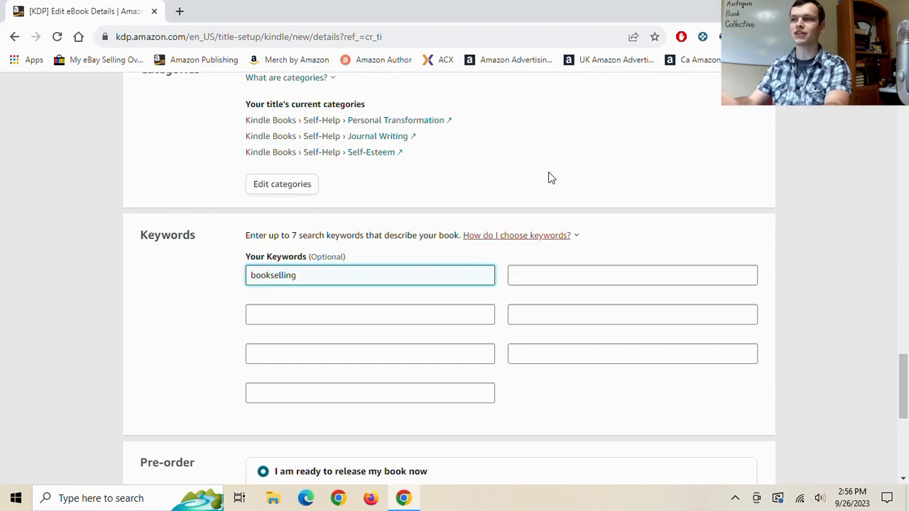
Step: Save the eBook details and continue to the eBook content stage
drag(902, 408, 902, 131)
scroll(556, 306, down, 1)
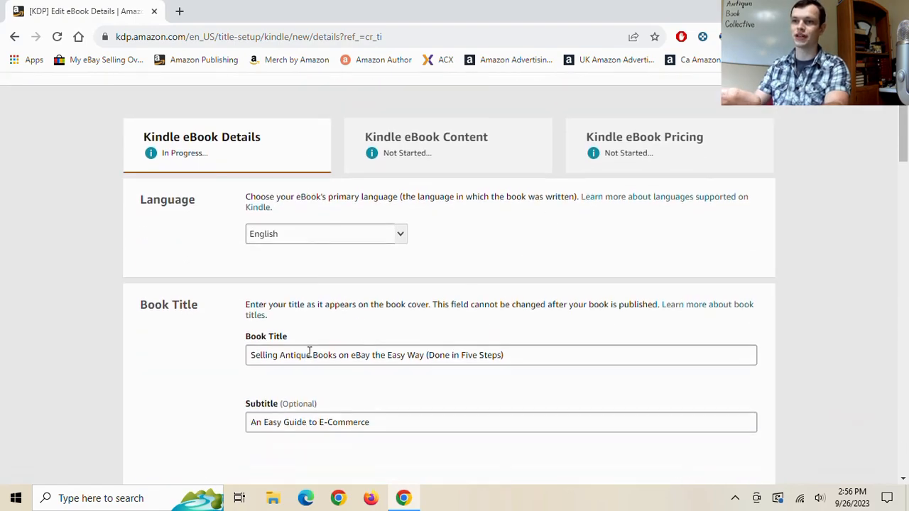
drag(903, 153, 894, 390)
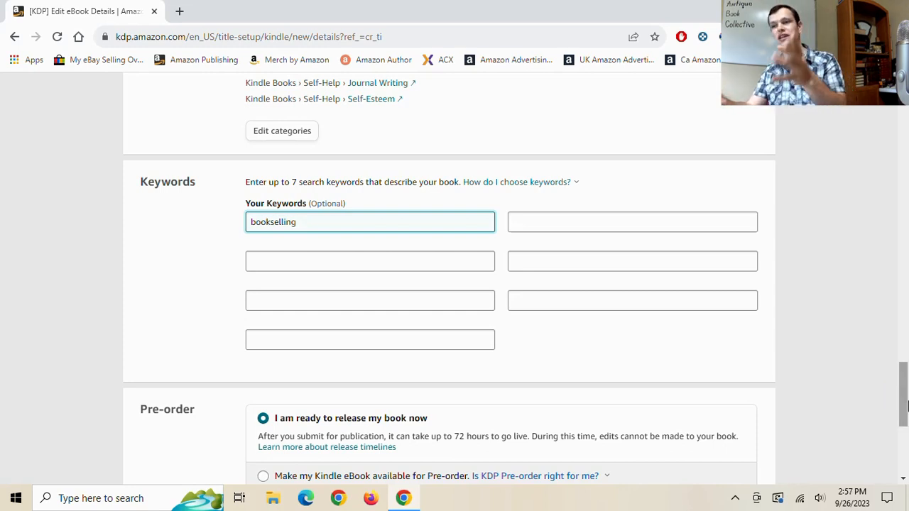
scroll(500, 273, down, 2)
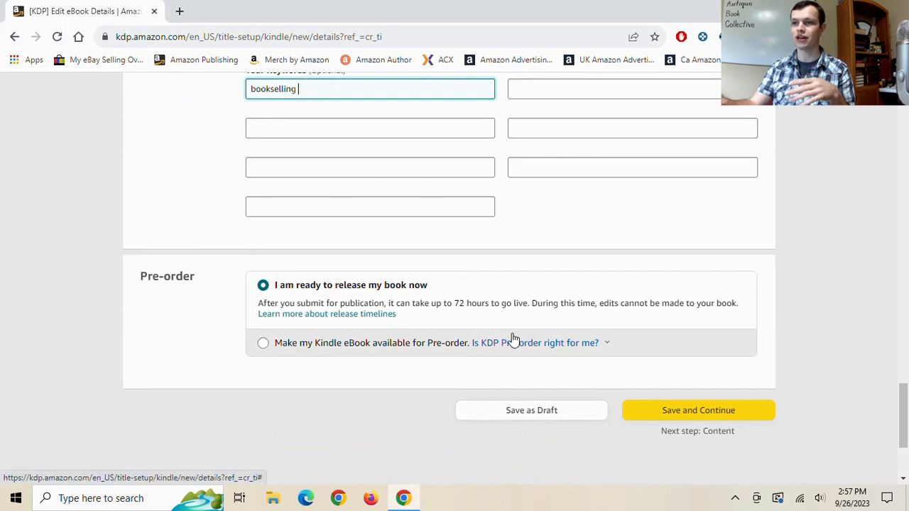
click(657, 412)
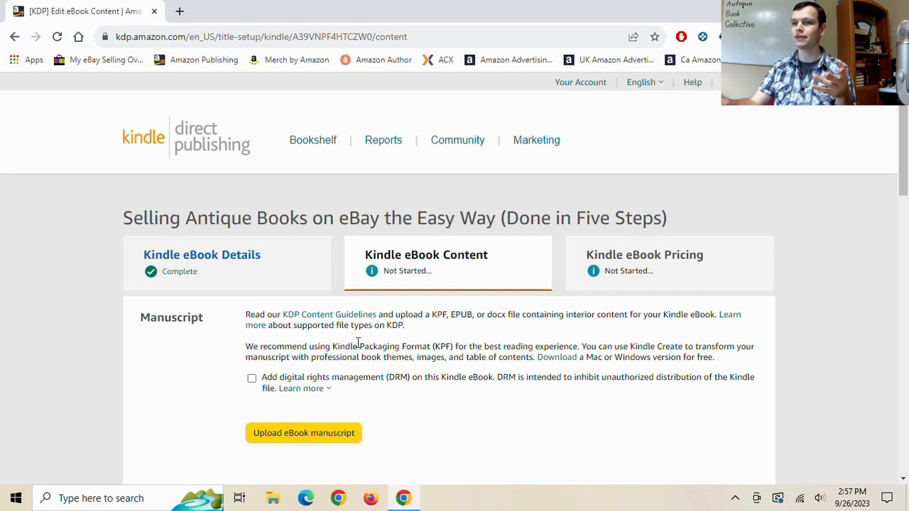
Step: Enable digital rights management (DRM) for the Kindle eBook's manuscript
scroll(348, 339, down, 1)
click(252, 291)
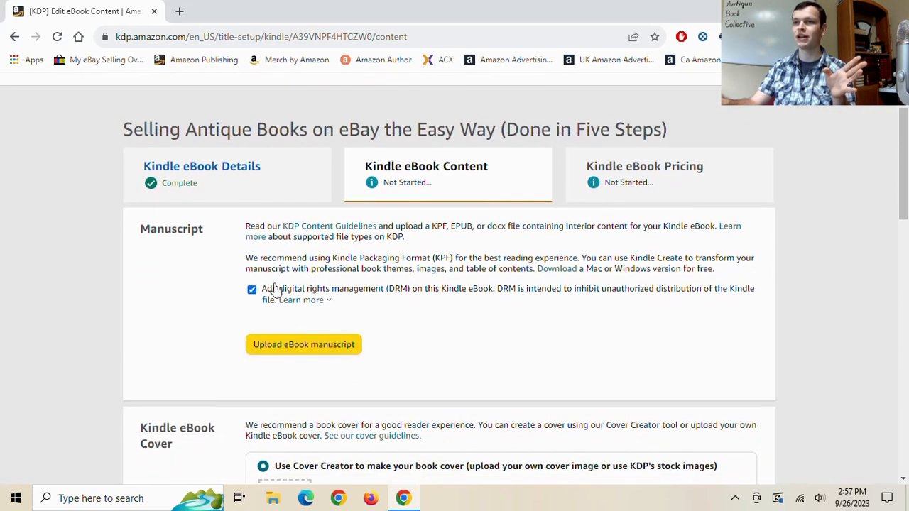
drag(384, 293, 473, 291)
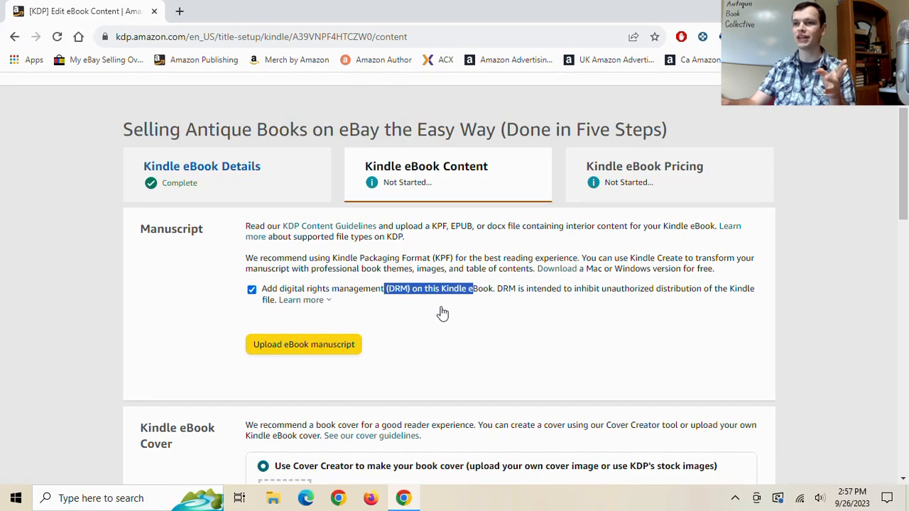
Step: Upload the eBook's manuscript file from the computer
scroll(383, 314, down, 1)
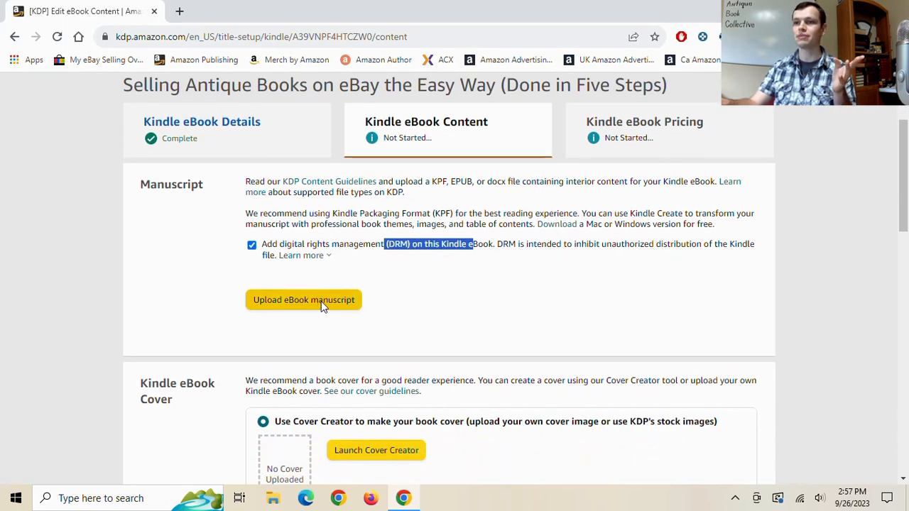
click(321, 303)
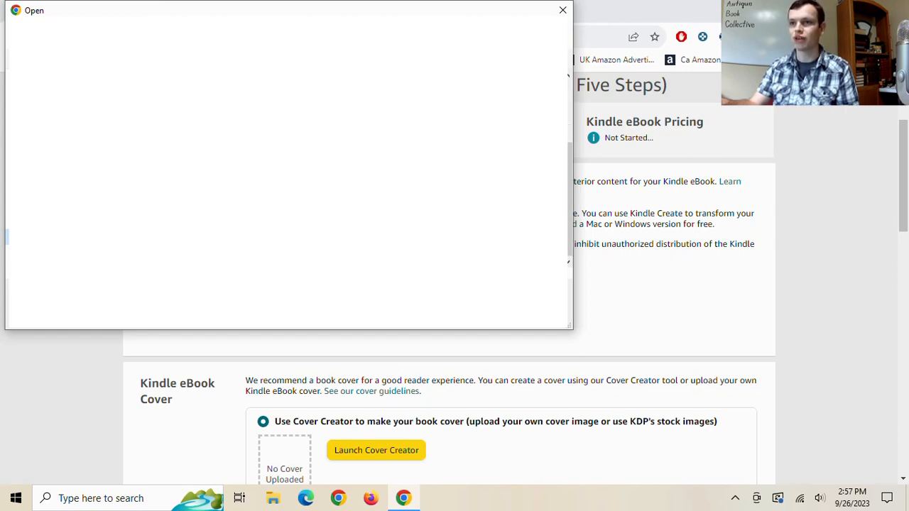
scroll(287, 174, down, 1)
key(Return)
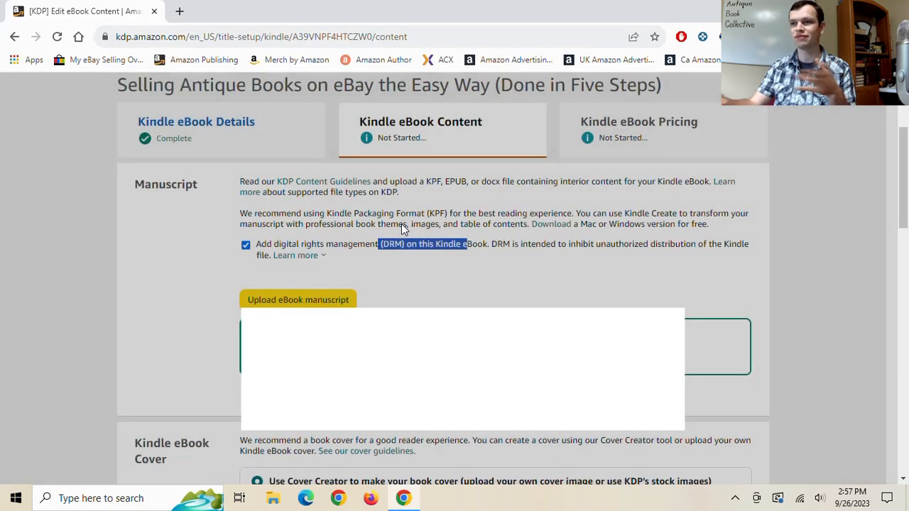
Step: Compare the two Kindle eBook cover options, keep Use Cover Creator, and launch Cover Creator
scroll(412, 304, down, 3)
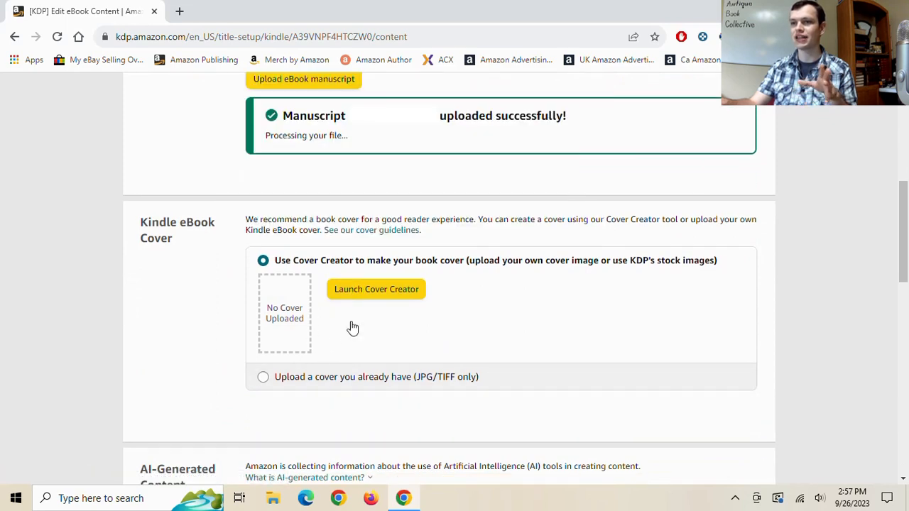
click(332, 382)
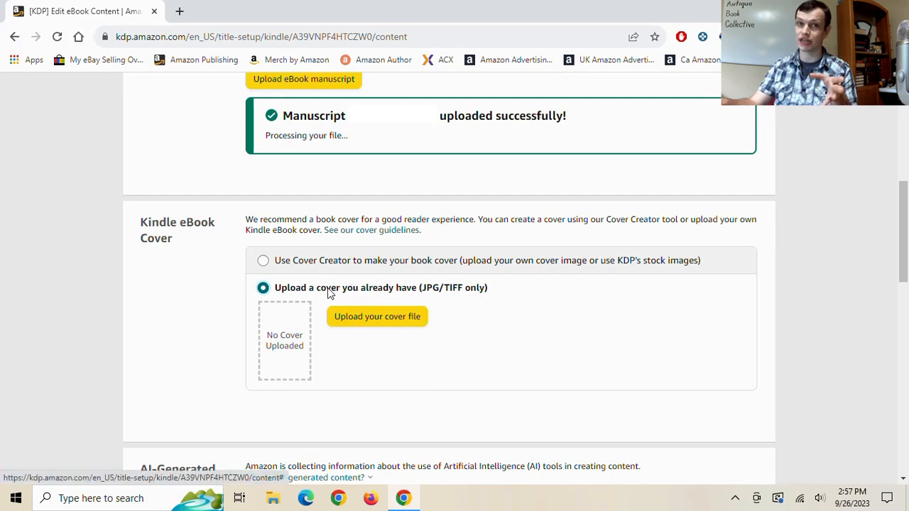
click(331, 267)
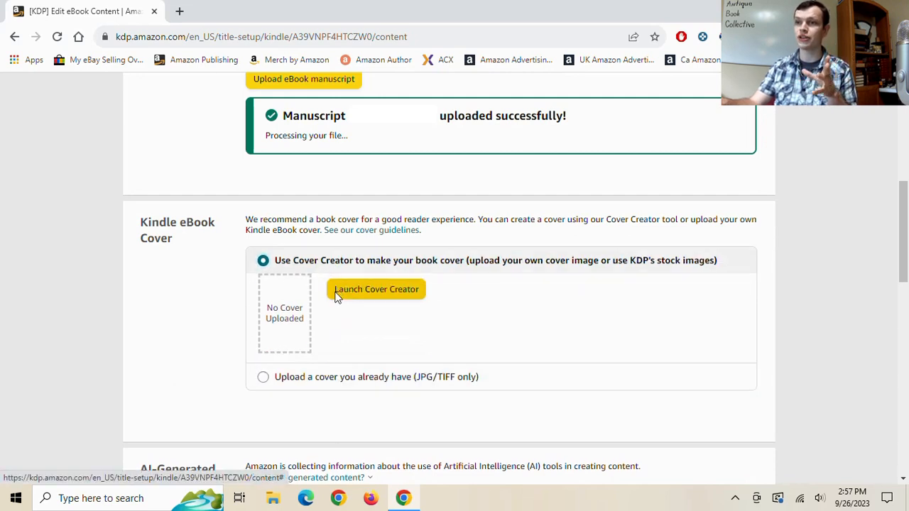
click(363, 299)
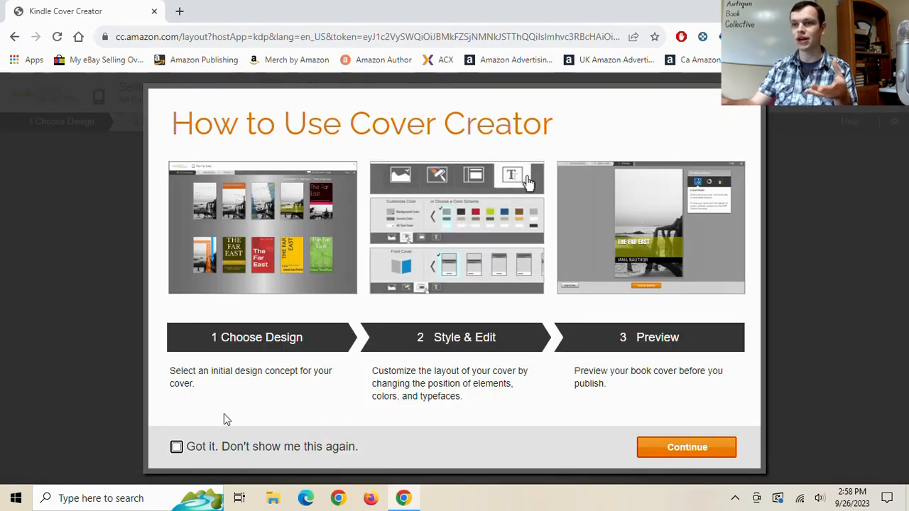
Step: Skip adding a cover image and choose the image-based design with the orange author banner and right-aligned title
click(702, 447)
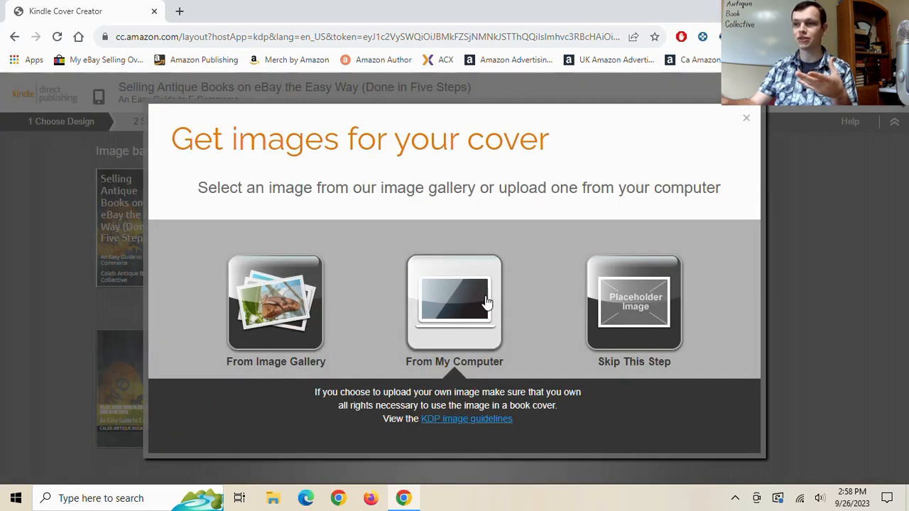
click(635, 314)
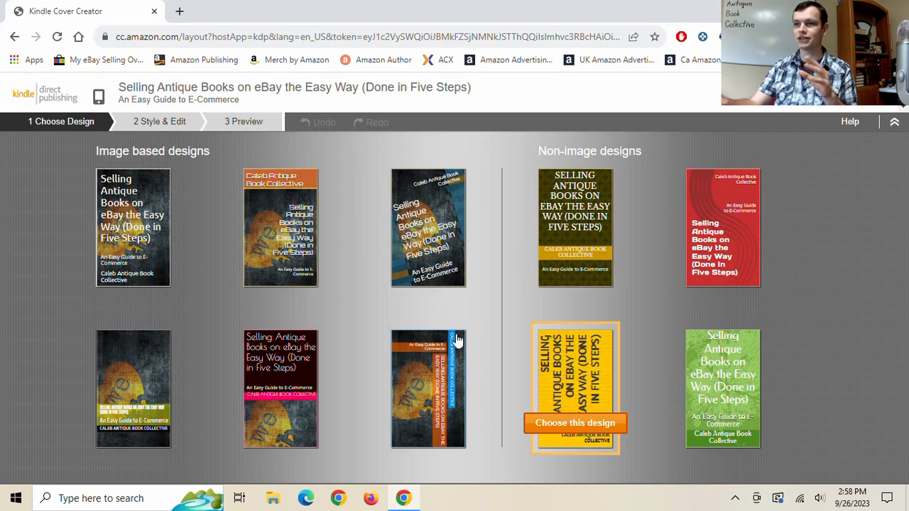
click(293, 202)
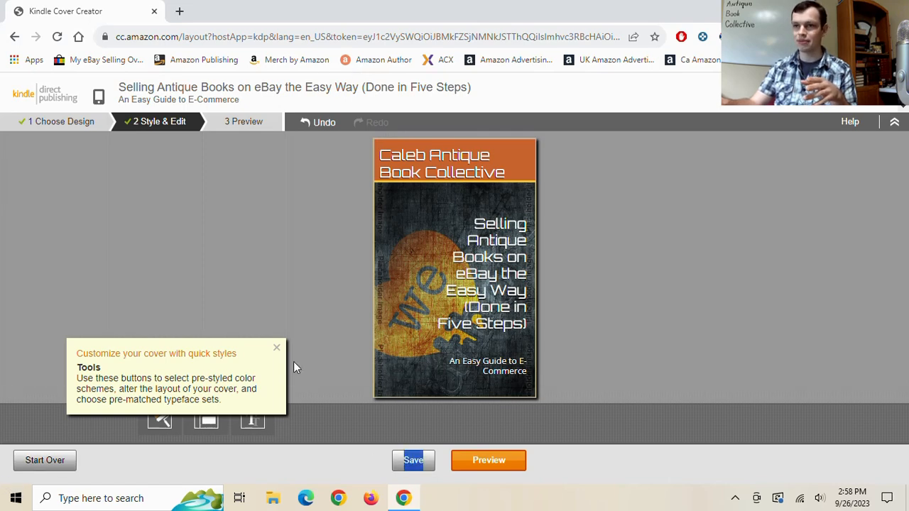
click(277, 349)
click(421, 460)
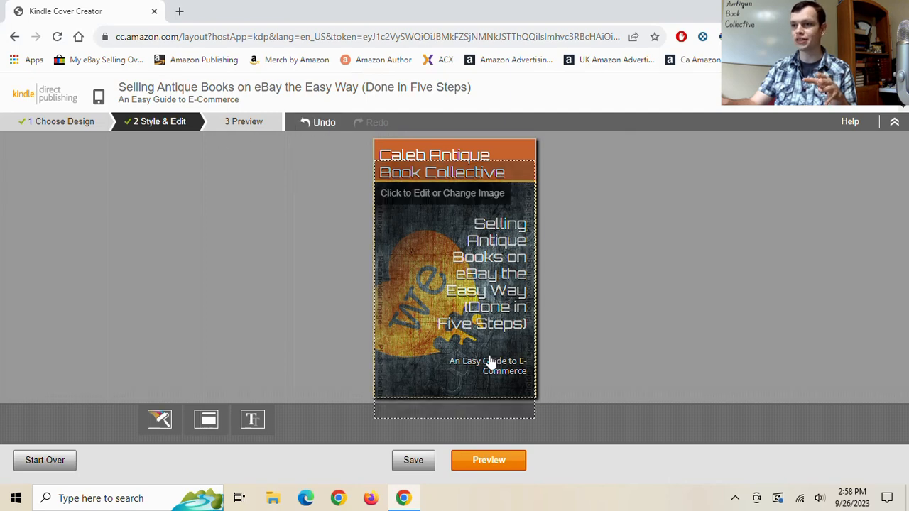
Step: Try font sizes of 18 pt, 60 pt and 36 pt on the cover title
click(492, 284)
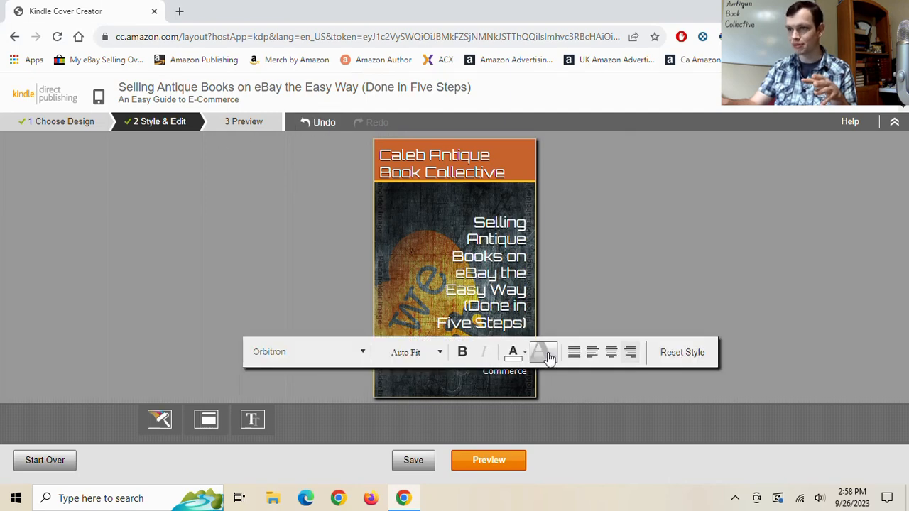
click(441, 355)
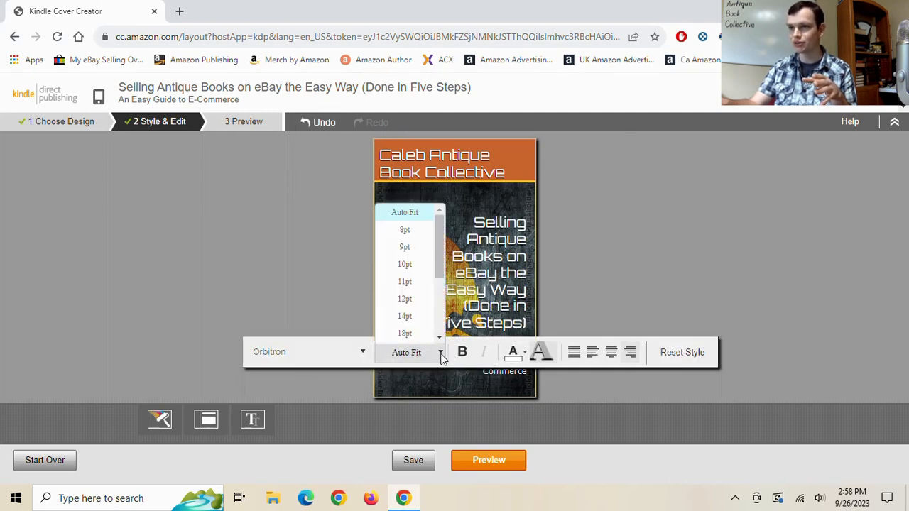
click(402, 333)
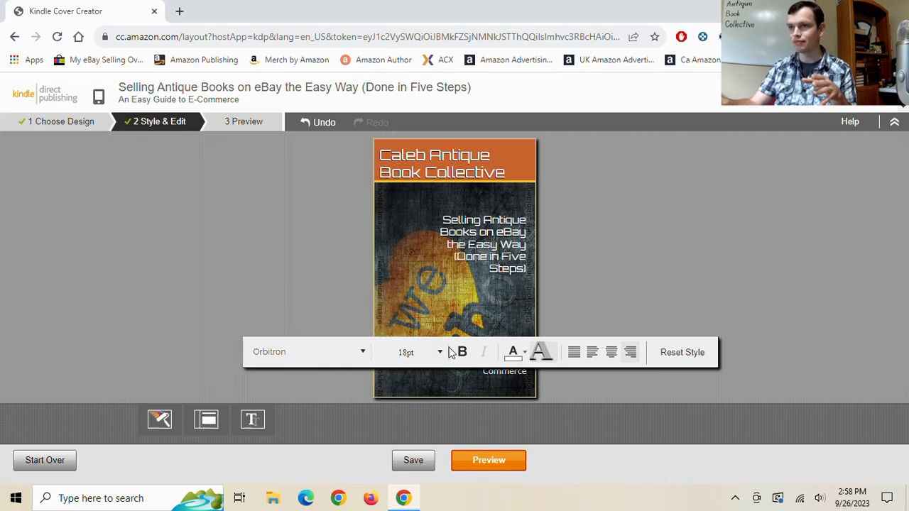
click(440, 353)
scroll(404, 312, down, 3)
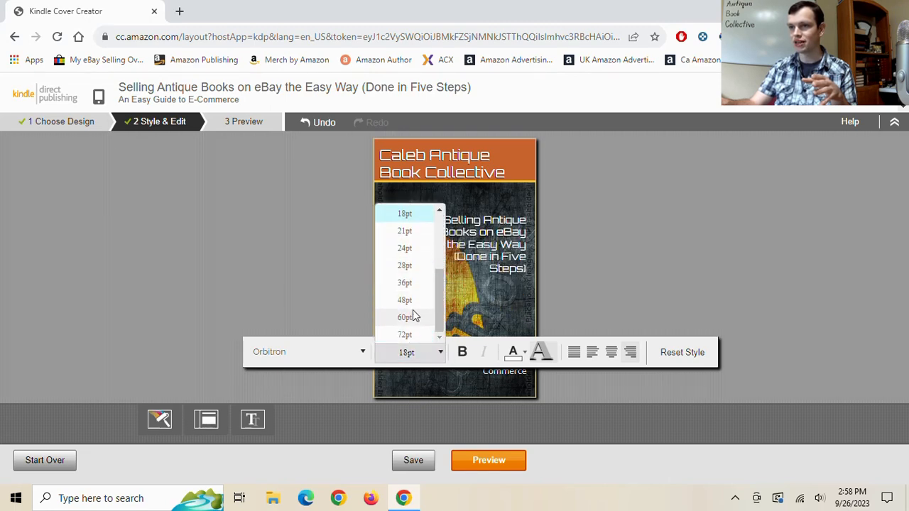
click(405, 316)
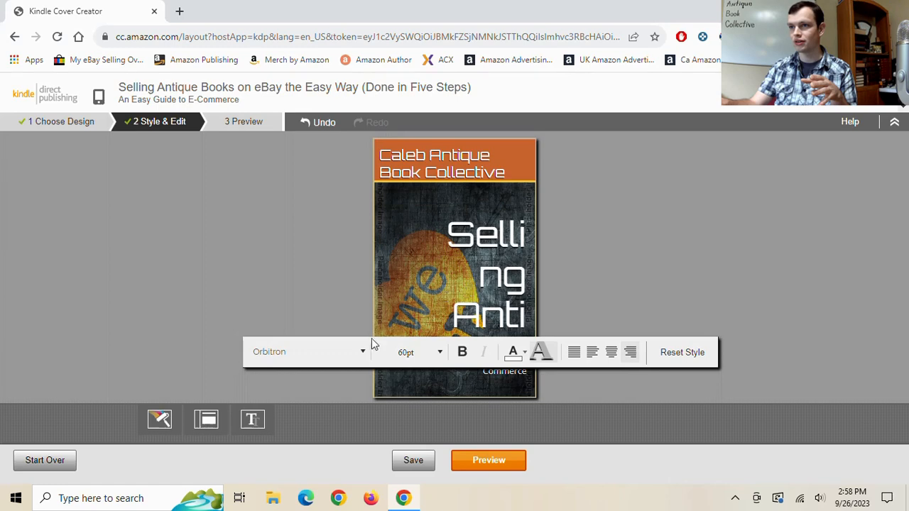
click(421, 353)
click(405, 283)
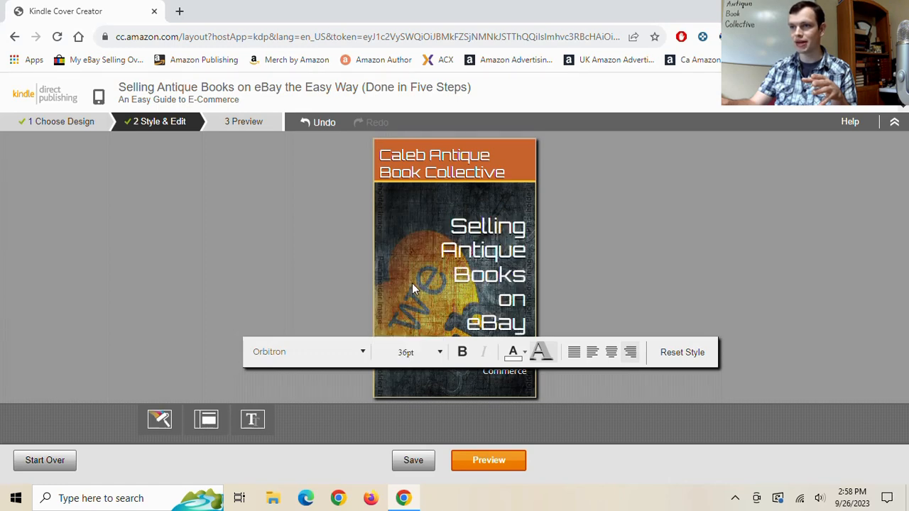
click(653, 308)
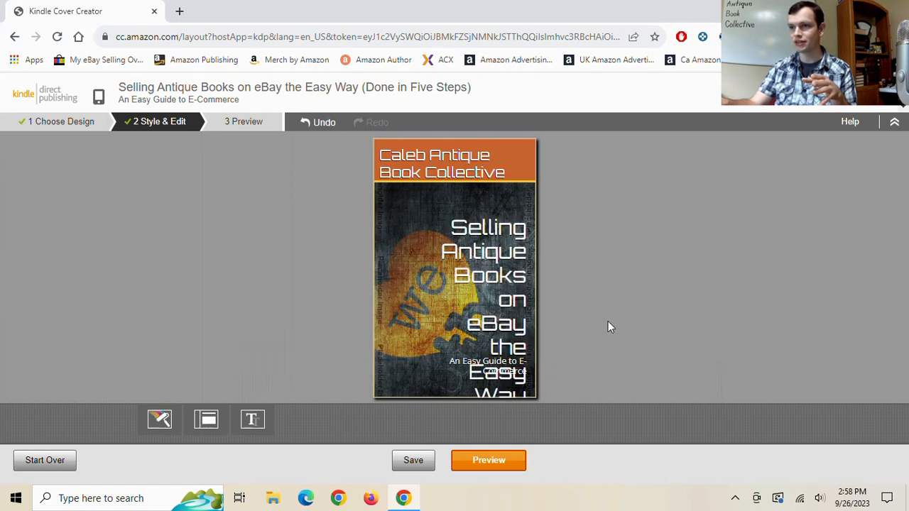
Step: Set the cover title's font size to 28 pt
click(487, 301)
click(413, 314)
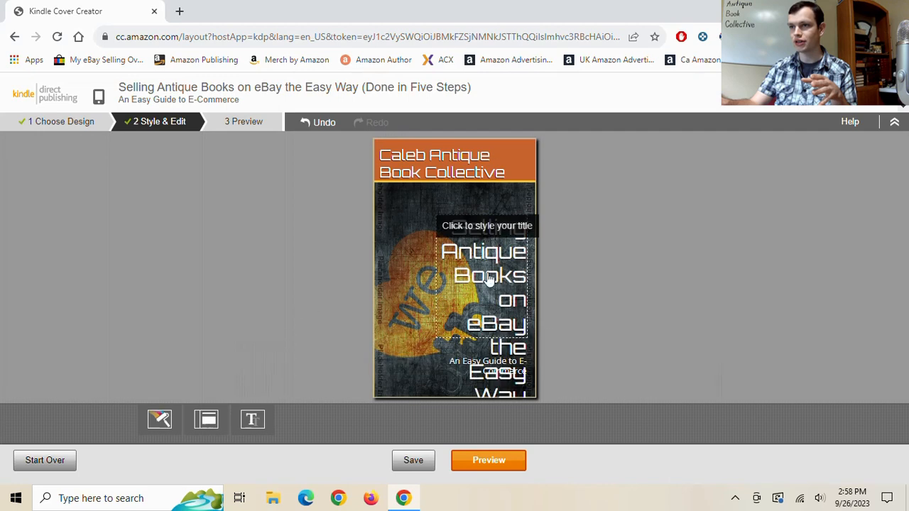
click(485, 277)
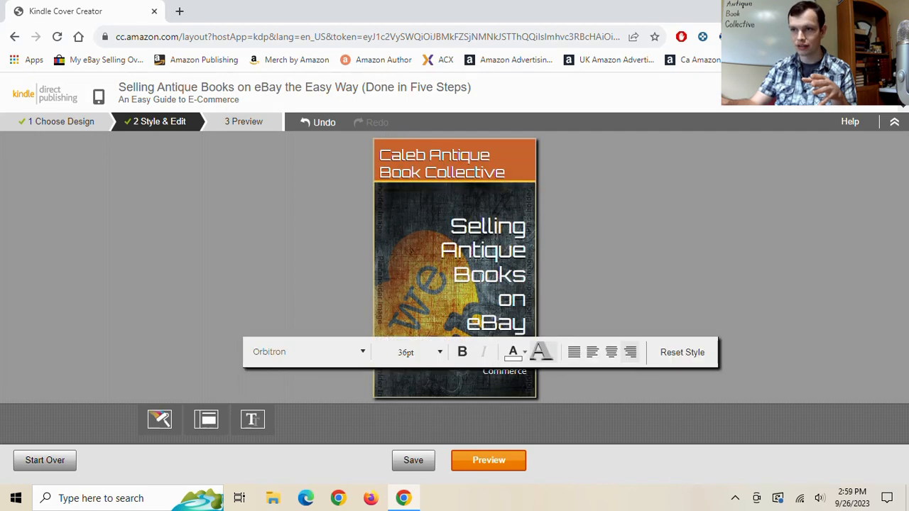
click(430, 353)
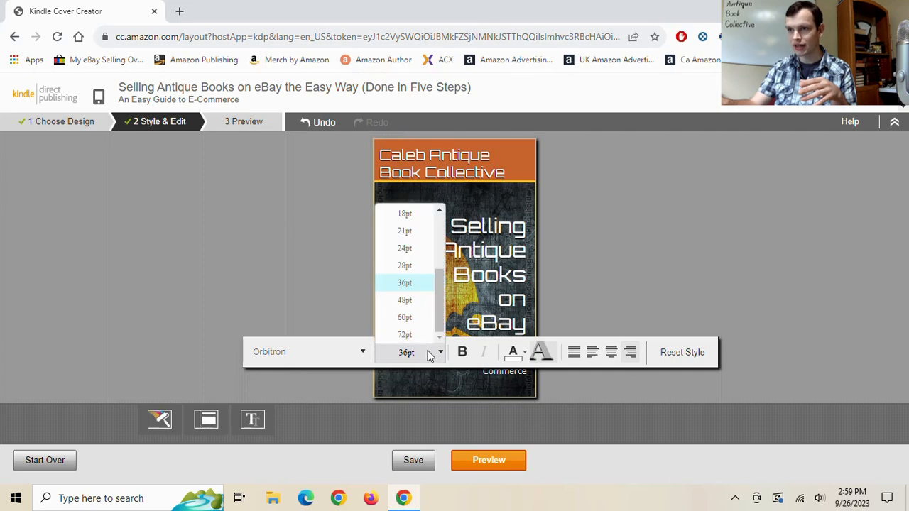
click(407, 266)
click(602, 264)
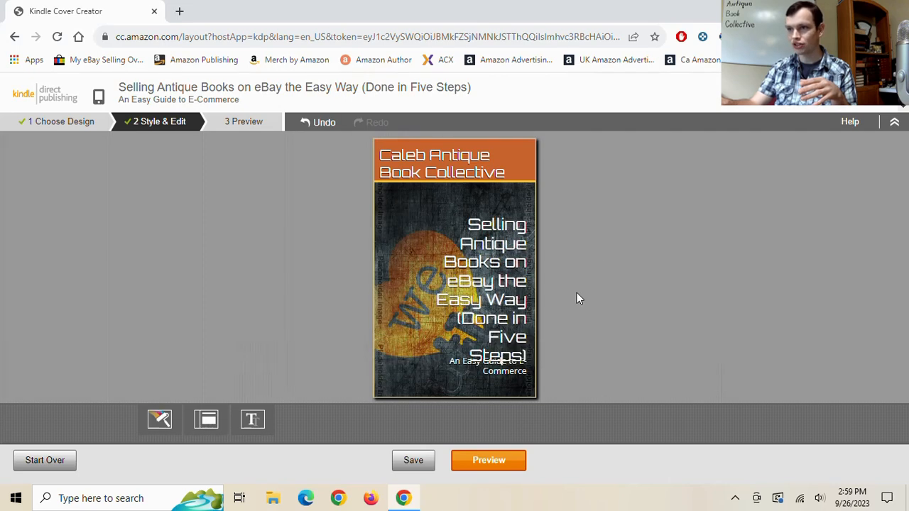
Step: Look at the subtitle's style options, then save the cover design and return to the eBook content page
click(495, 374)
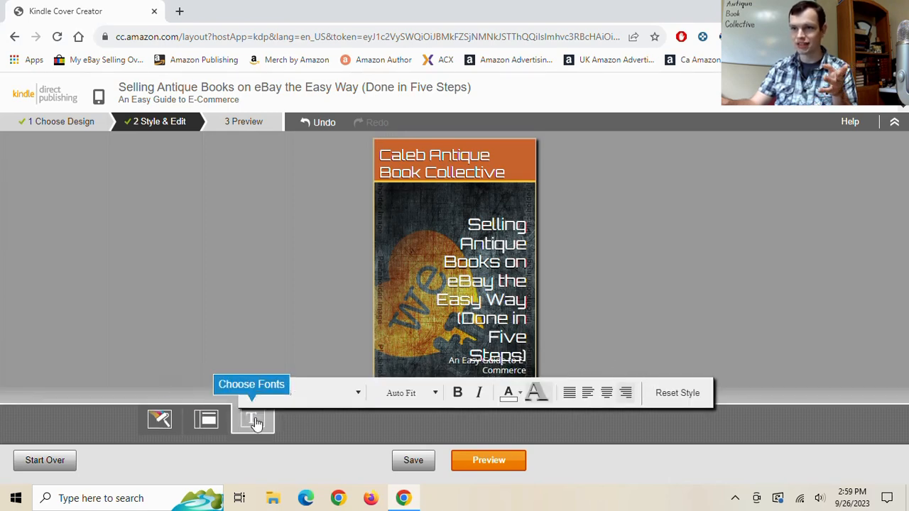
click(228, 302)
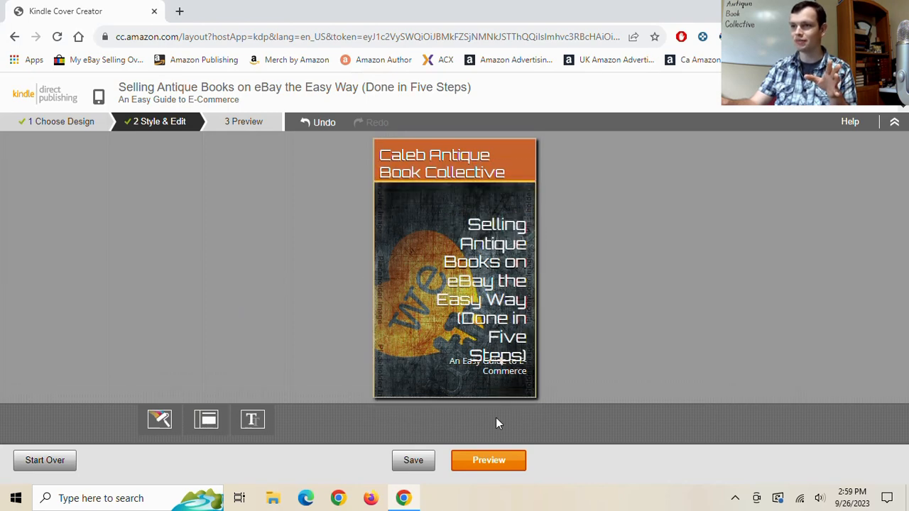
click(410, 459)
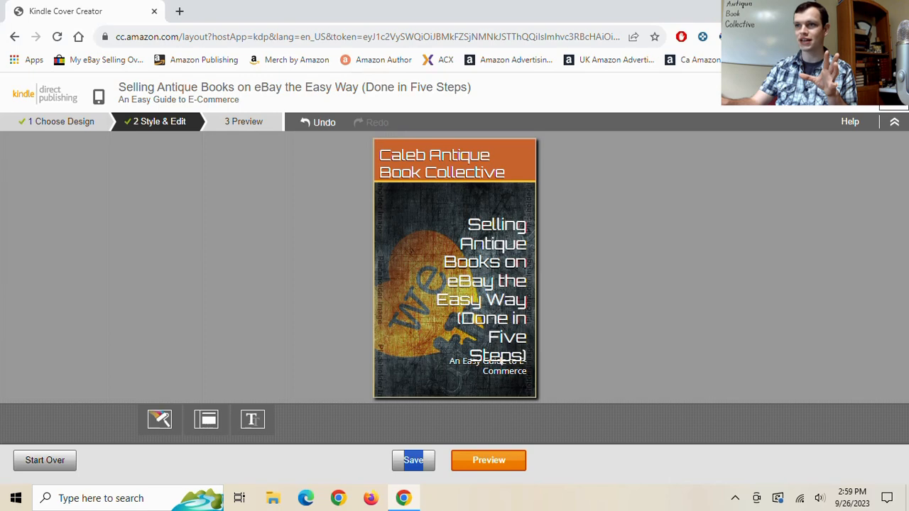
click(413, 460)
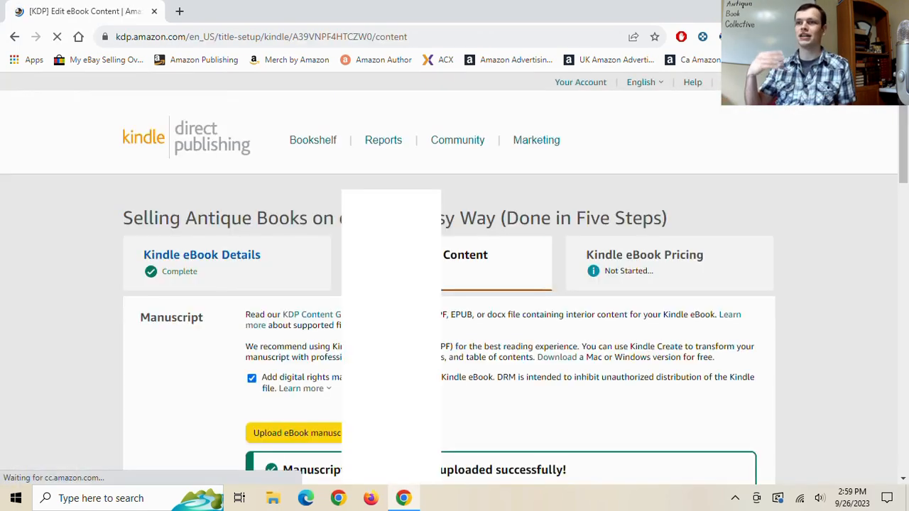
Step: Examine the manuscript's processing status and the table of contents recommendation, down to the cover and AI-generated content sections
scroll(771, 116, down, 2)
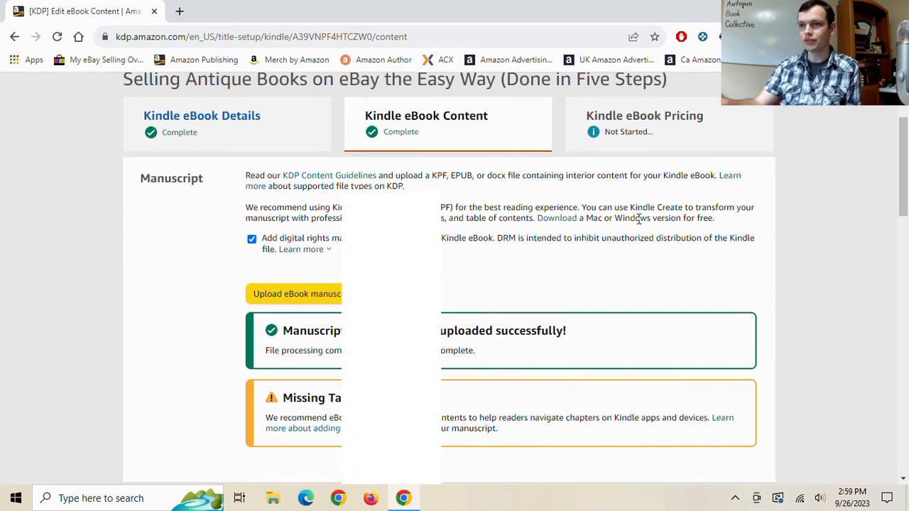
scroll(619, 253, down, 1)
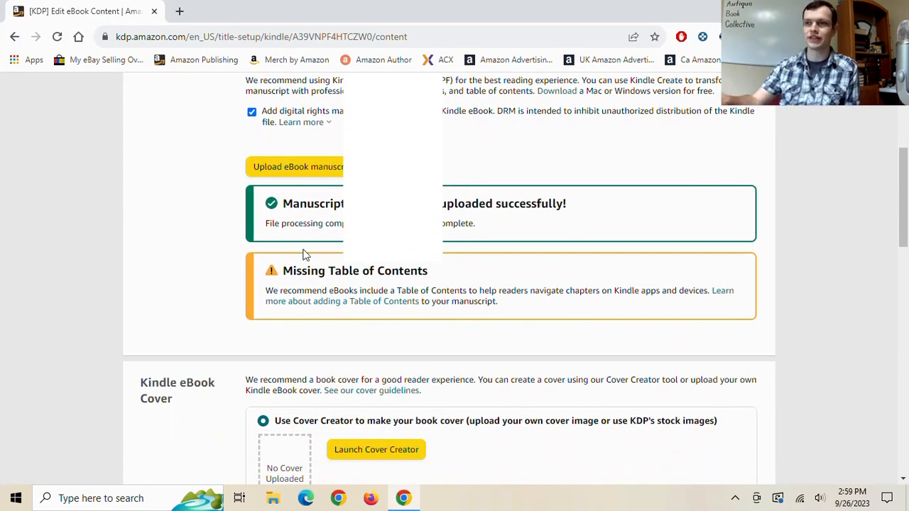
scroll(305, 255, down, 1)
drag(223, 222, 571, 263)
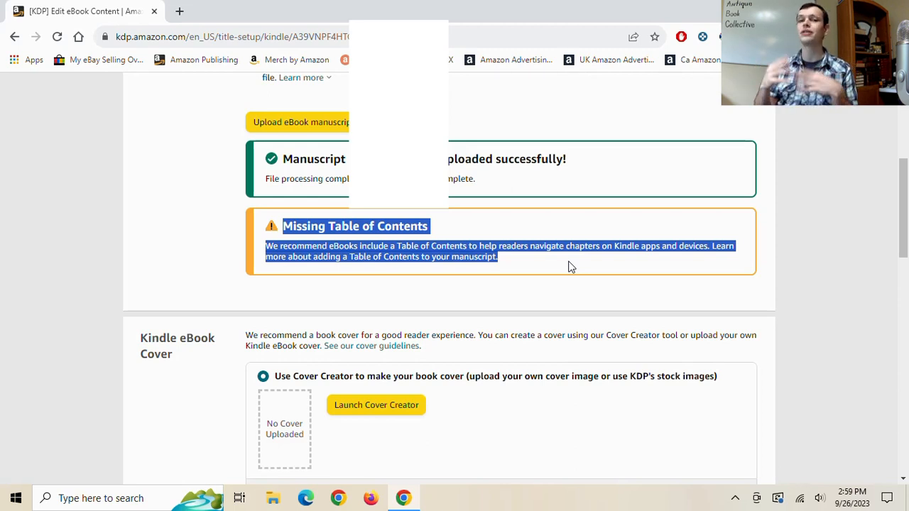
click(468, 267)
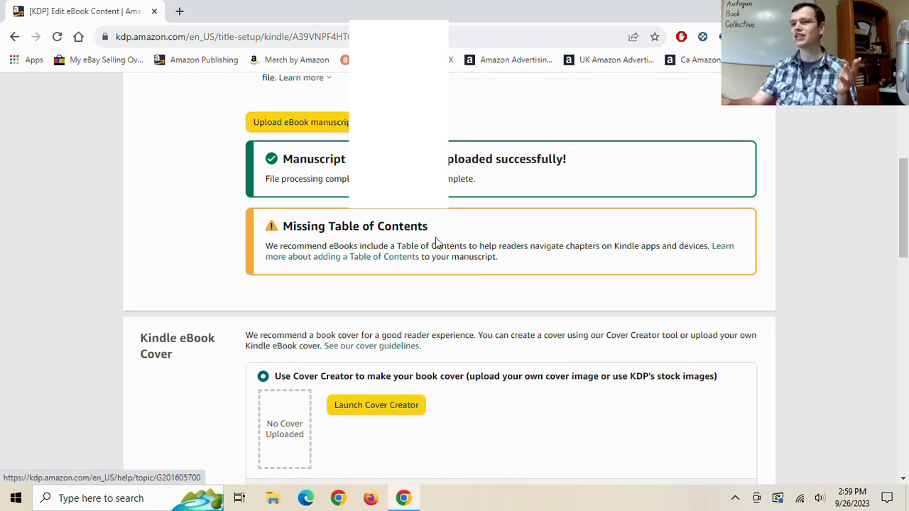
drag(503, 262, 285, 226)
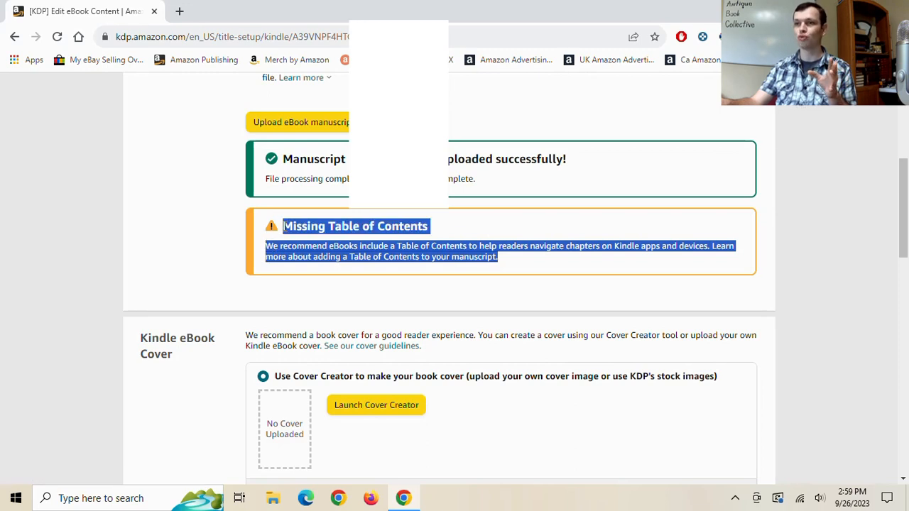
click(285, 222)
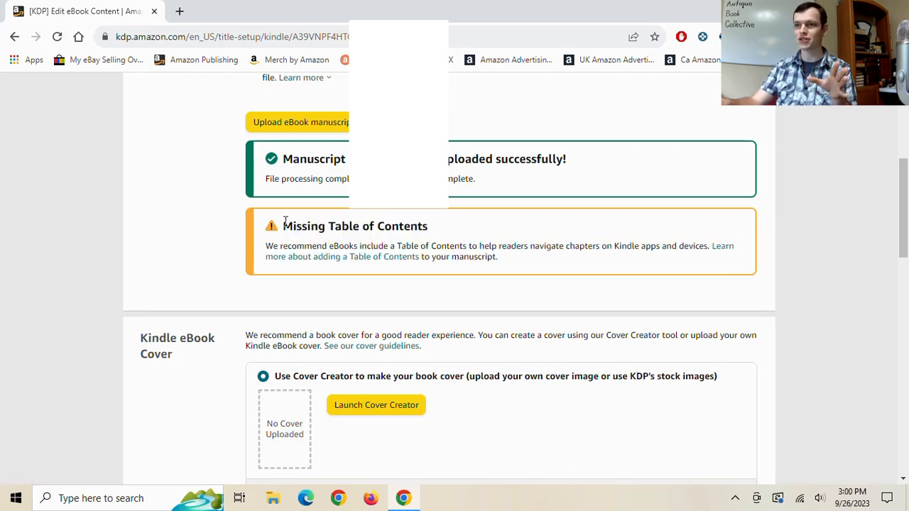
drag(287, 222, 528, 258)
scroll(527, 259, down, 2)
scroll(527, 263, down, 3)
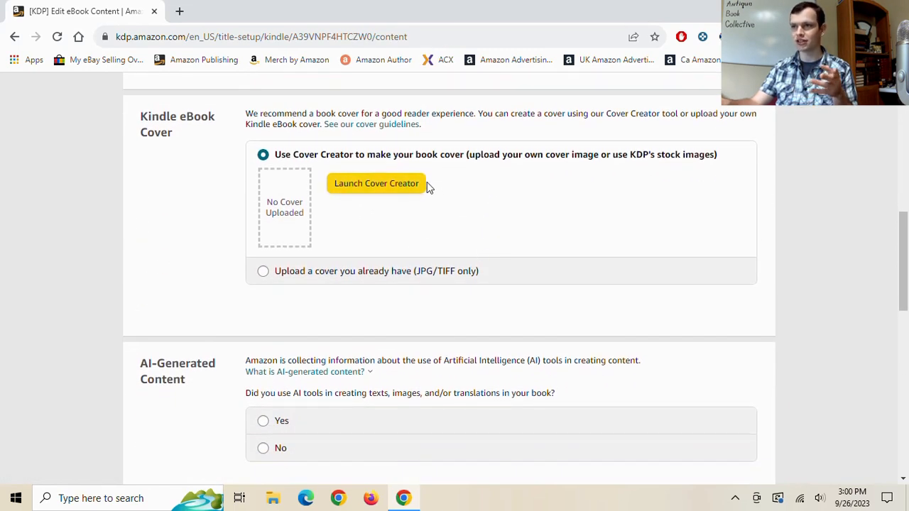
Step: Reopen the cover design in Cover Creator and preview it in color, including the enlarged view
click(412, 185)
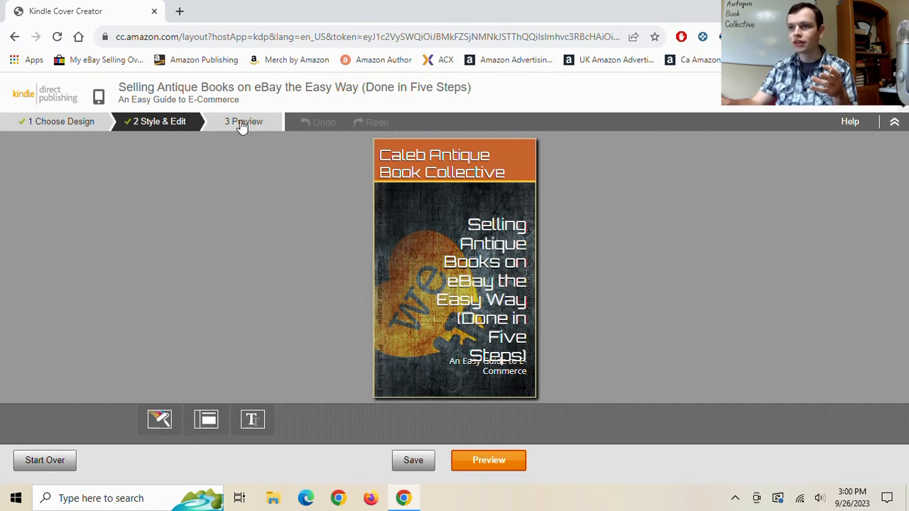
drag(244, 125, 499, 479)
click(497, 461)
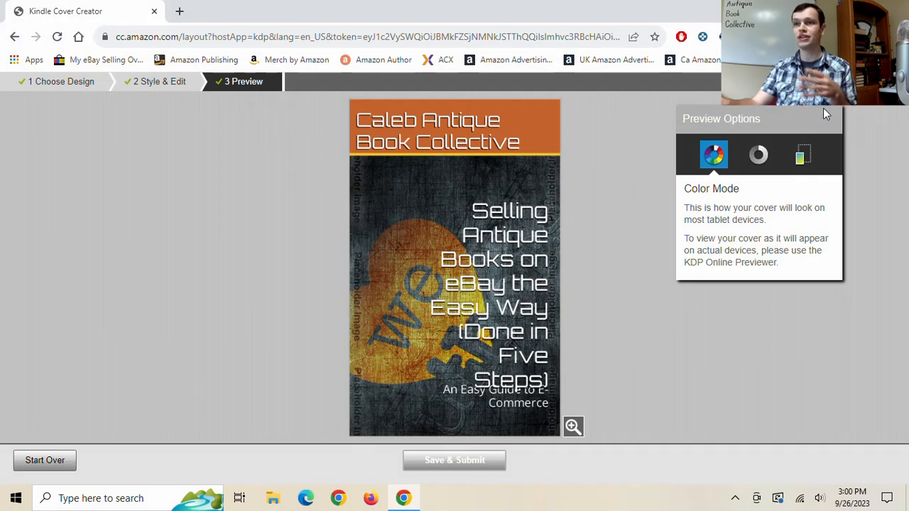
drag(32, 463, 282, 307)
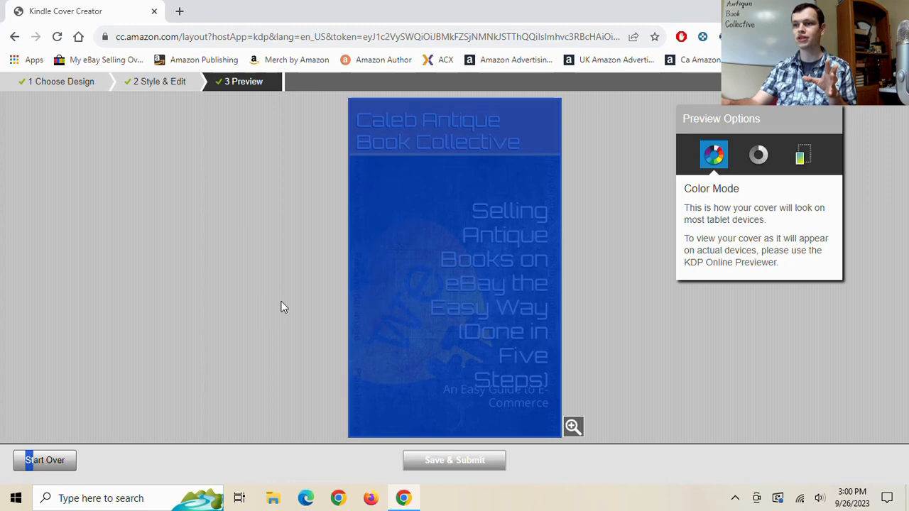
click(660, 307)
click(573, 427)
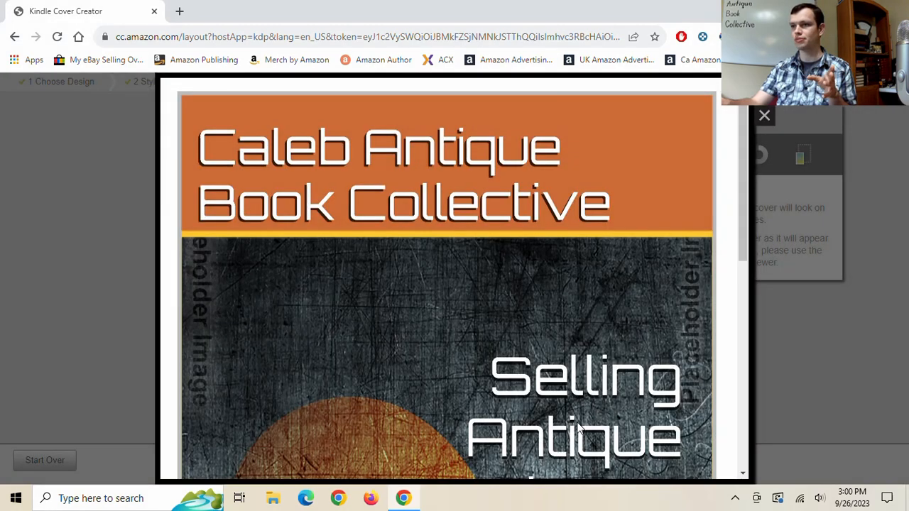
click(762, 118)
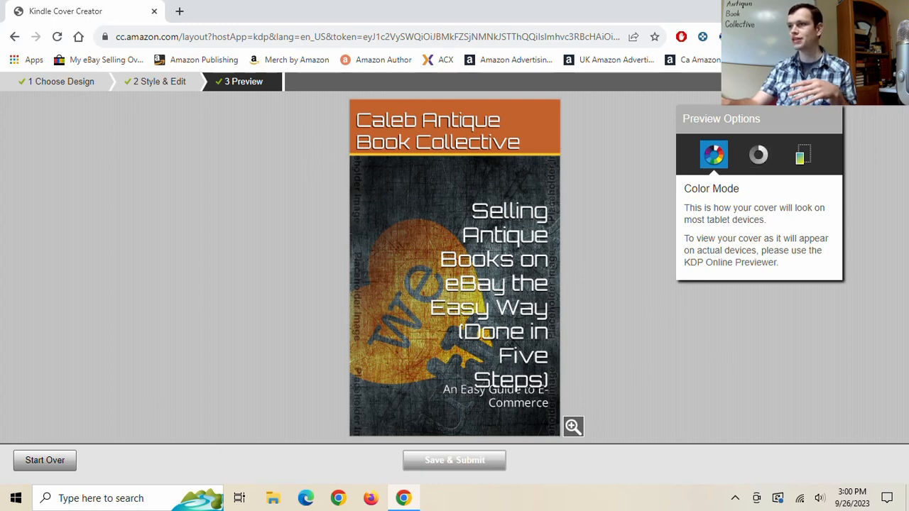
Step: Preview the cover in grayscale and thumbnail modes, then try to submit it
click(759, 155)
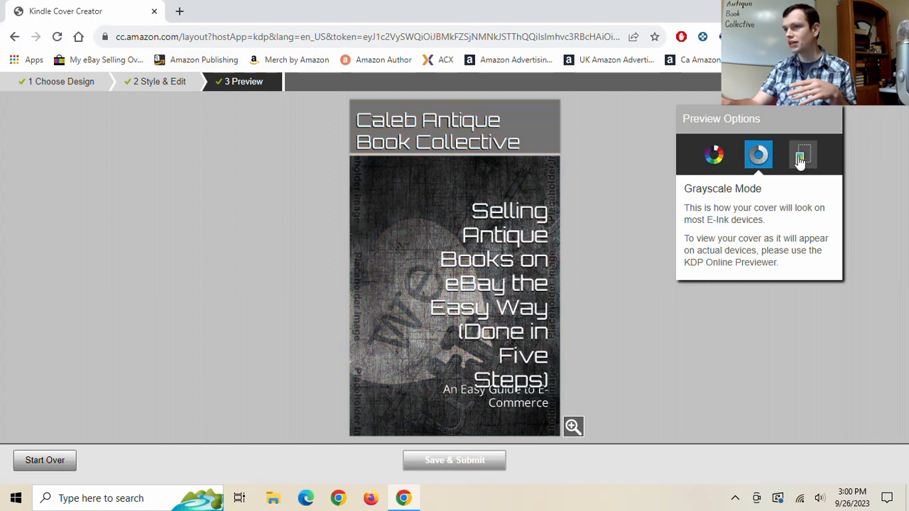
click(800, 157)
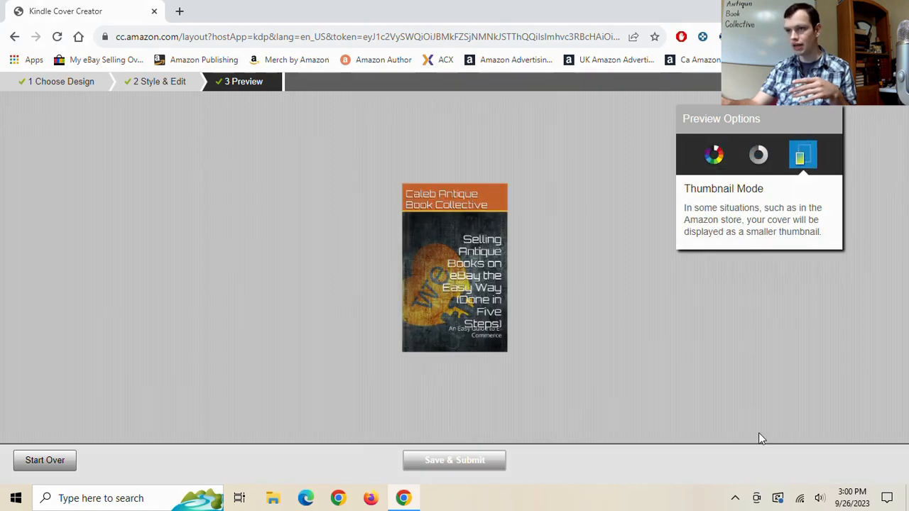
click(460, 461)
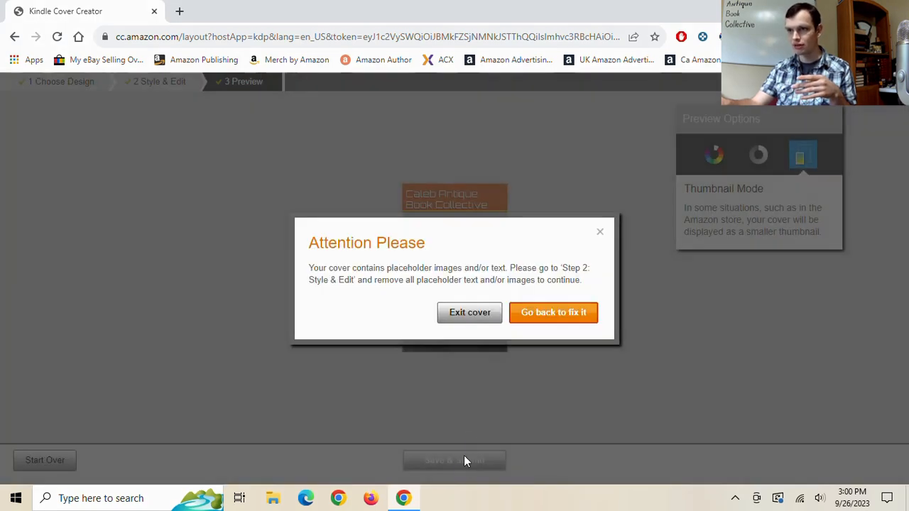
Step: Return to editing the cover and replace its placeholder image with goat photo 016-018 from the image gallery's Mammals category
click(549, 321)
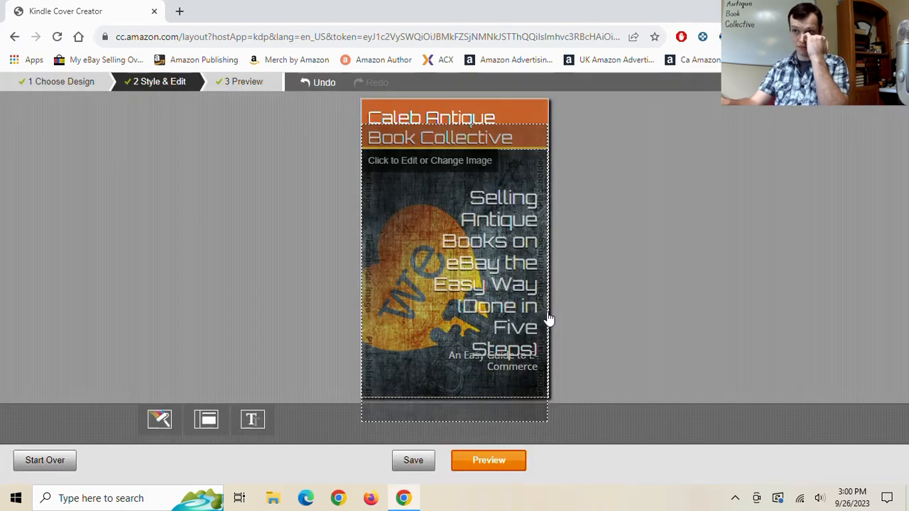
click(420, 288)
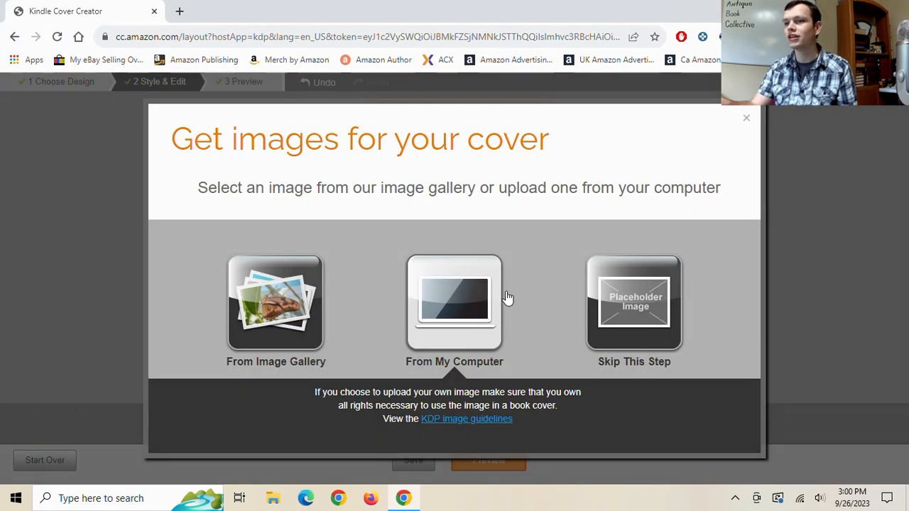
click(286, 306)
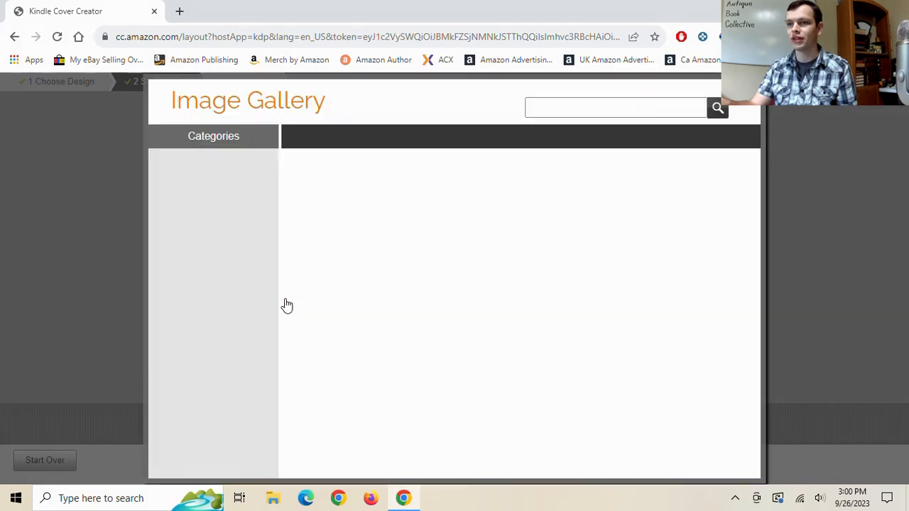
click(369, 217)
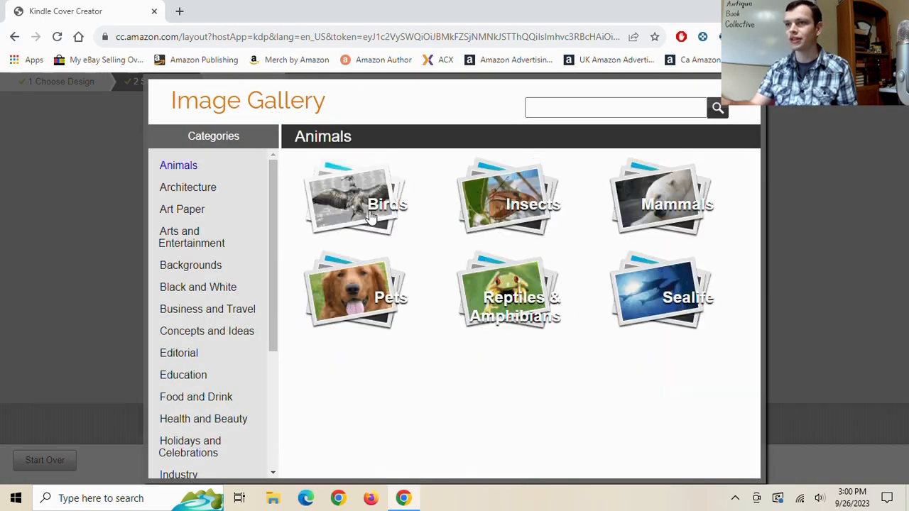
click(664, 205)
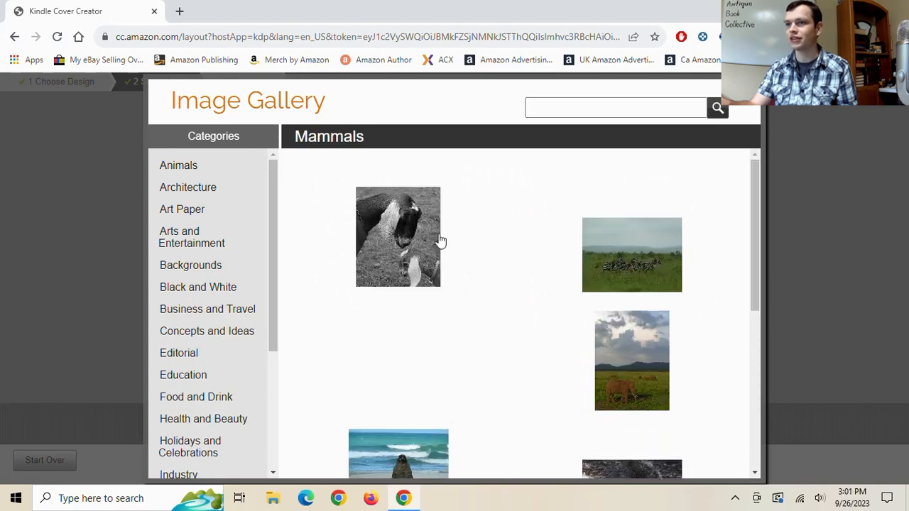
click(409, 312)
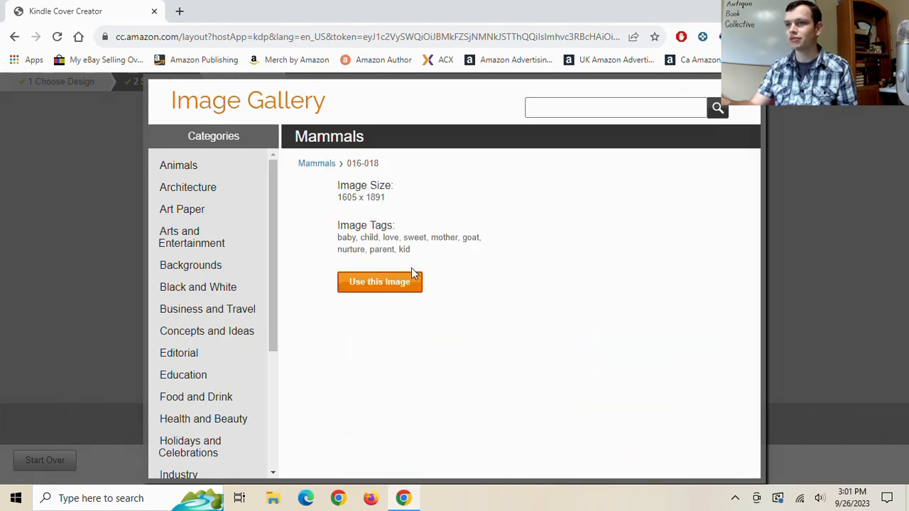
click(630, 290)
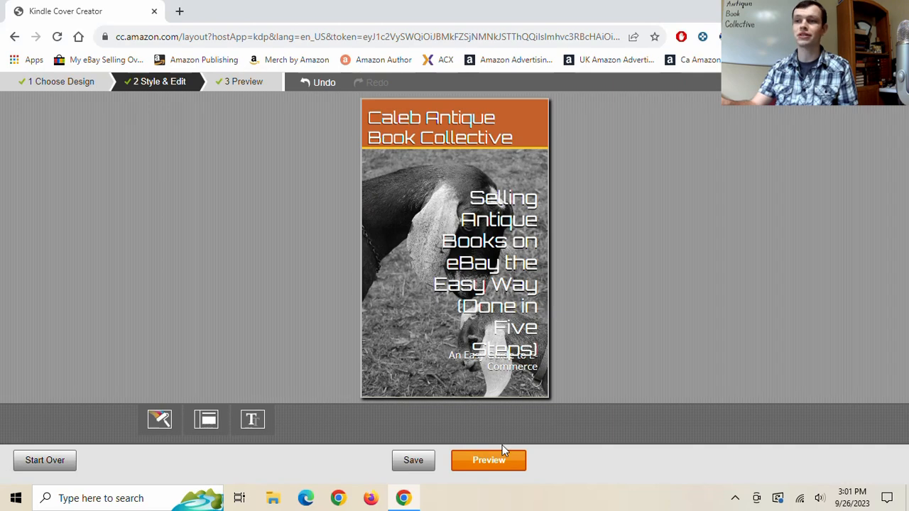
Step: Preview the updated cover, then save and submit it to the eBook's content page
click(483, 462)
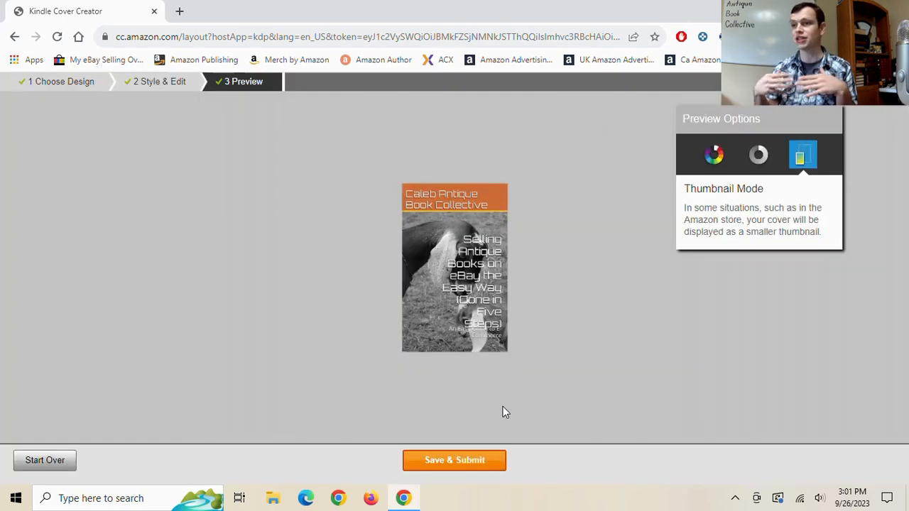
click(490, 461)
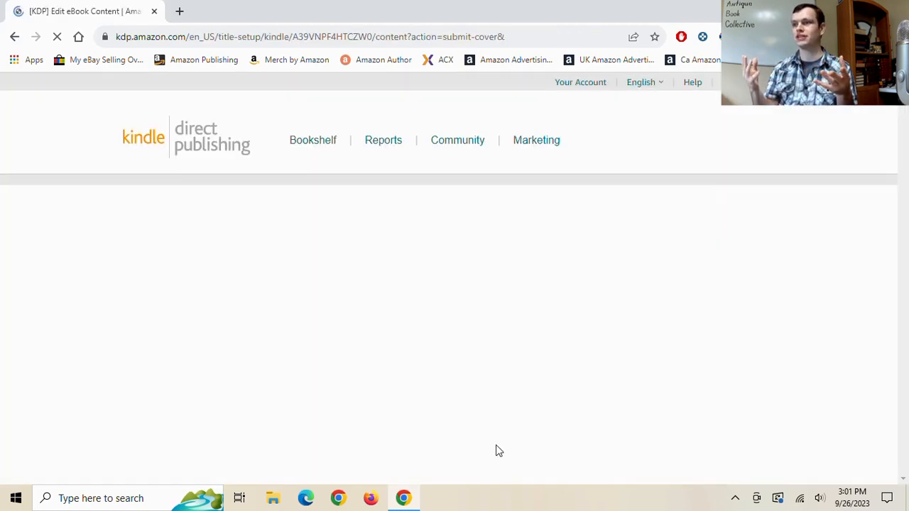
scroll(495, 445, down, 6)
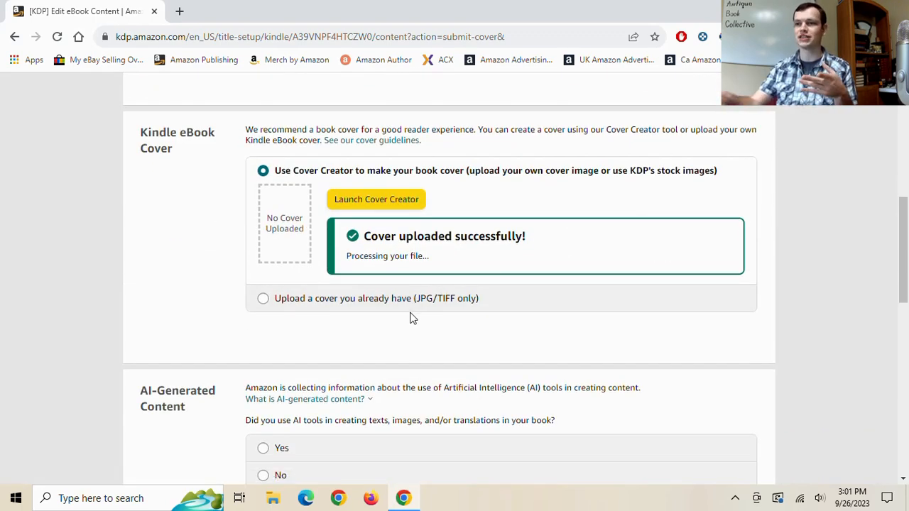
Step: Read the AI-generated content question and answer No to using AI tools for texts, images or translations
scroll(411, 318, down, 2)
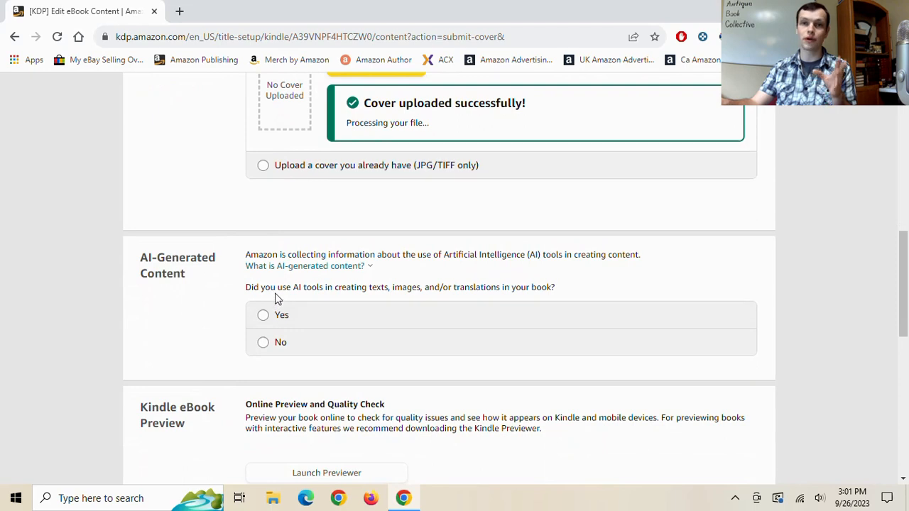
drag(266, 288, 495, 285)
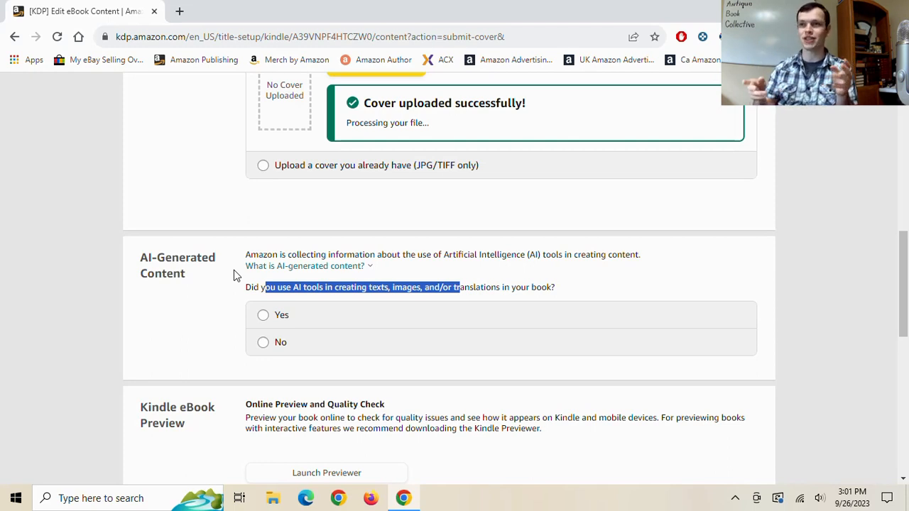
drag(272, 254, 326, 255)
mouse_move(306, 266)
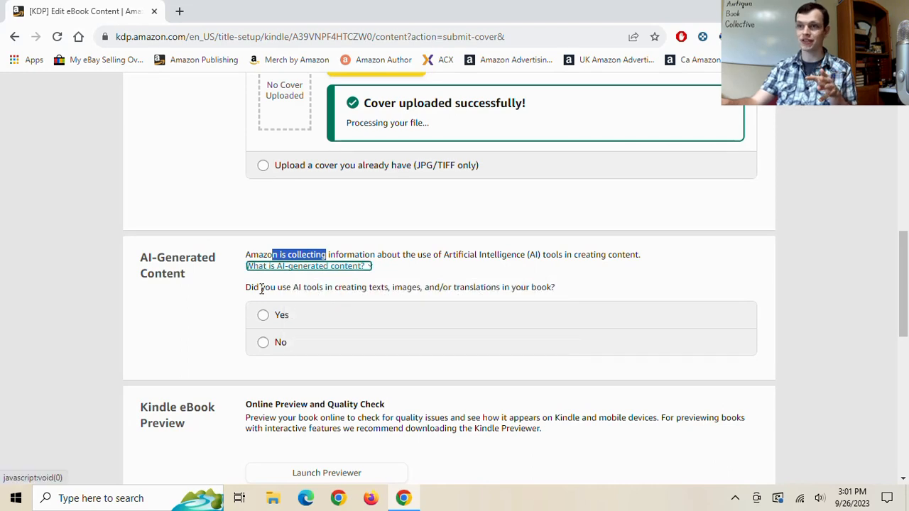
drag(261, 287, 334, 287)
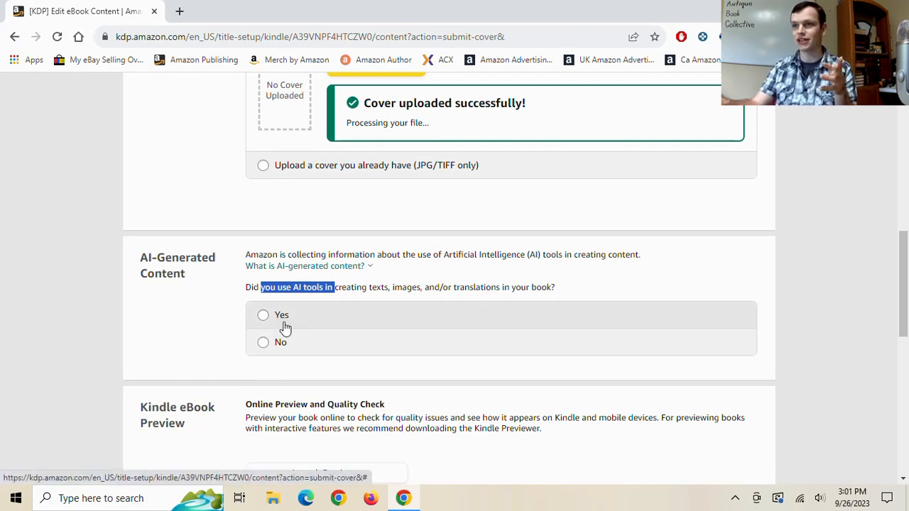
click(425, 284)
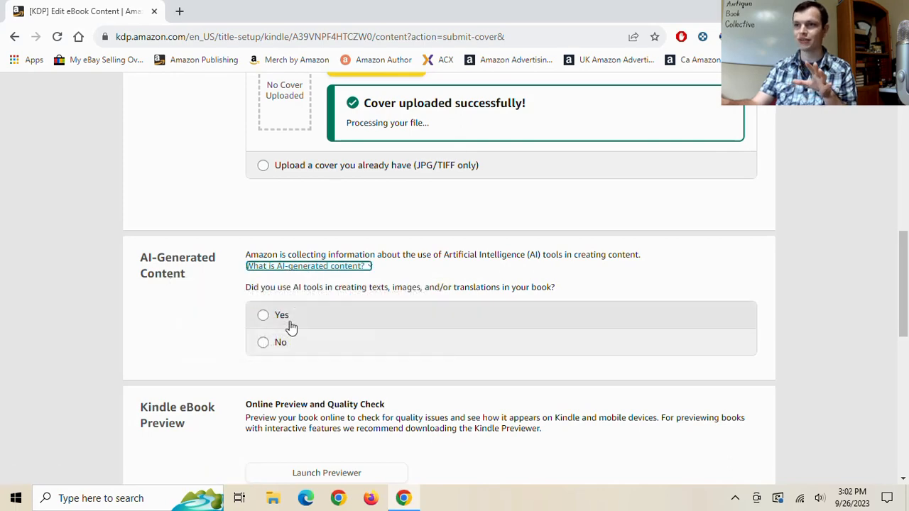
click(291, 342)
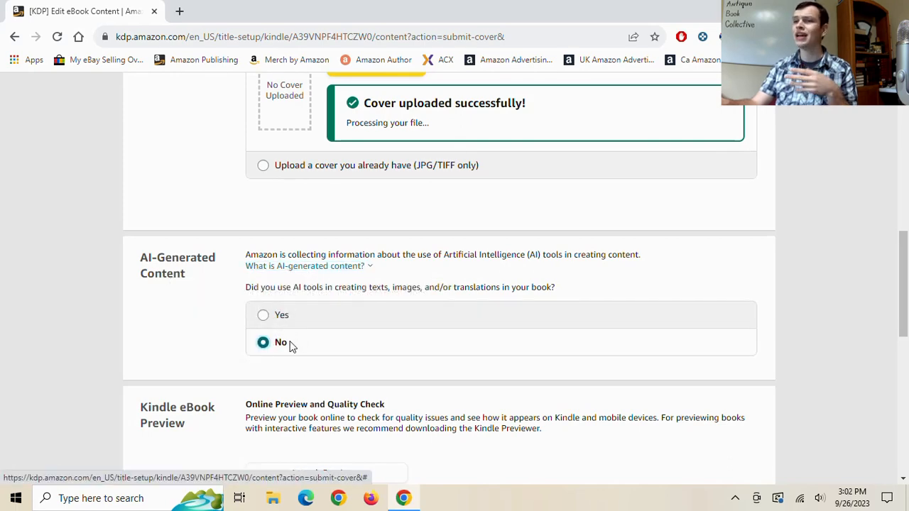
Step: Check the processing status of the manuscript, cover and eBook preview conversion
scroll(293, 342, up, 5)
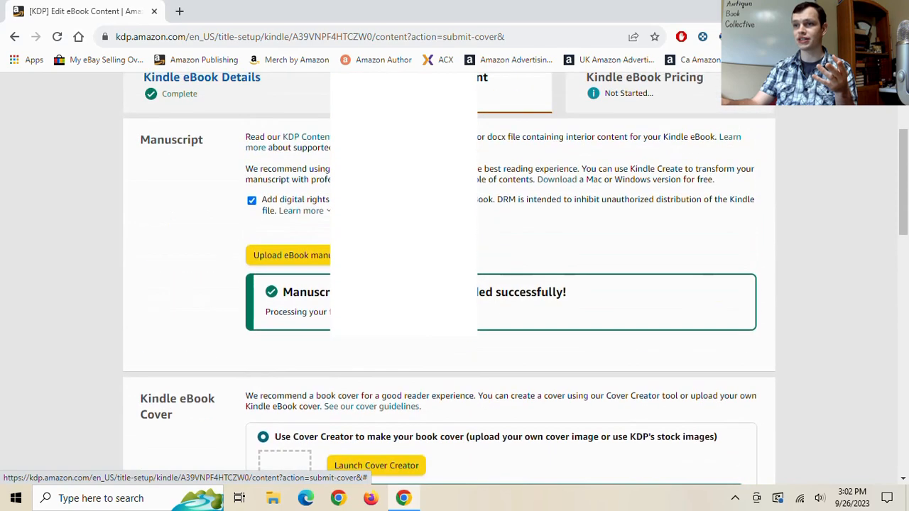
scroll(294, 342, down, 3)
scroll(508, 298, down, 3)
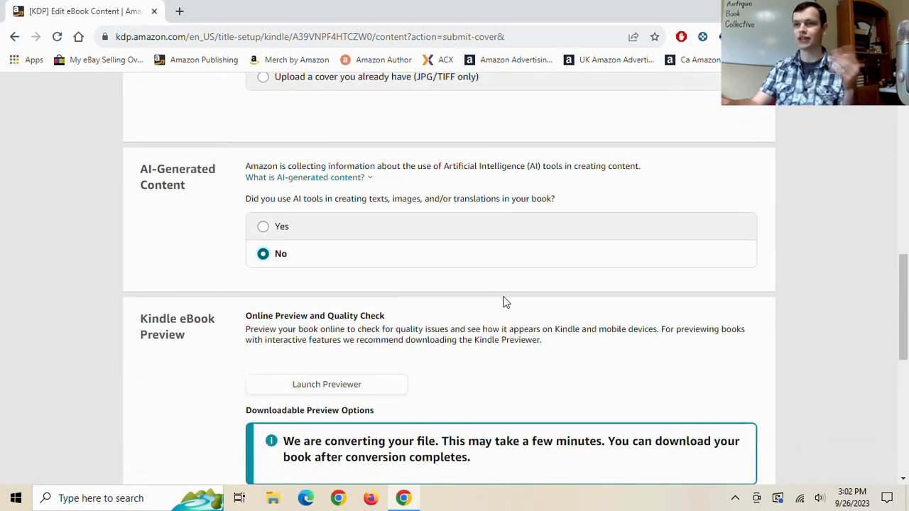
scroll(506, 301, down, 1)
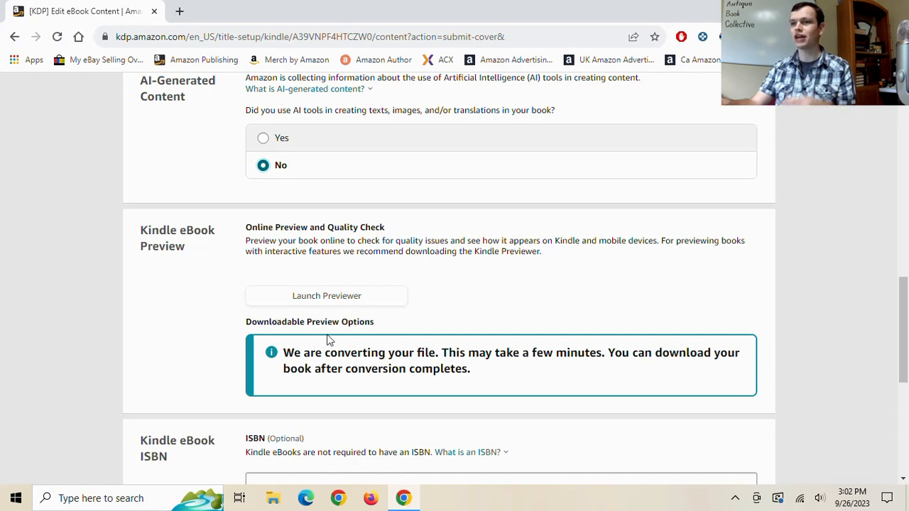
scroll(381, 331, up, 3)
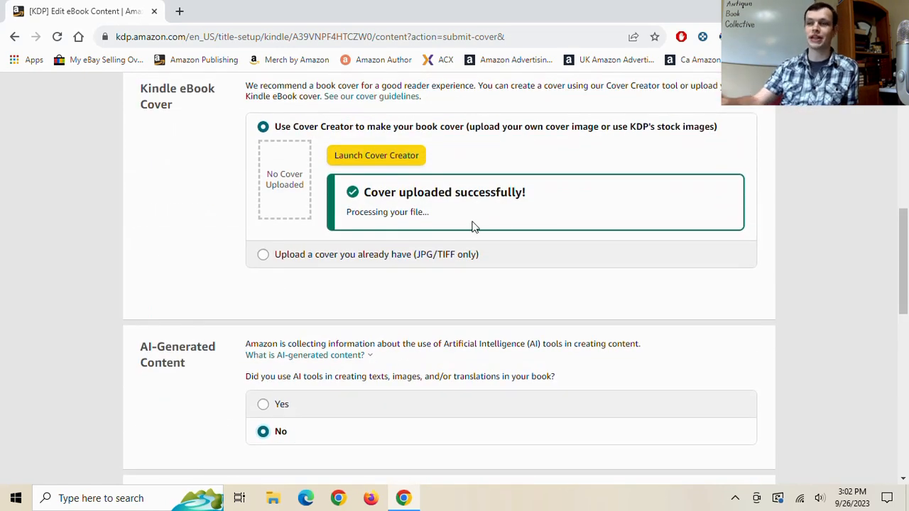
scroll(355, 341, down, 3)
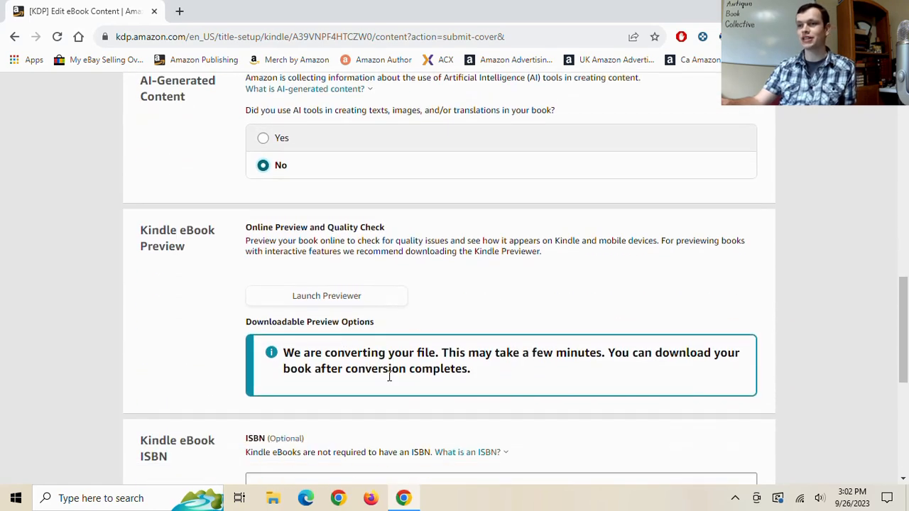
scroll(330, 344, down, 1)
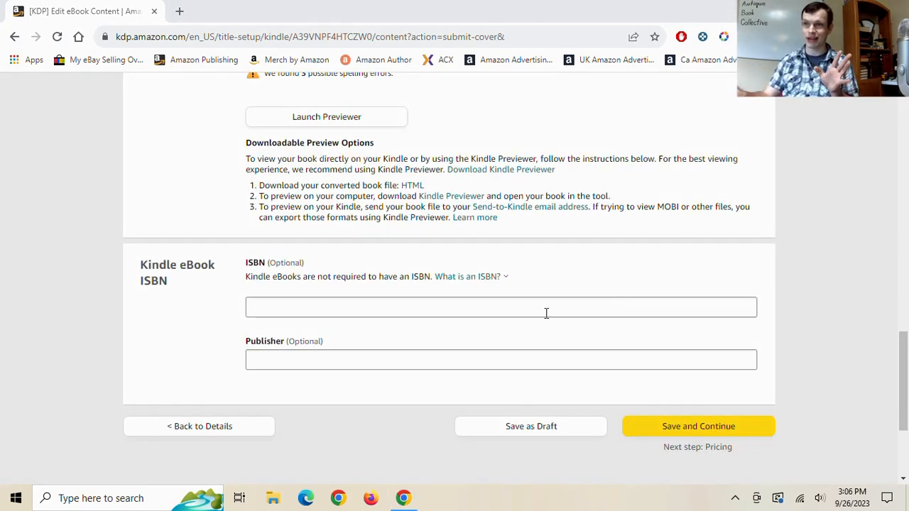
Step: Examine the eBook preview's quality check and download options, along with the optional ISBN and publisher fields
scroll(546, 314, up, 2)
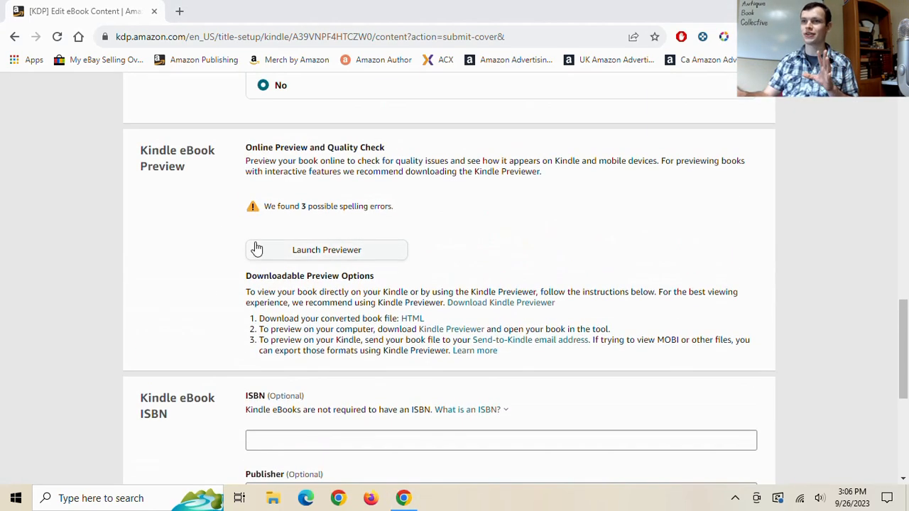
drag(266, 149, 493, 325)
click(324, 305)
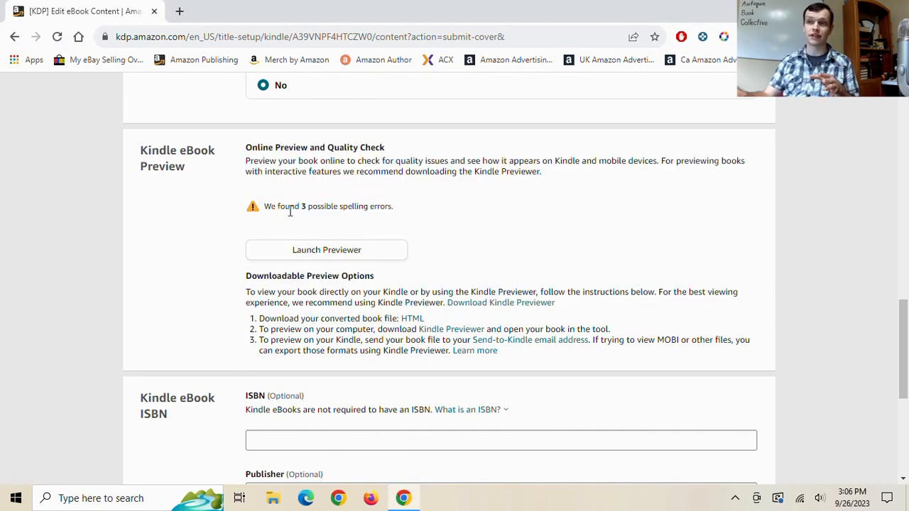
scroll(548, 375, down, 3)
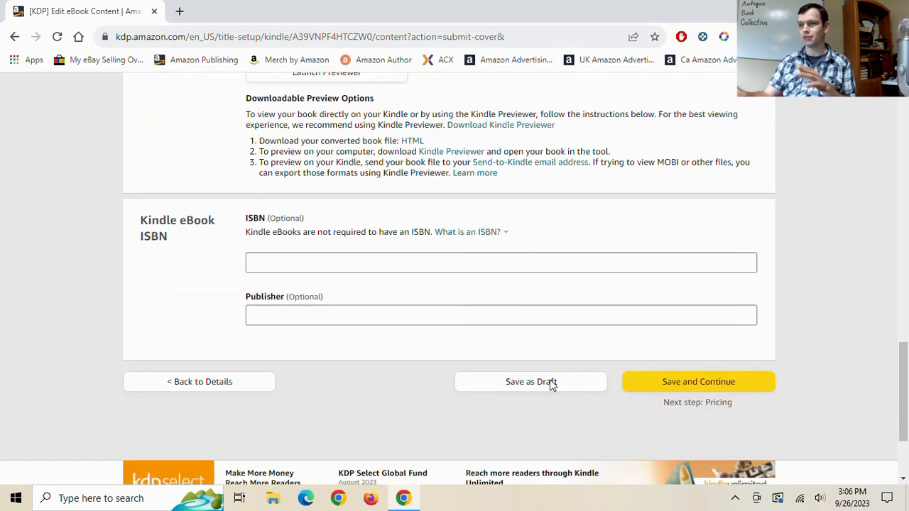
scroll(540, 369, up, 3)
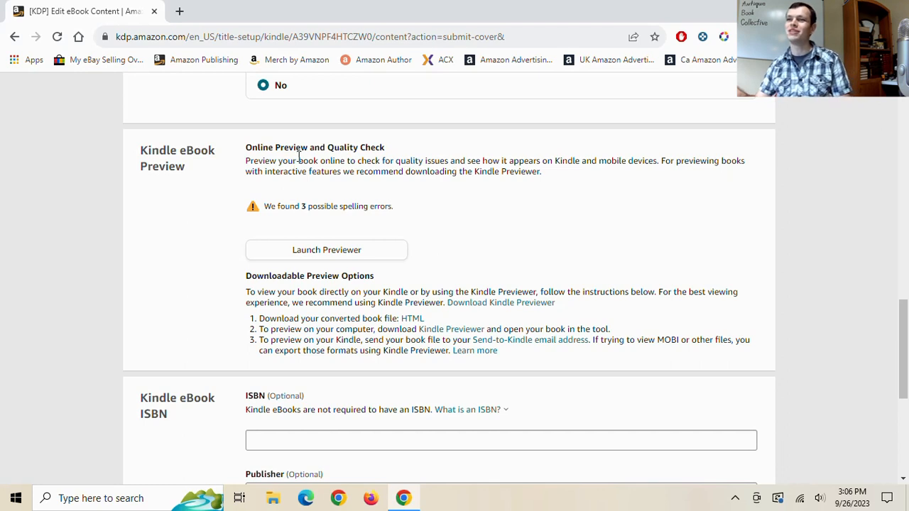
drag(267, 204, 388, 221)
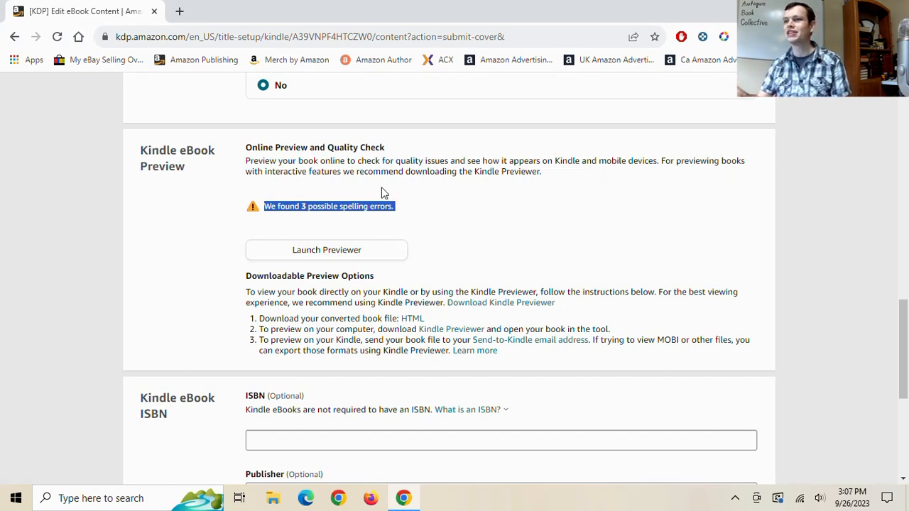
Step: Open the eBook in the online previewer, examine its cover page, and return to the content page
click(270, 288)
drag(270, 286, 340, 340)
click(339, 340)
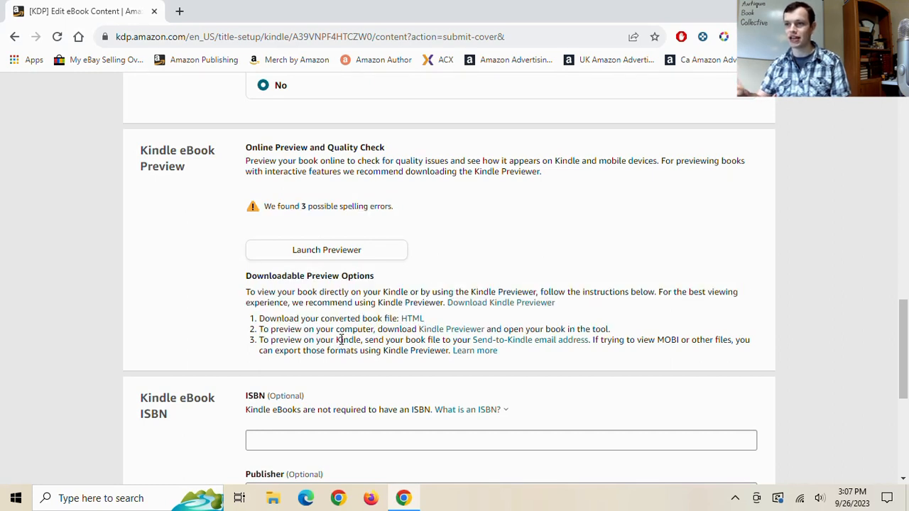
click(341, 254)
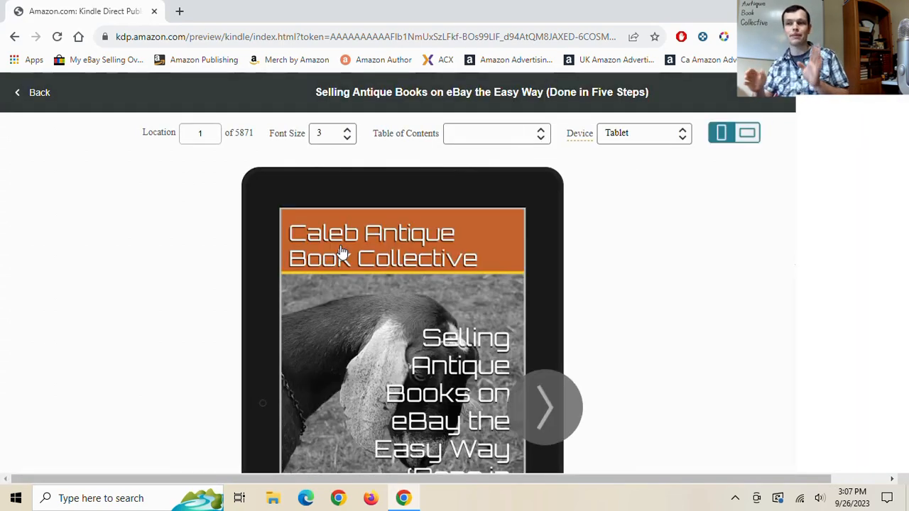
scroll(356, 263, down, 3)
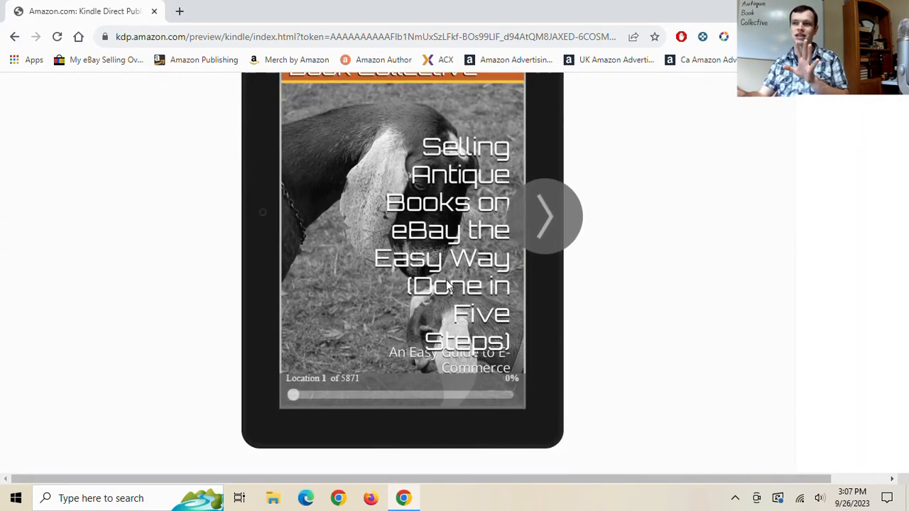
scroll(445, 280, up, 1)
scroll(449, 284, up, 1)
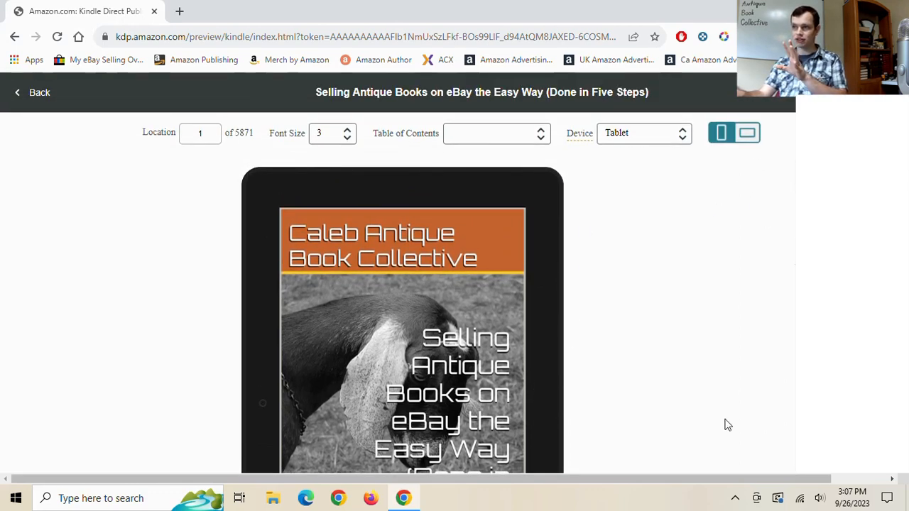
scroll(456, 287, down, 1)
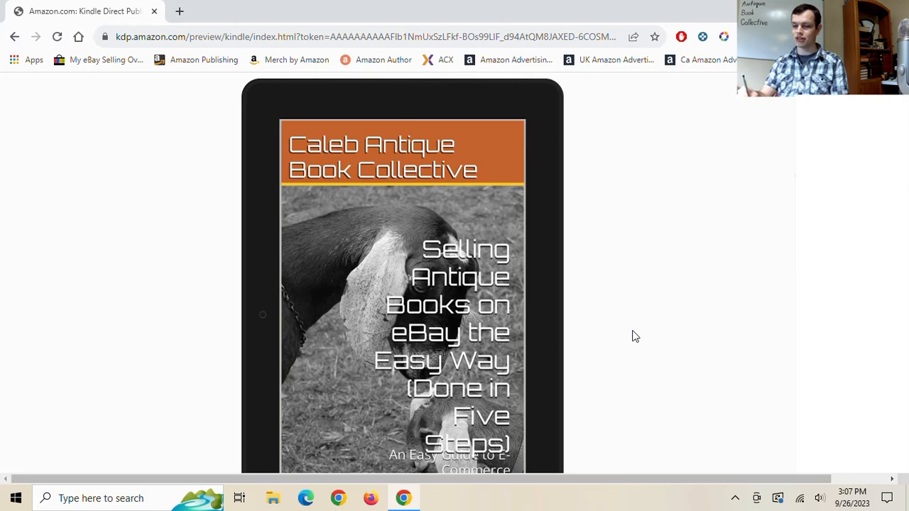
scroll(337, 282, down, 1)
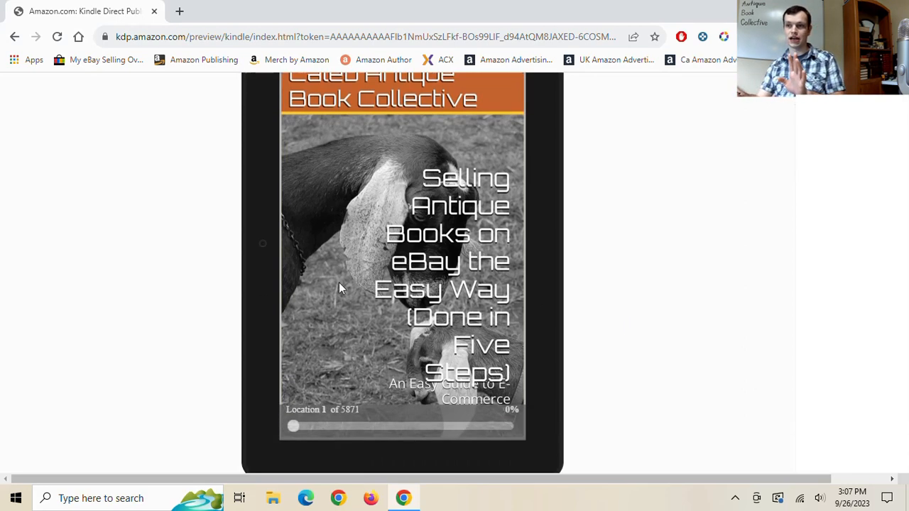
scroll(436, 249, up, 3)
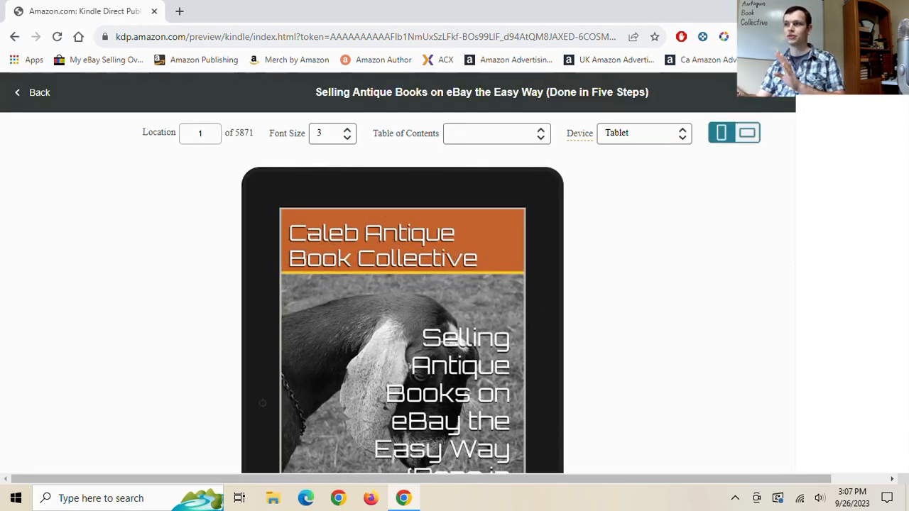
click(37, 102)
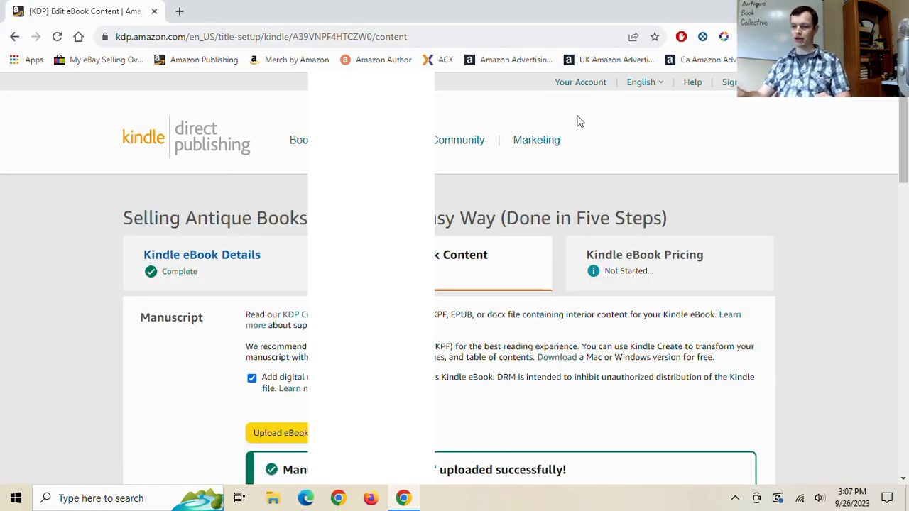
Step: Leave the optional ISBN and publisher fields blank, then save the eBook content and continue to pricing
drag(904, 169, 907, 415)
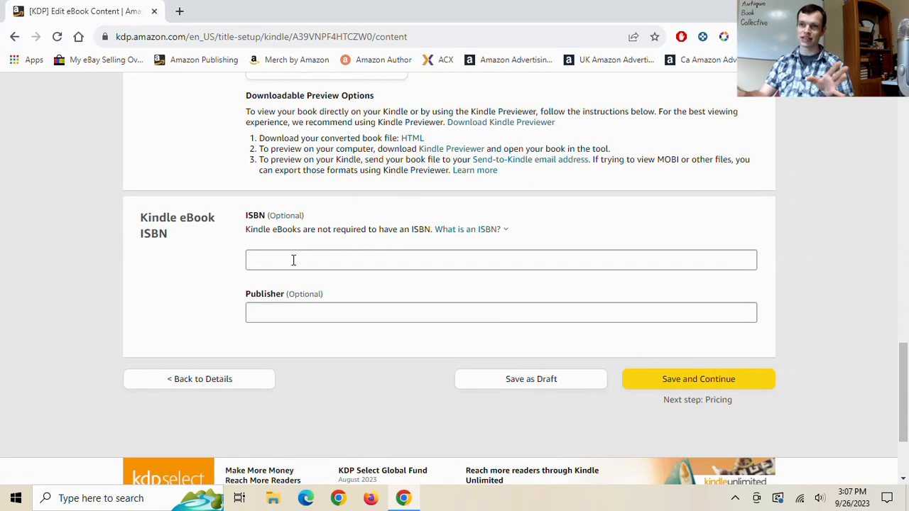
drag(275, 215, 426, 219)
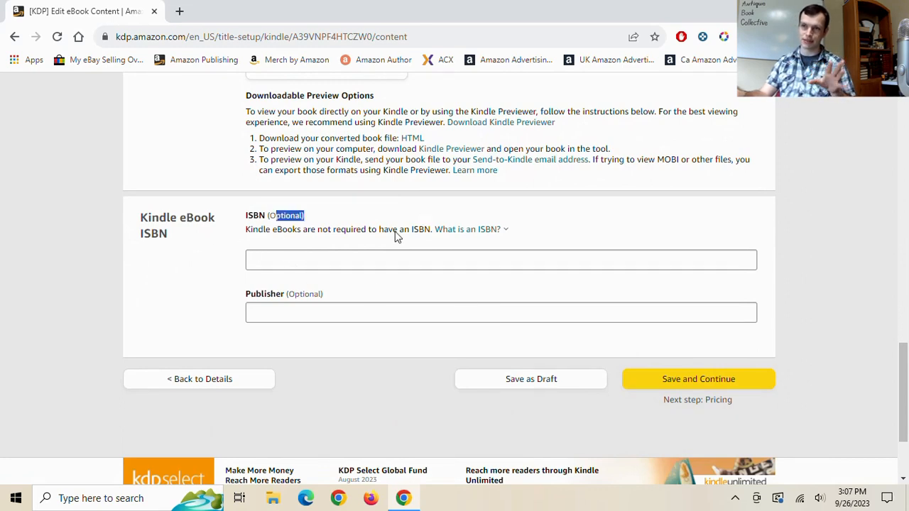
click(308, 231)
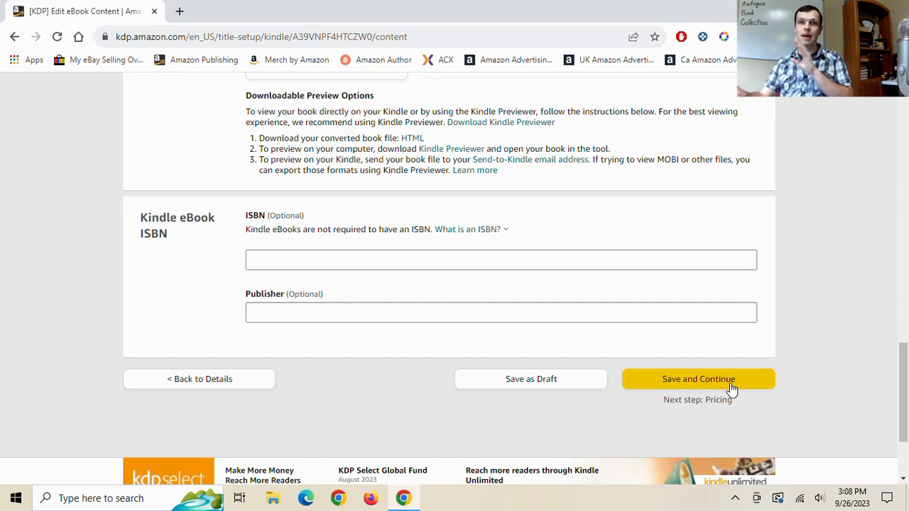
click(656, 381)
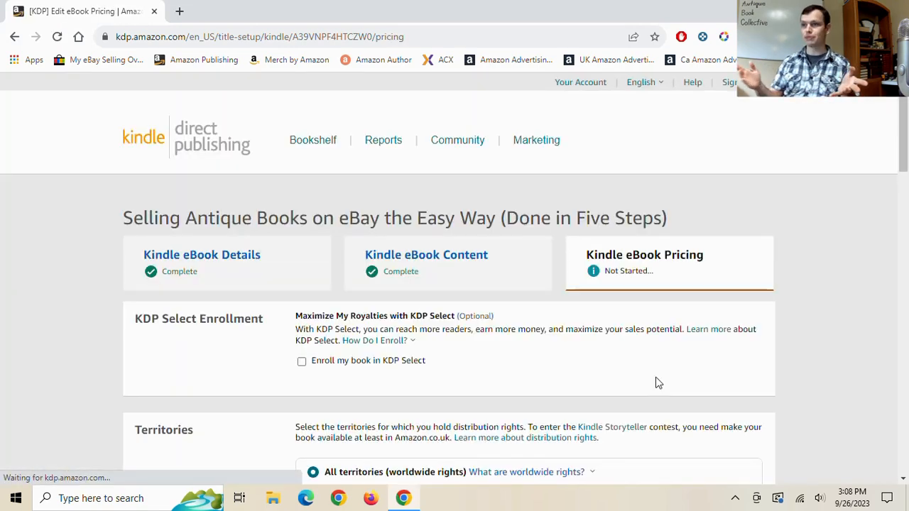
Step: Read the KDP Select description and enroll the book in KDP Select
scroll(649, 374, down, 1)
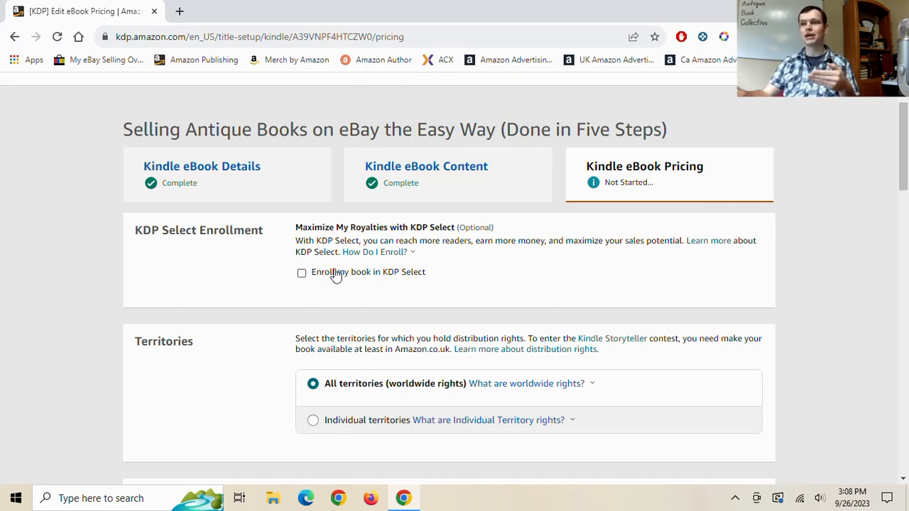
drag(321, 241, 348, 241)
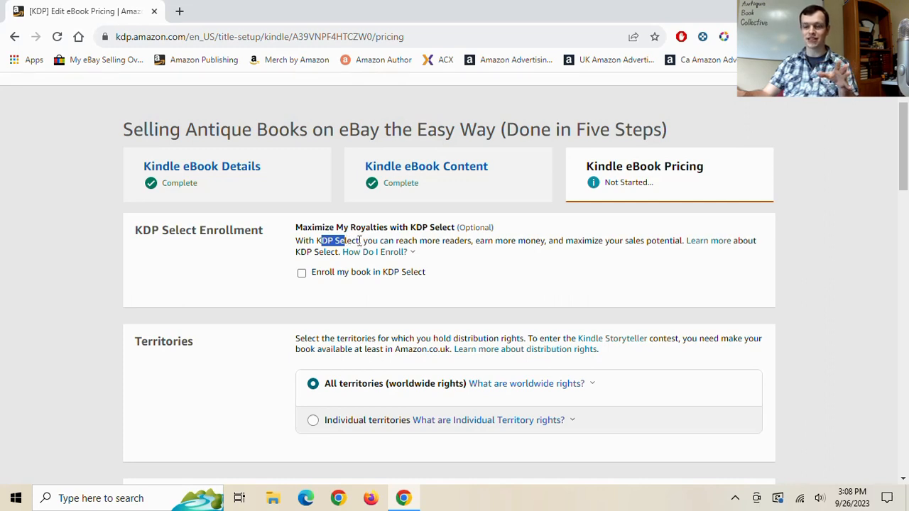
drag(316, 242, 357, 237)
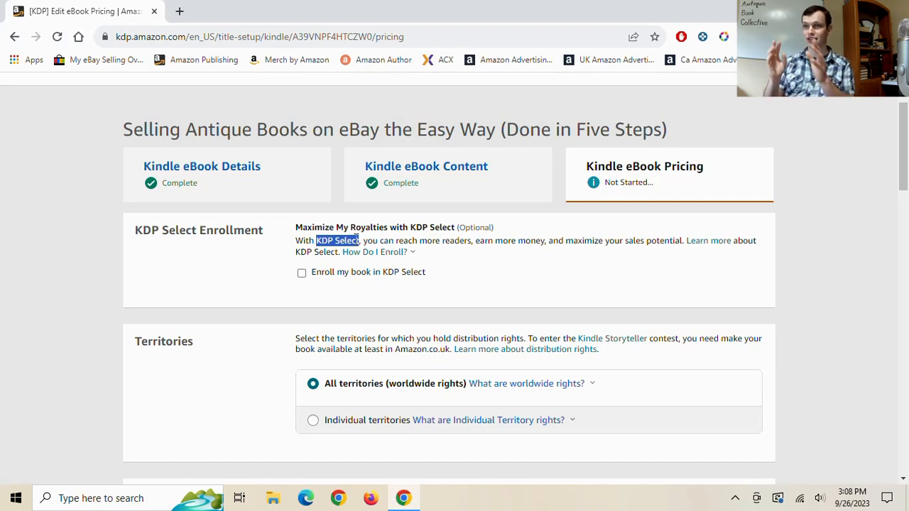
click(320, 278)
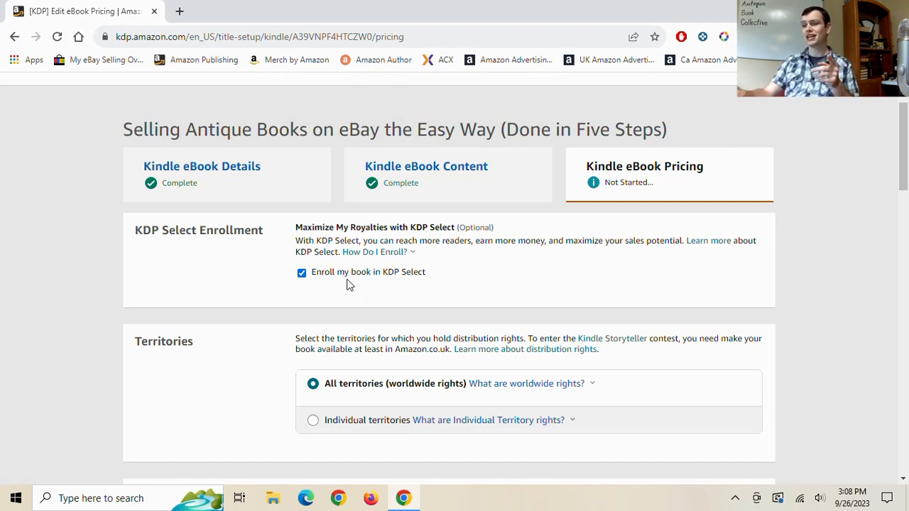
Step: Keep worldwide rights and the Amazon.com primary marketplace, and choose the 70% royalty plan
scroll(348, 284, down, 1)
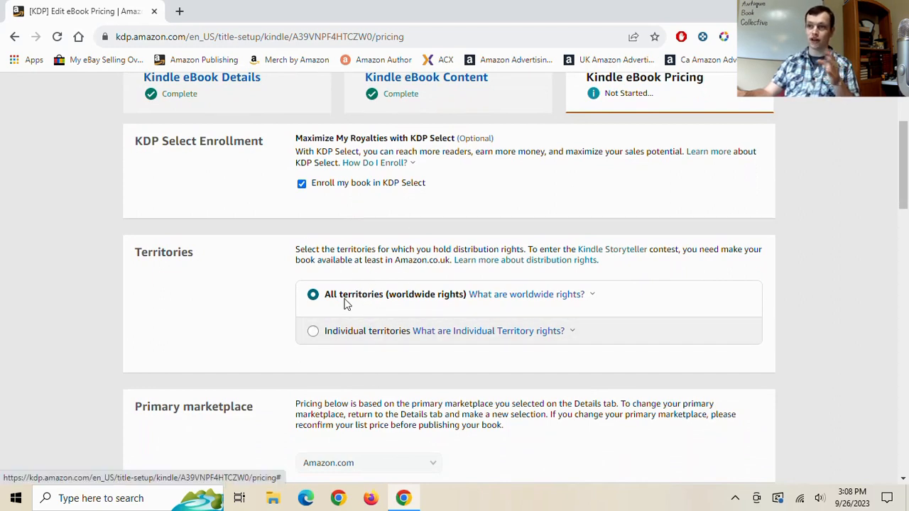
scroll(402, 291, down, 3)
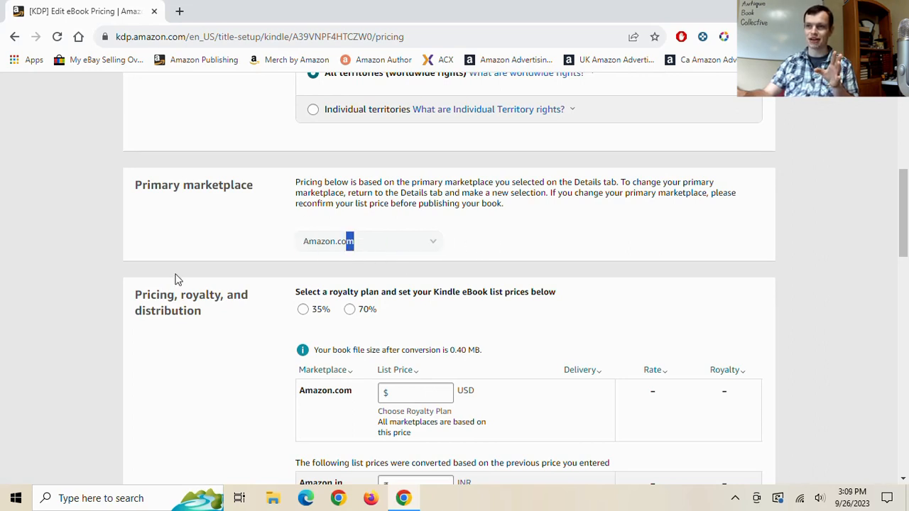
scroll(321, 245, down, 2)
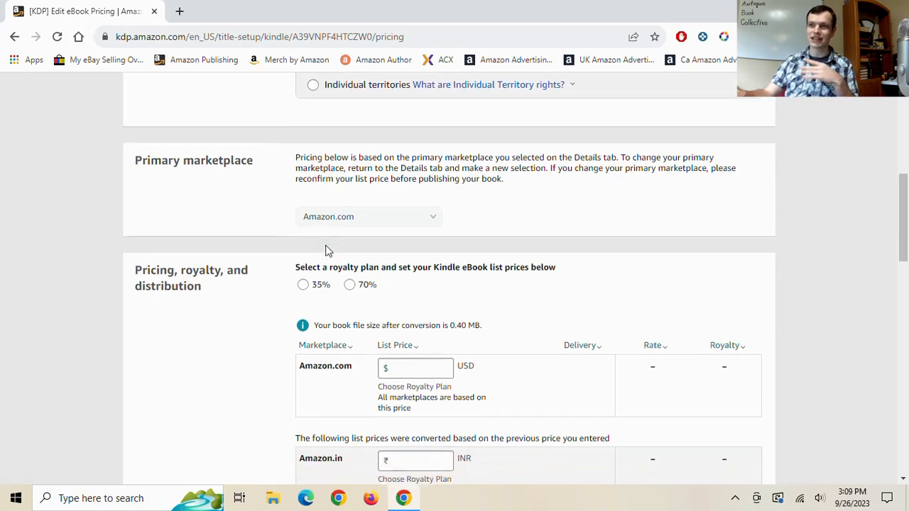
drag(304, 159, 542, 159)
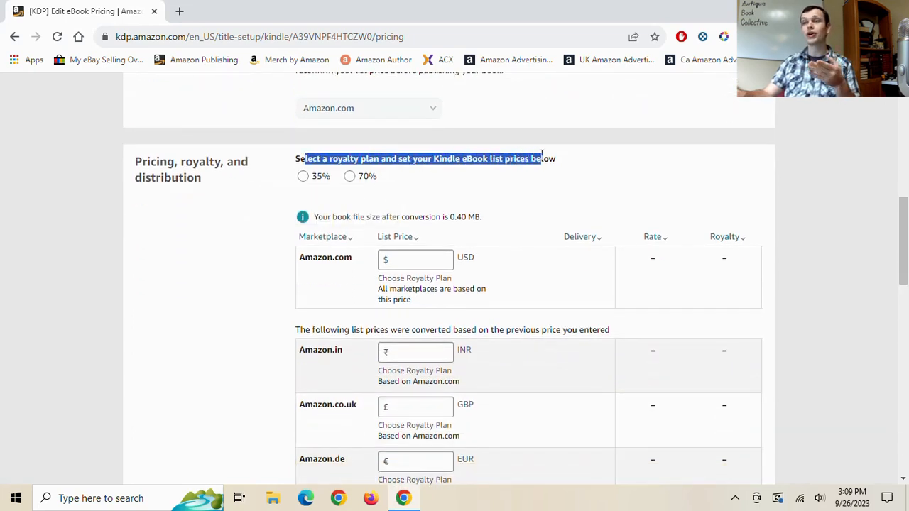
click(374, 190)
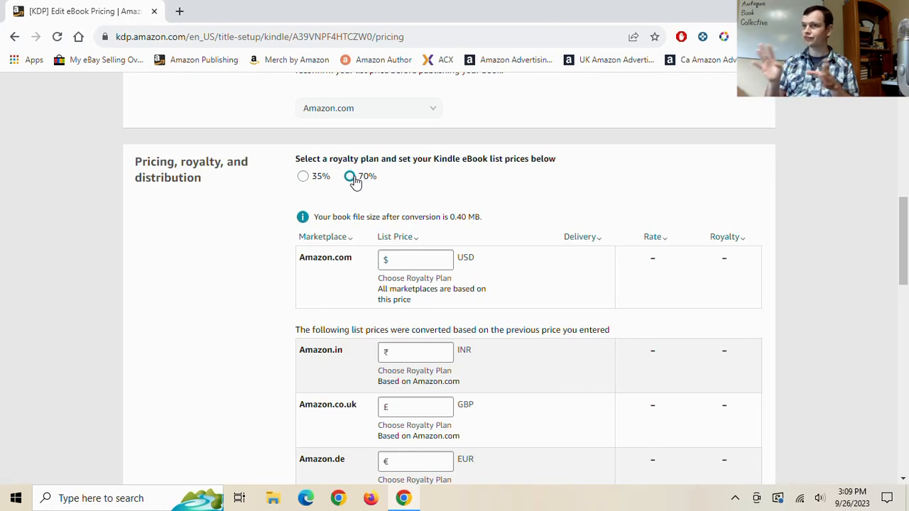
click(352, 178)
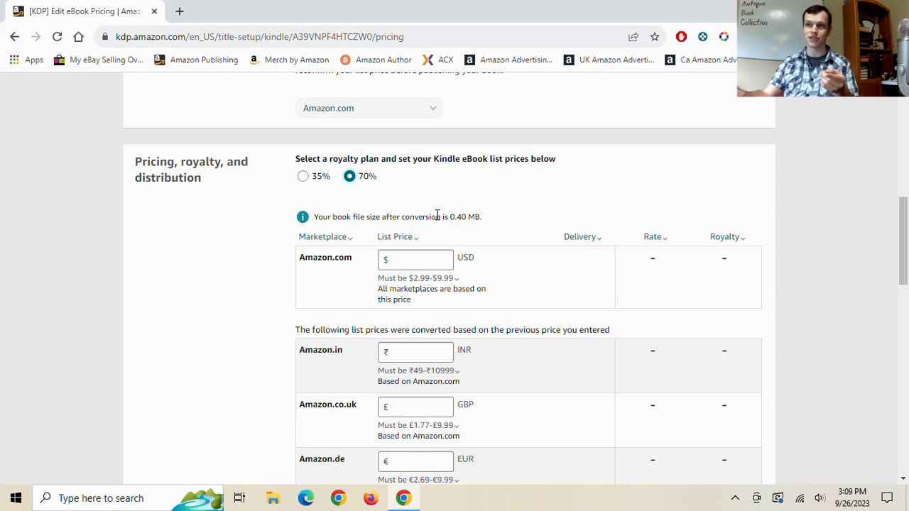
Step: Check the allowed Amazon.com list price range under the 70% royalty plan
click(419, 283)
drag(410, 278, 432, 279)
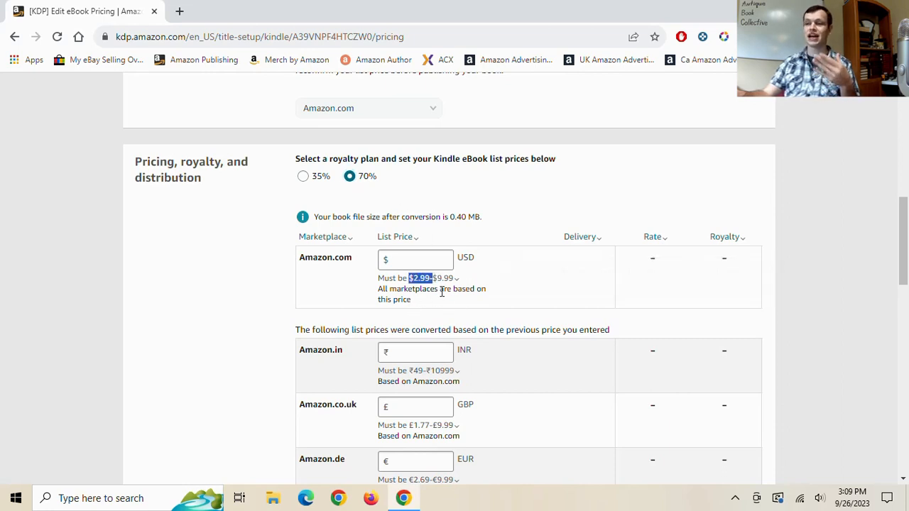
click(455, 277)
drag(457, 279, 436, 279)
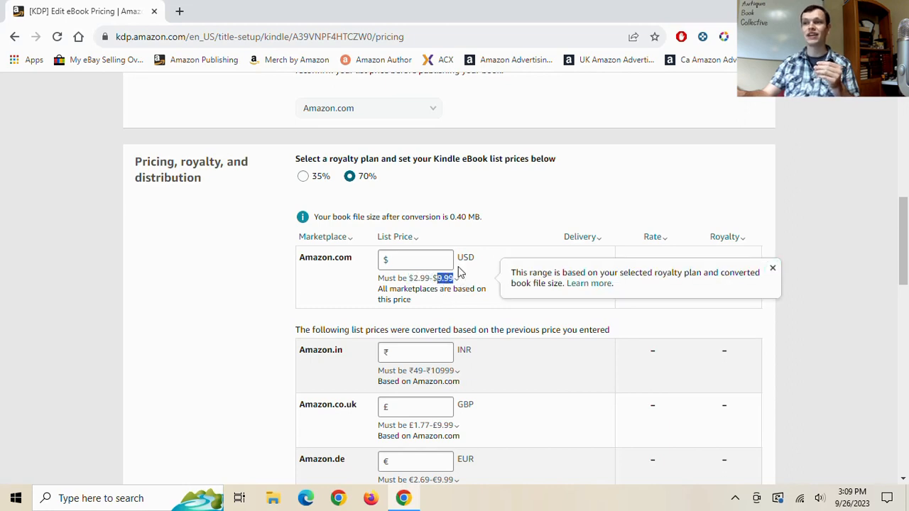
Step: Switch to the 35% royalty plan to compare its Amazon.com price range, and return to the 70% plan
click(316, 178)
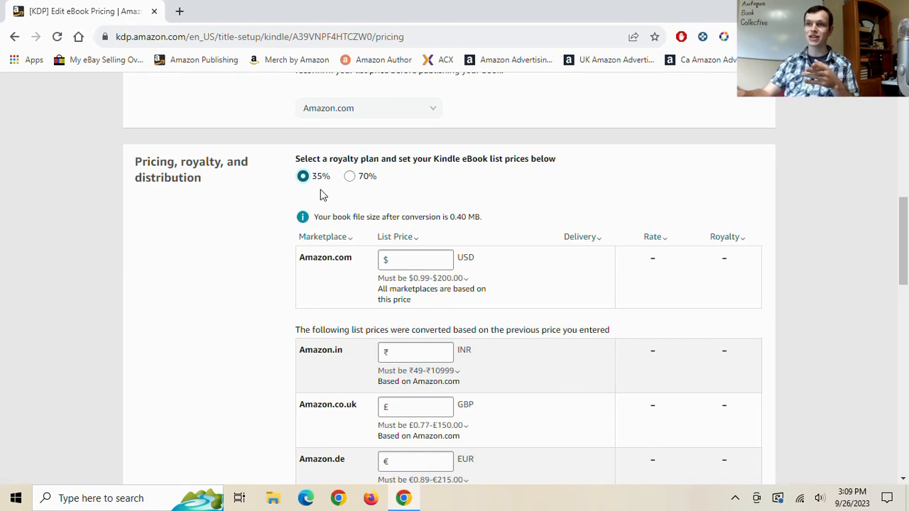
drag(436, 279, 493, 277)
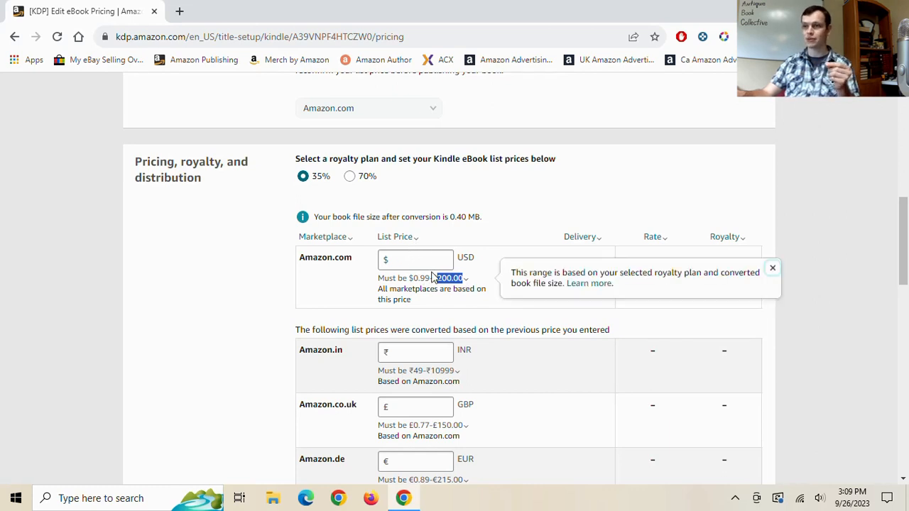
drag(431, 278, 412, 278)
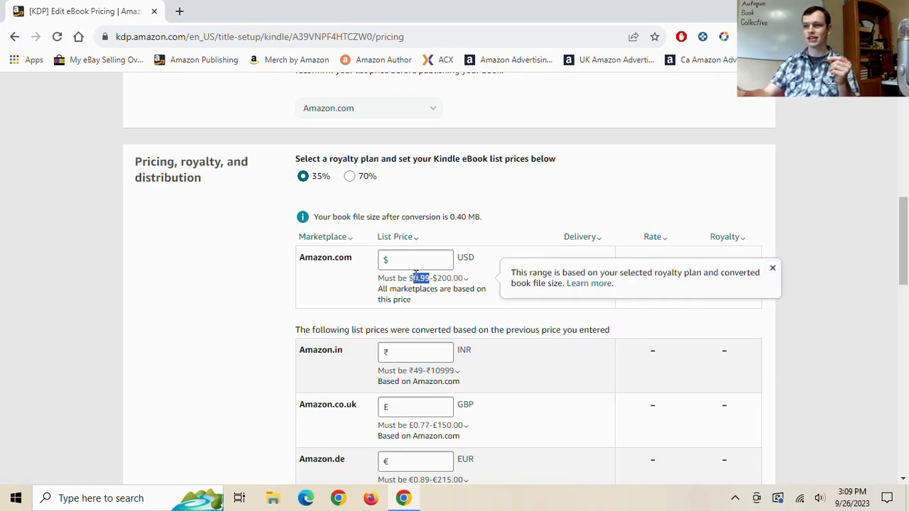
click(444, 263)
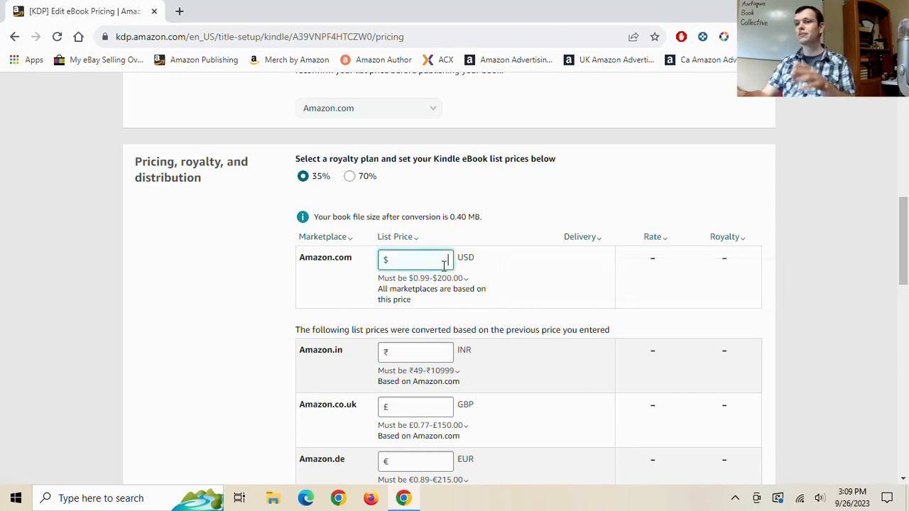
click(349, 177)
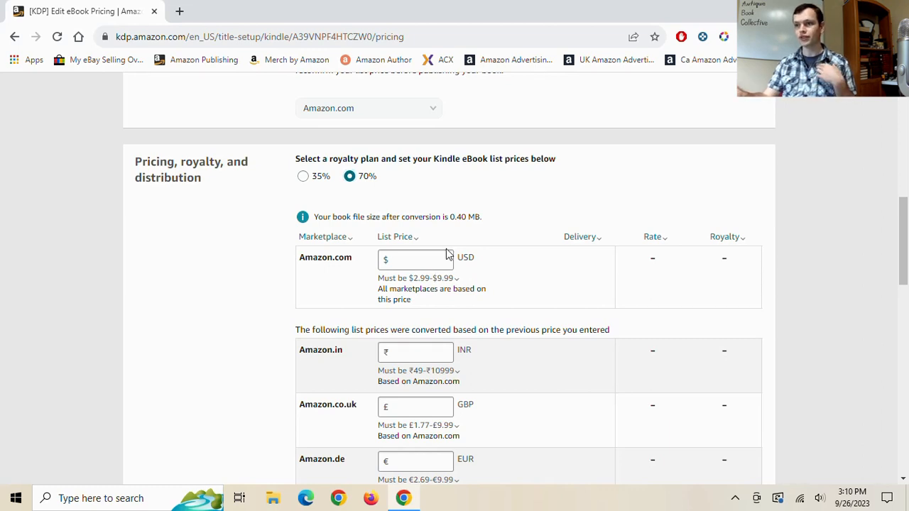
Step: Set the Amazon.com list price to 7.99 USD
click(447, 261)
click(446, 278)
click(446, 294)
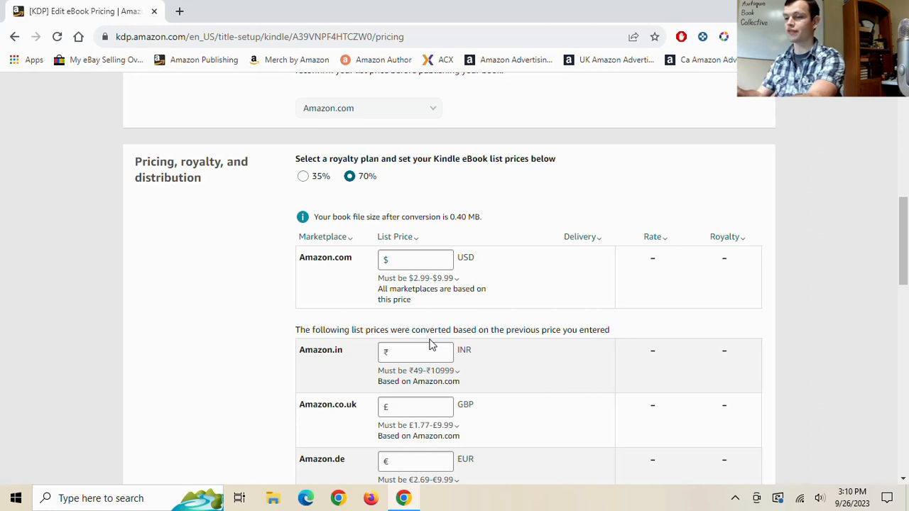
click(426, 259)
text(9)
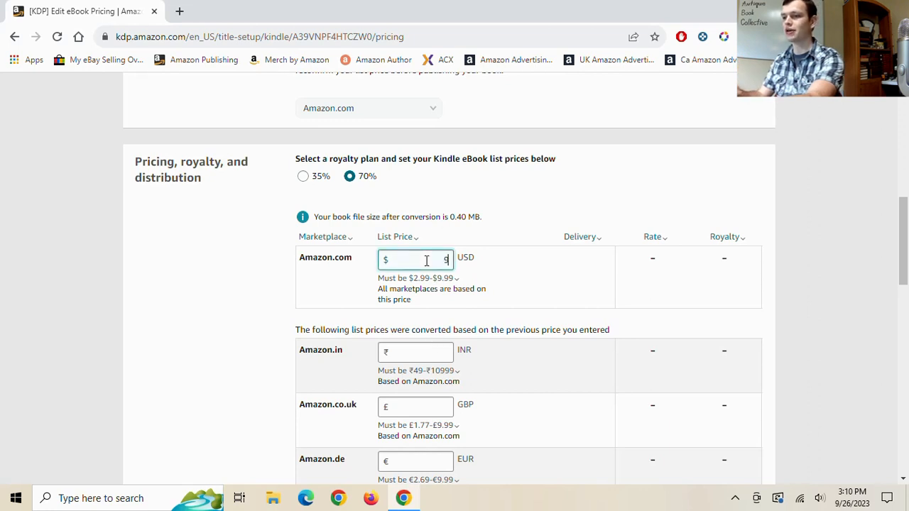
text(.99)
drag(432, 260, 437, 260)
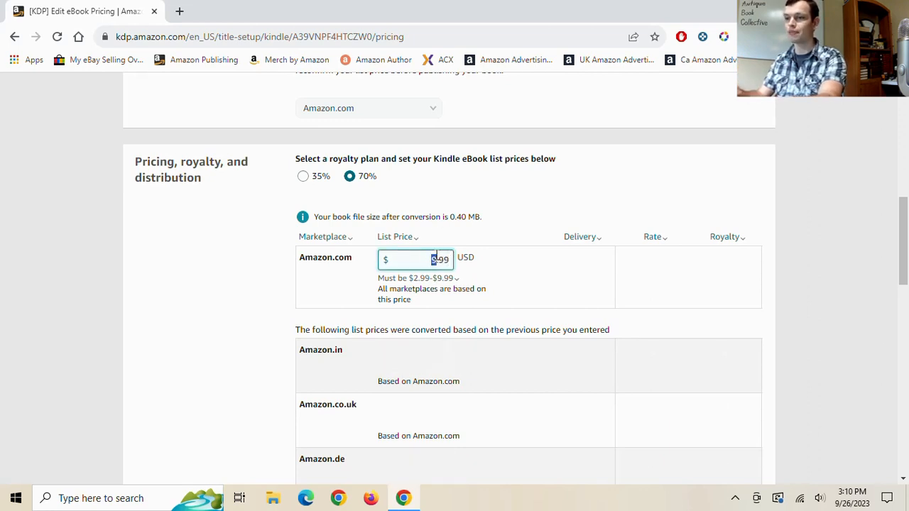
text(7)
click(456, 226)
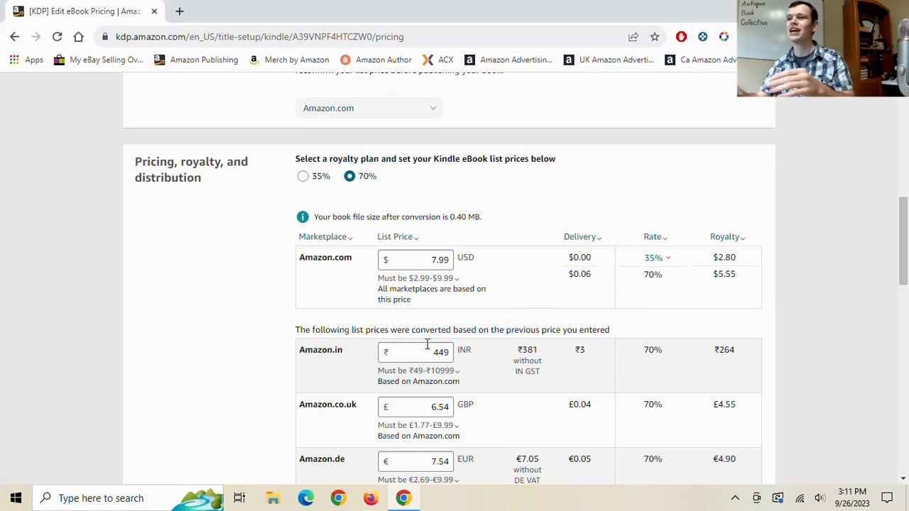
Step: Review the list prices converted from Amazon.com and set the Amazon.co.uk price to 6.99 GBP
scroll(390, 340, down, 1)
click(388, 329)
scroll(398, 320, down, 1)
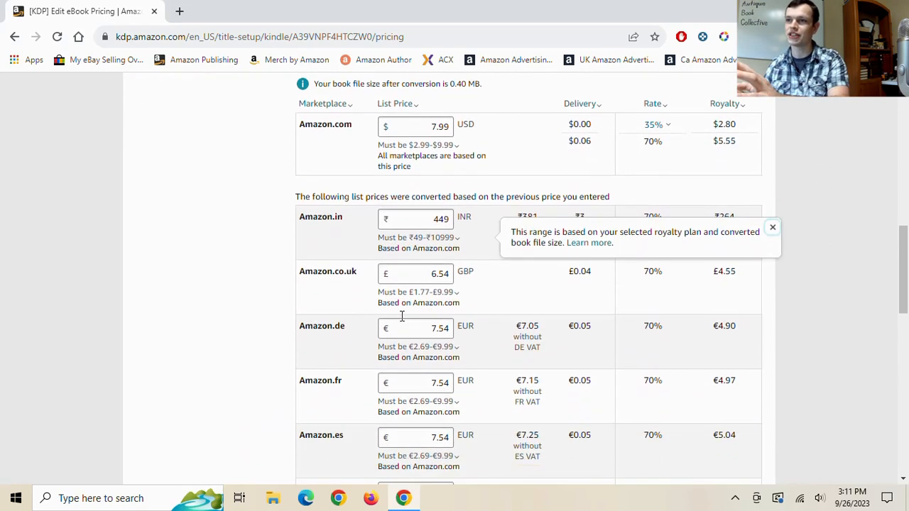
drag(420, 196, 510, 197)
scroll(462, 213, down, 1)
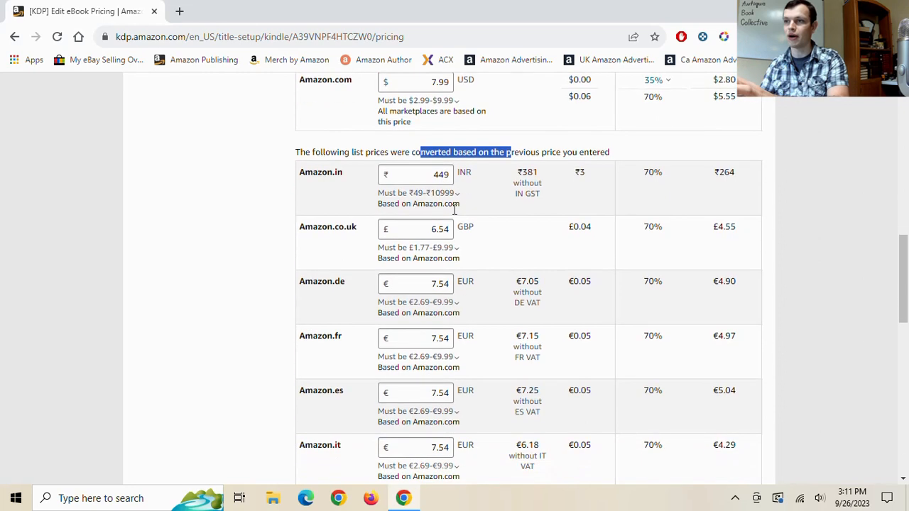
mouse_move(439, 228)
mouse_down()
mouse_move(461, 228)
mouse_move(451, 229)
mouse_up()
text(99)
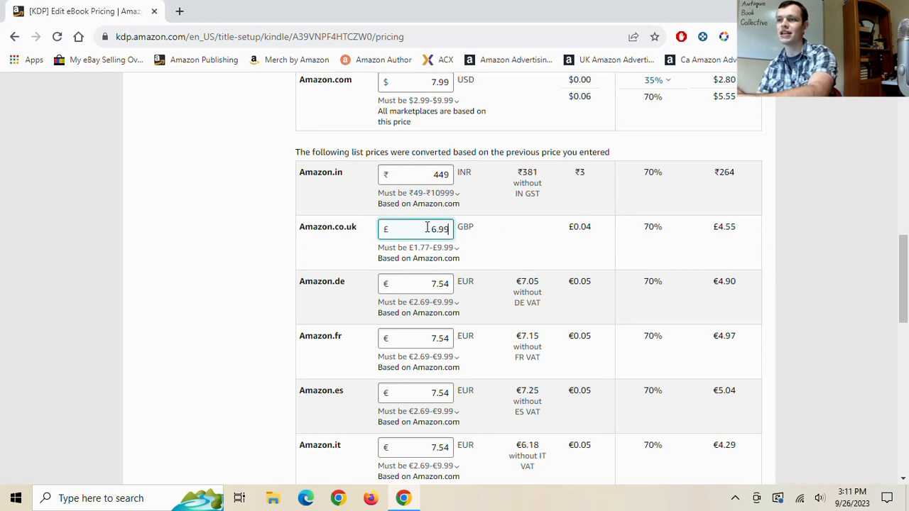
click(287, 250)
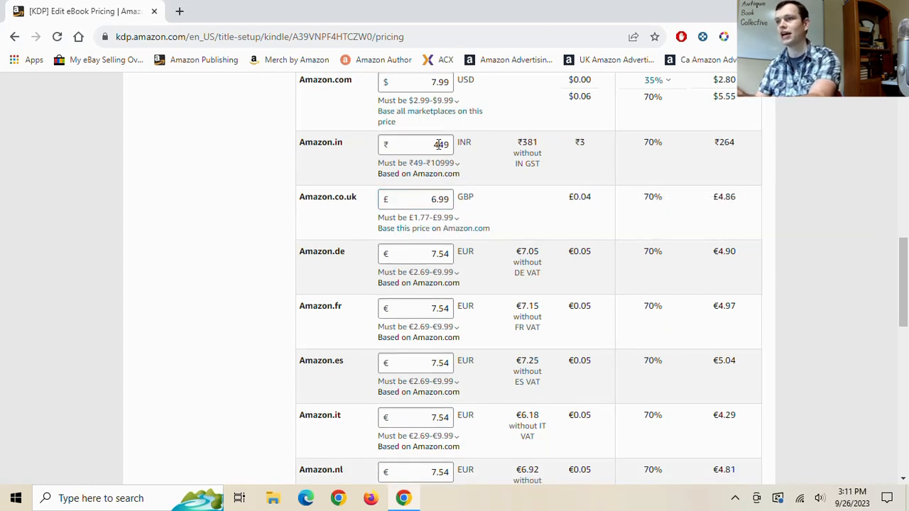
Step: Review the remaining marketplace prices and read the availability time in the Terms & Conditions section
scroll(447, 256, down, 2)
scroll(451, 277, down, 5)
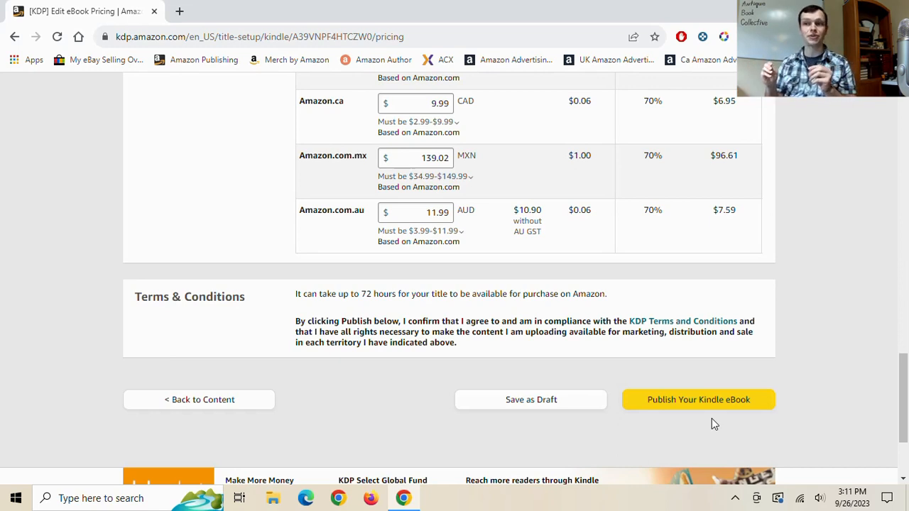
drag(273, 299, 618, 288)
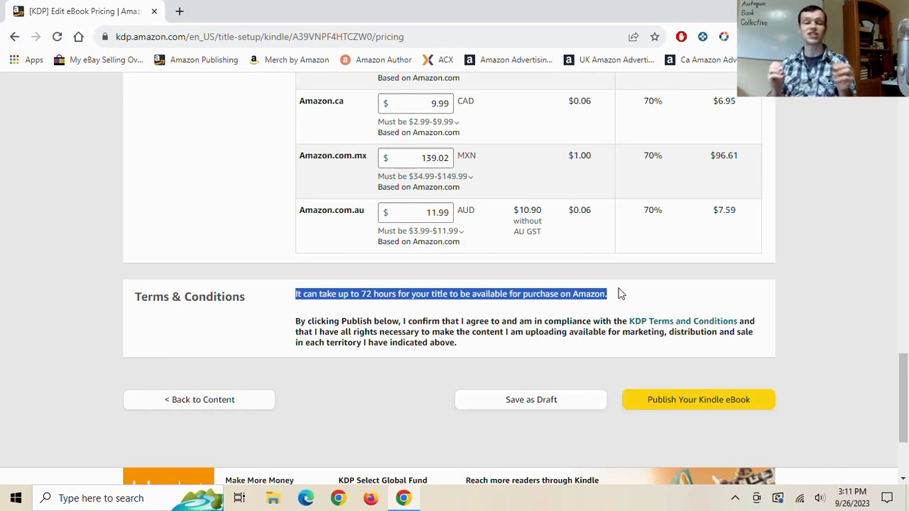